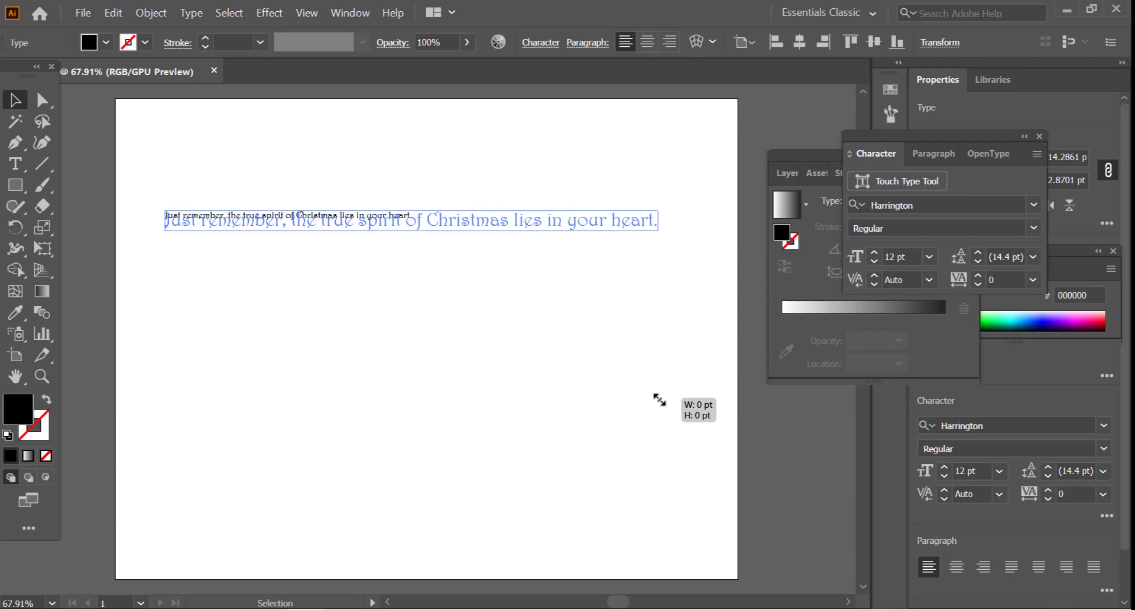
- Enlarge the Christmas quote text to about 25 pt, and copy the "The Polar Express" line from Notepad
{"action": "left_click_drag", "start_coordinate": [657, 210], "coordinate": [687, 158]}
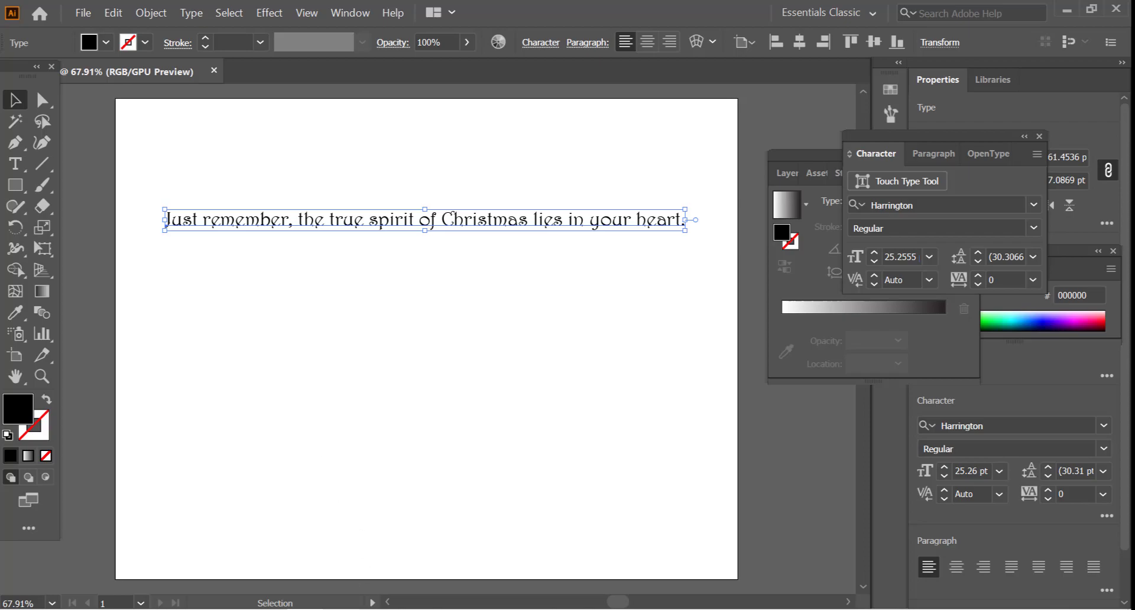
{"action": "left_click", "coordinate": [343, 609]}
{"action": "left_click_drag", "start_coordinate": [161, 70], "coordinate": [0, 72]}
{"action": "key", "text": "ctrl+c"}
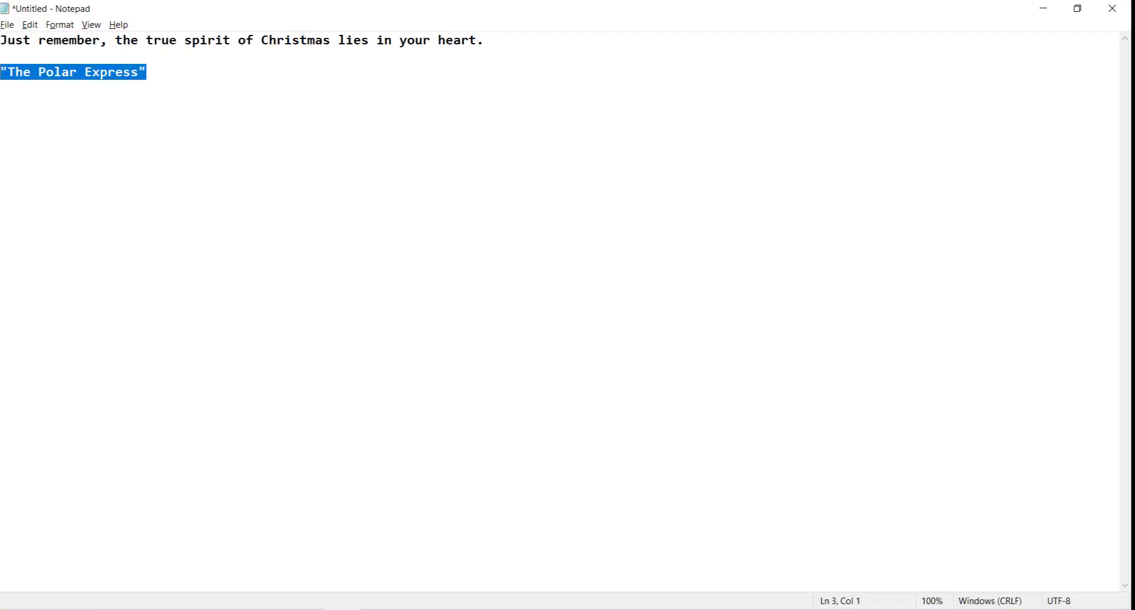
{"action": "key", "text": "alt+Tab"}
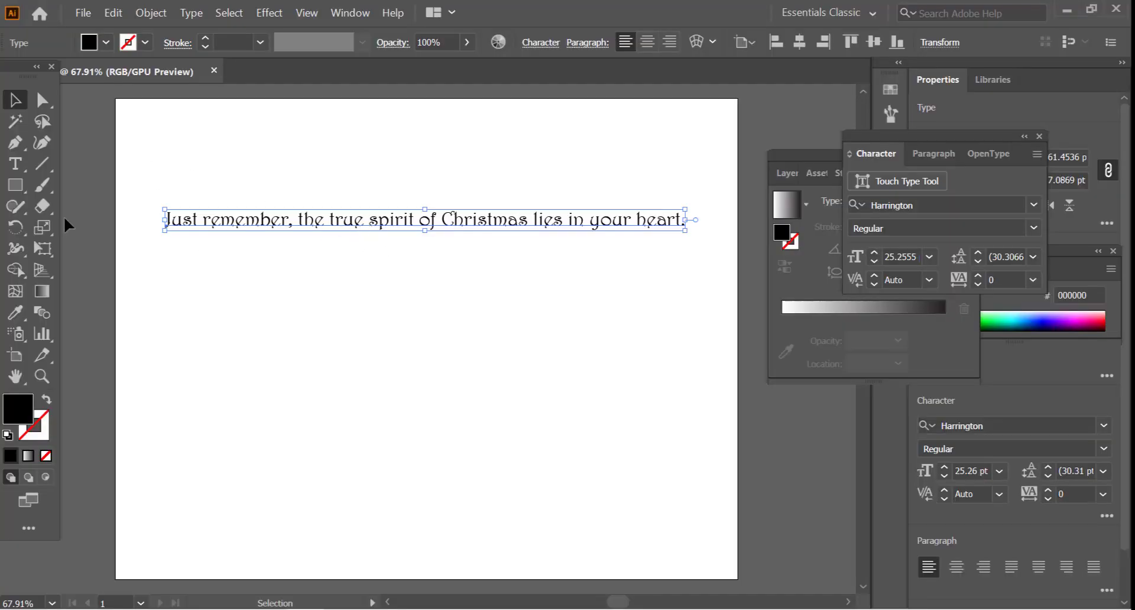
- Paste "The Polar Express" as a new text object below the quote and scale it up to about 24 pt
{"action": "left_click", "coordinate": [16, 164]}
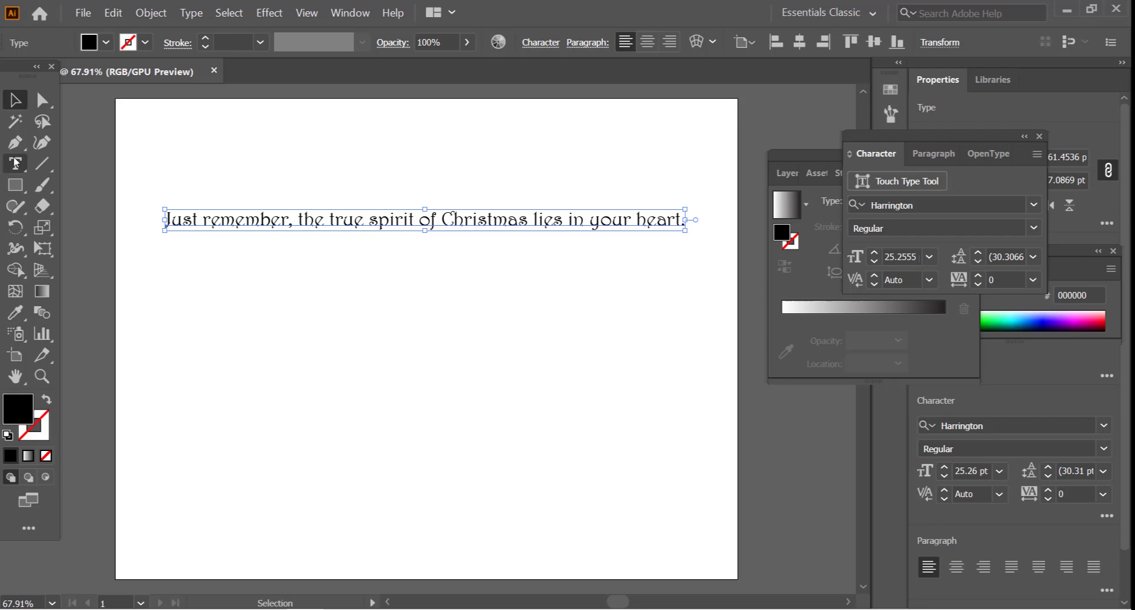
{"action": "left_click", "coordinate": [198, 248]}
{"action": "key", "text": "ctrl+v"}
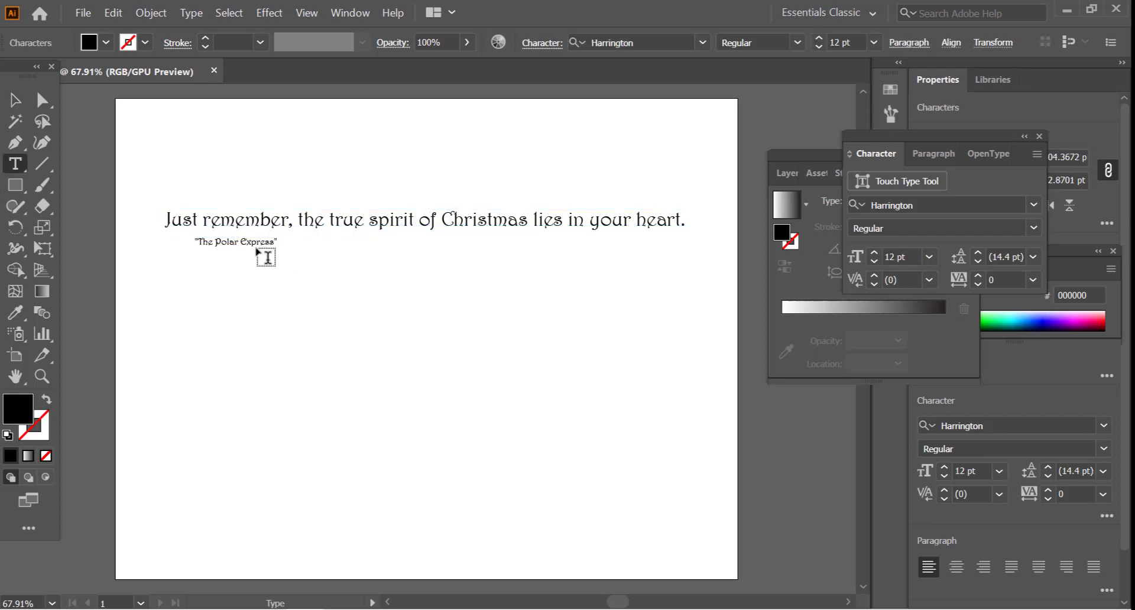
{"action": "left_click", "coordinate": [15, 100]}
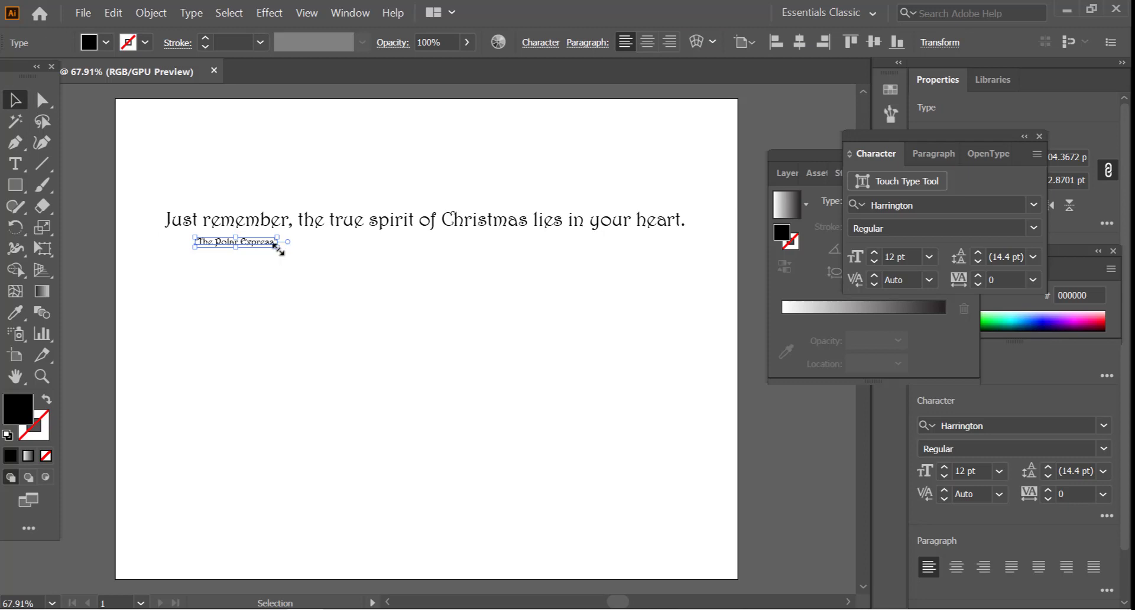
{"action": "left_click_drag", "start_coordinate": [275, 246], "coordinate": [363, 272]}
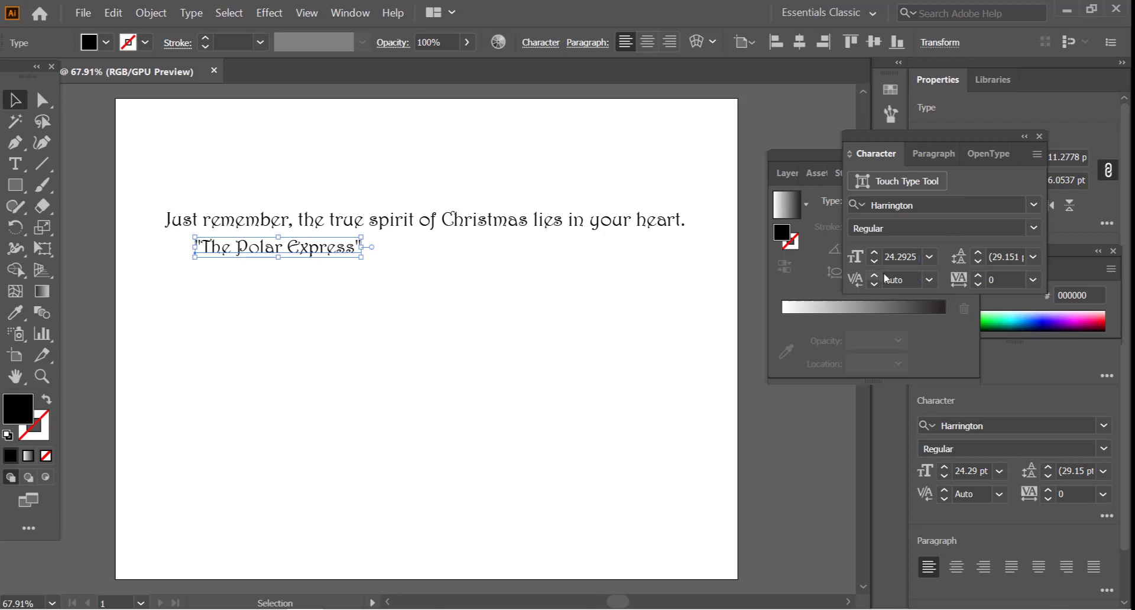
- Set the tracking of the "The Polar Express" text to 200 and move it beneath the middle of the quote
{"action": "left_click", "coordinate": [978, 276]}
{"action": "left_click", "coordinate": [979, 277]}
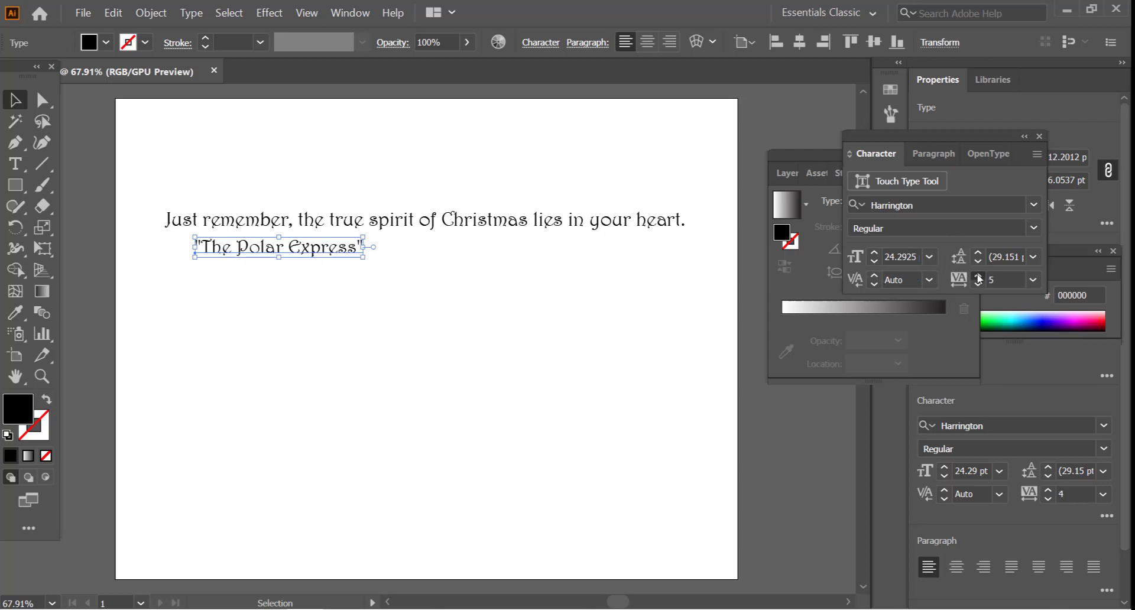
{"action": "left_click", "coordinate": [979, 277]}
{"action": "left_click", "coordinate": [979, 277]}
{"action": "left_click", "coordinate": [978, 276]}
{"action": "left_click", "coordinate": [978, 277]}
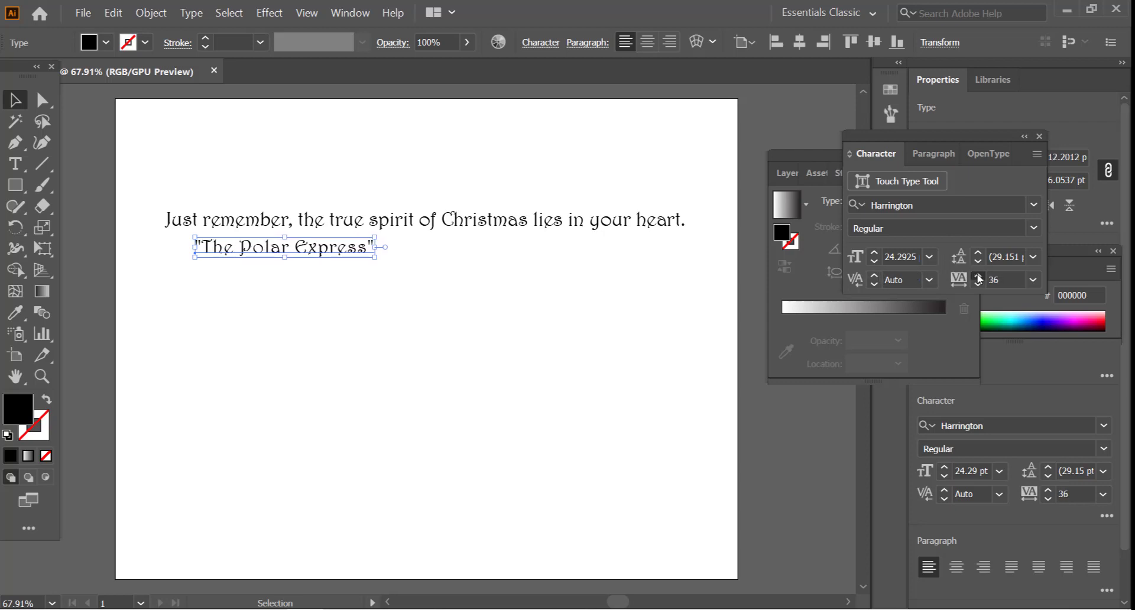
{"action": "left_click", "coordinate": [979, 277]}
{"action": "left_click", "coordinate": [978, 277]}
{"action": "left_click", "coordinate": [978, 276]}
{"action": "left_click", "coordinate": [978, 277]}
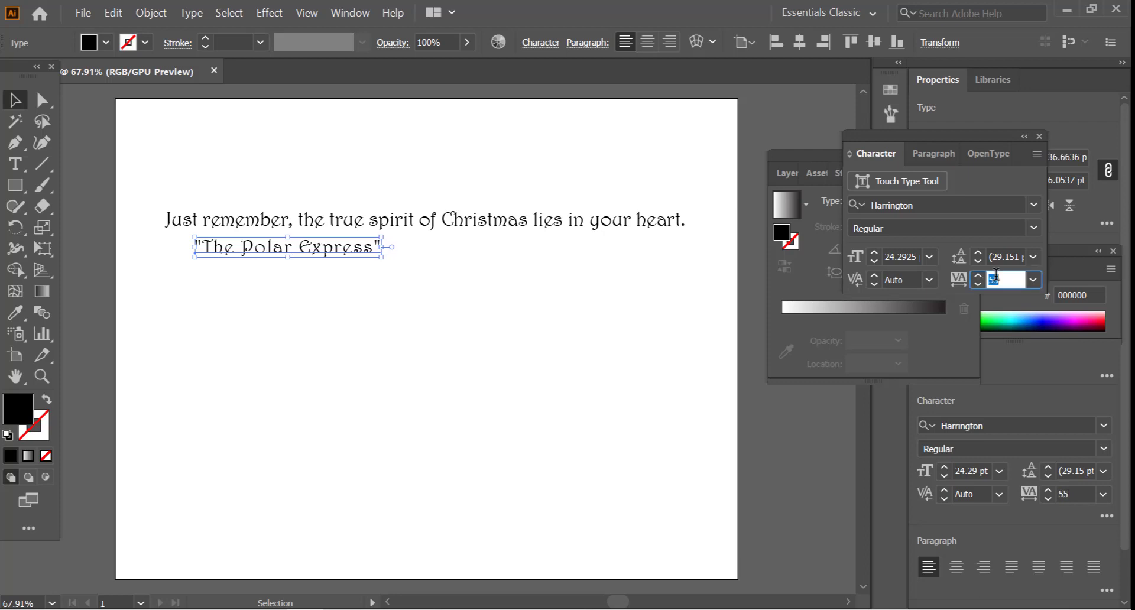
{"action": "left_click", "coordinate": [978, 277]}
{"action": "type", "text": "200"}
{"action": "key", "text": "Tab"}
{"action": "left_click_drag", "start_coordinate": [334, 256], "coordinate": [422, 255]}
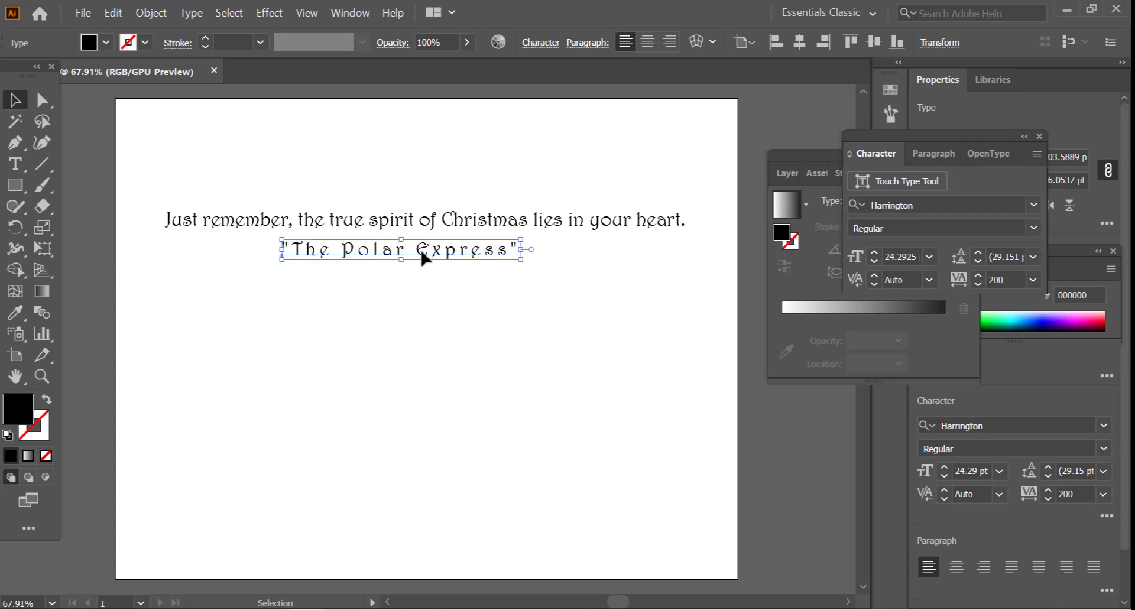
{"action": "left_click", "coordinate": [438, 304]}
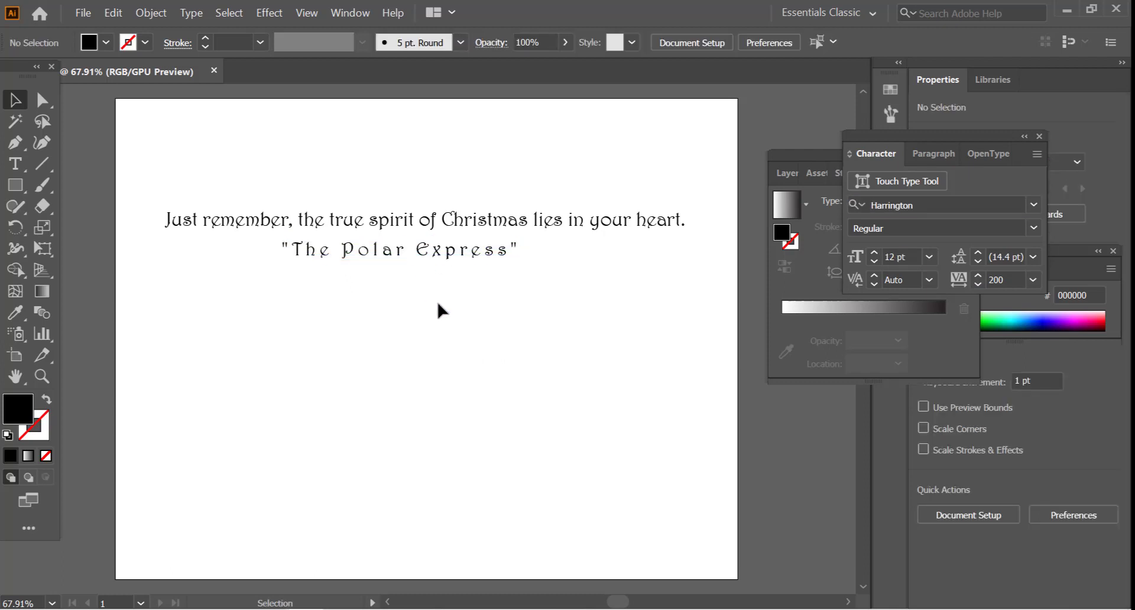
{"action": "left_click", "coordinate": [408, 253]}
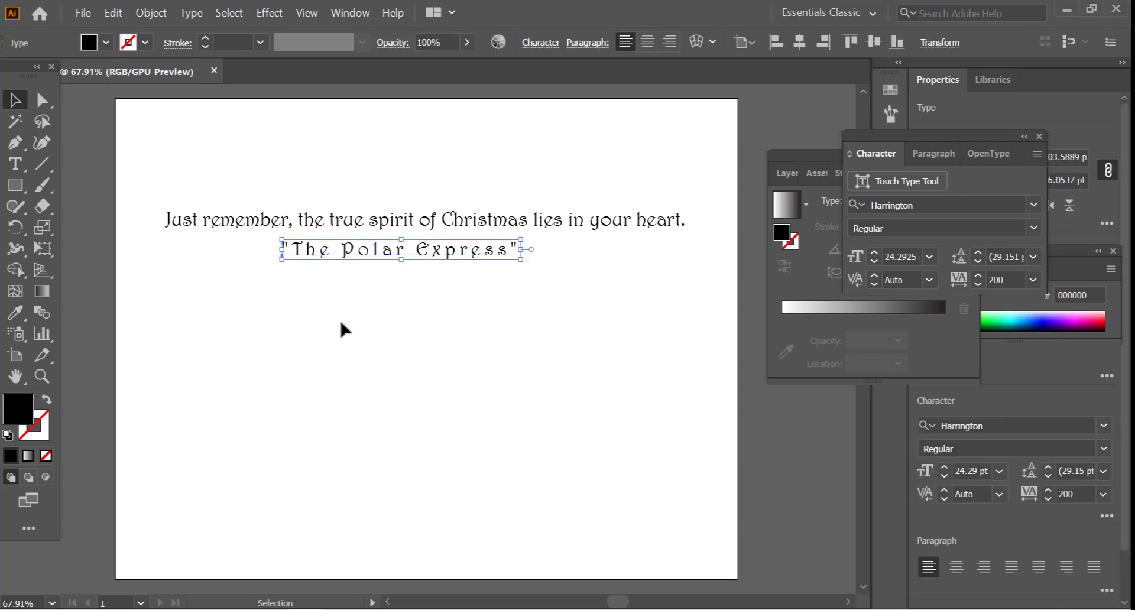
{"action": "left_click", "coordinate": [222, 187]}
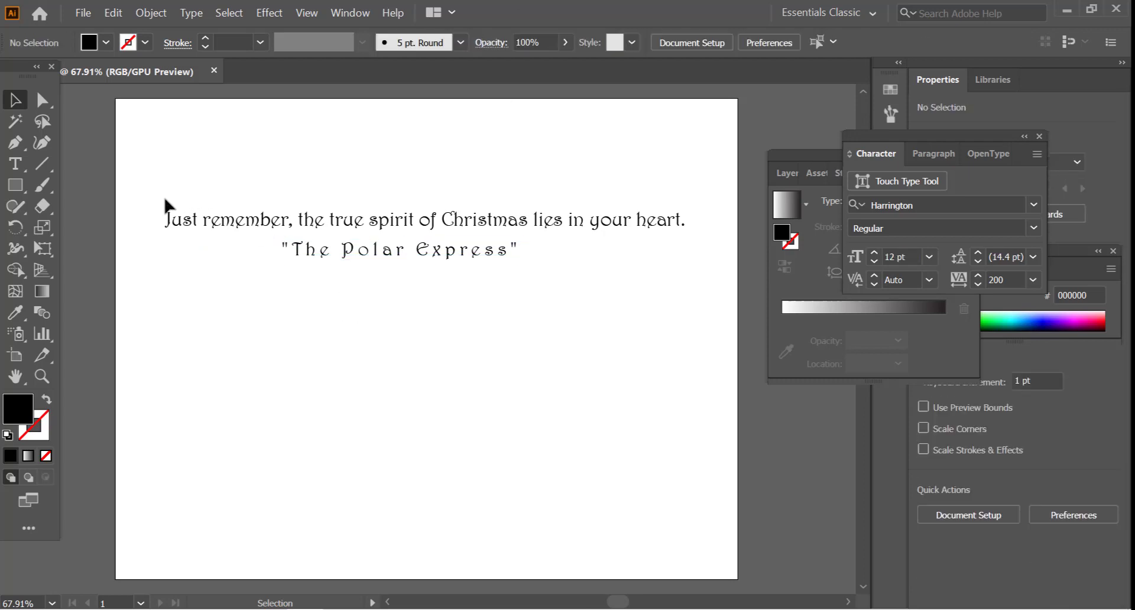
- Convert the quote line to outlines and ungroup it into individual letters
{"action": "left_click", "coordinate": [682, 234]}
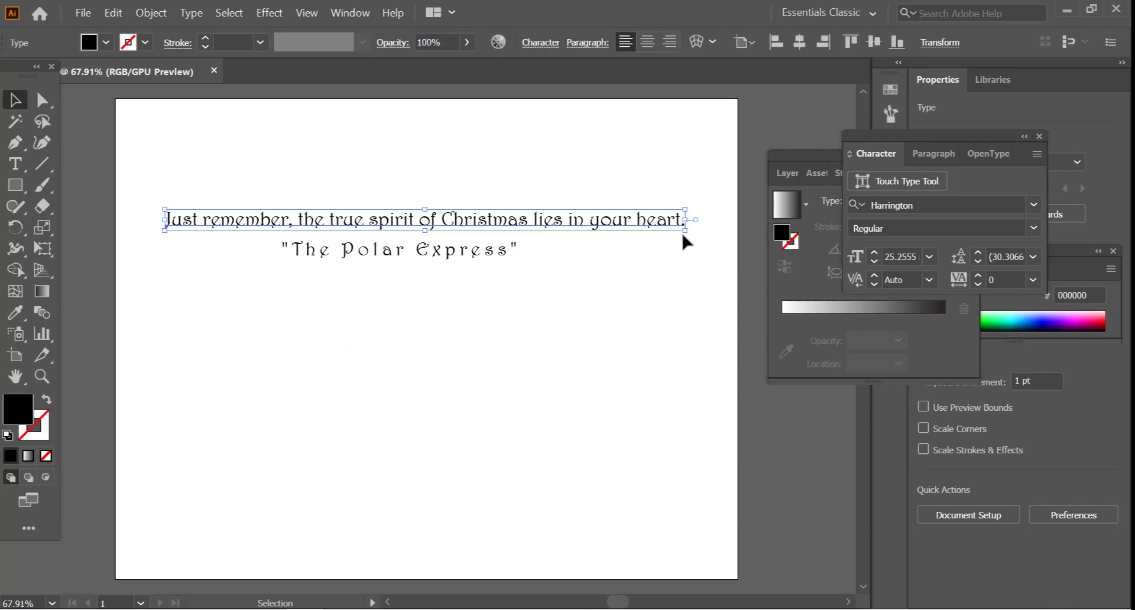
{"action": "right_click", "coordinate": [591, 225]}
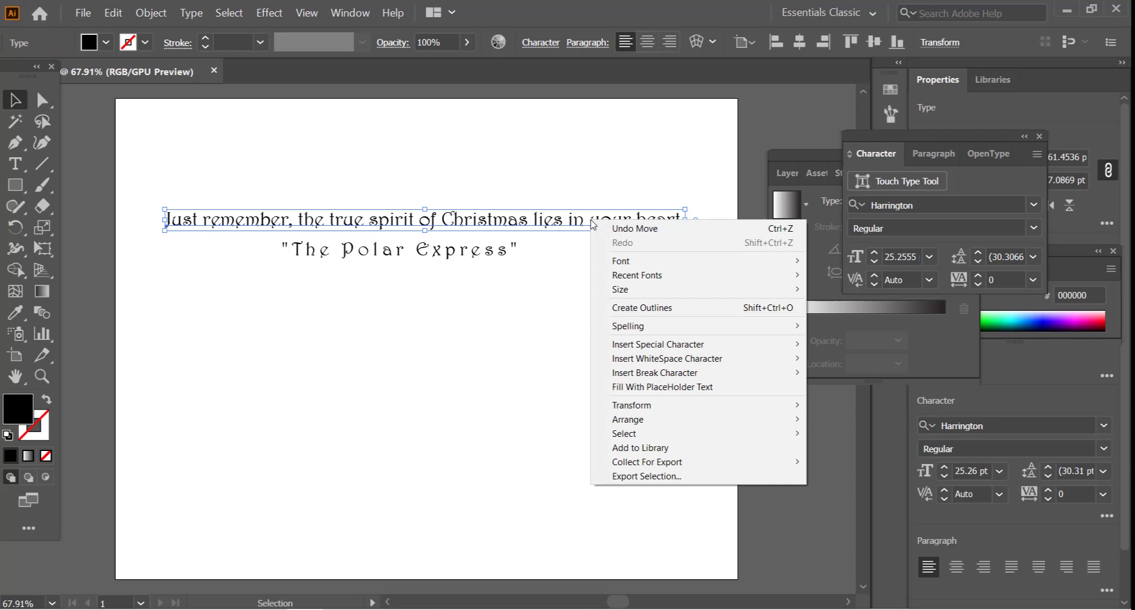
{"action": "left_click", "coordinate": [662, 307]}
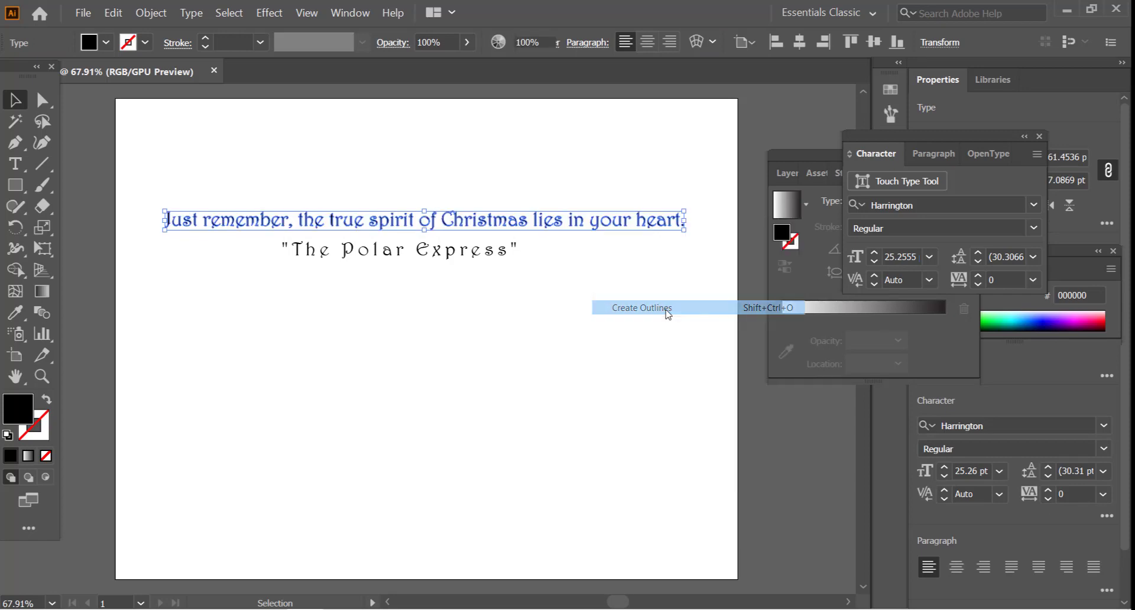
{"action": "left_click", "coordinate": [520, 300]}
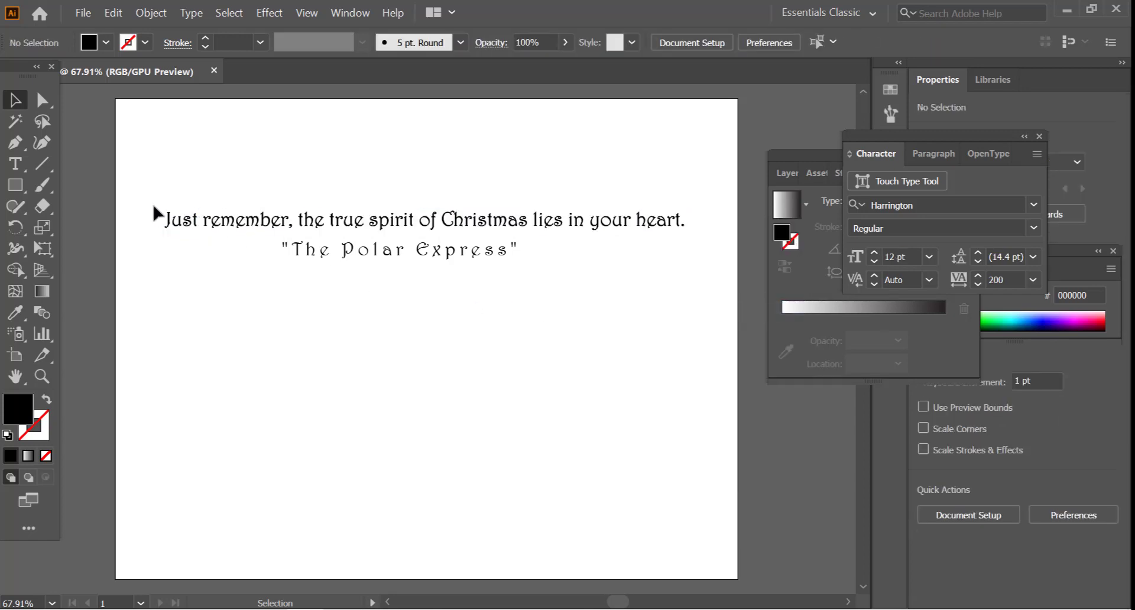
{"action": "left_click", "coordinate": [197, 230]}
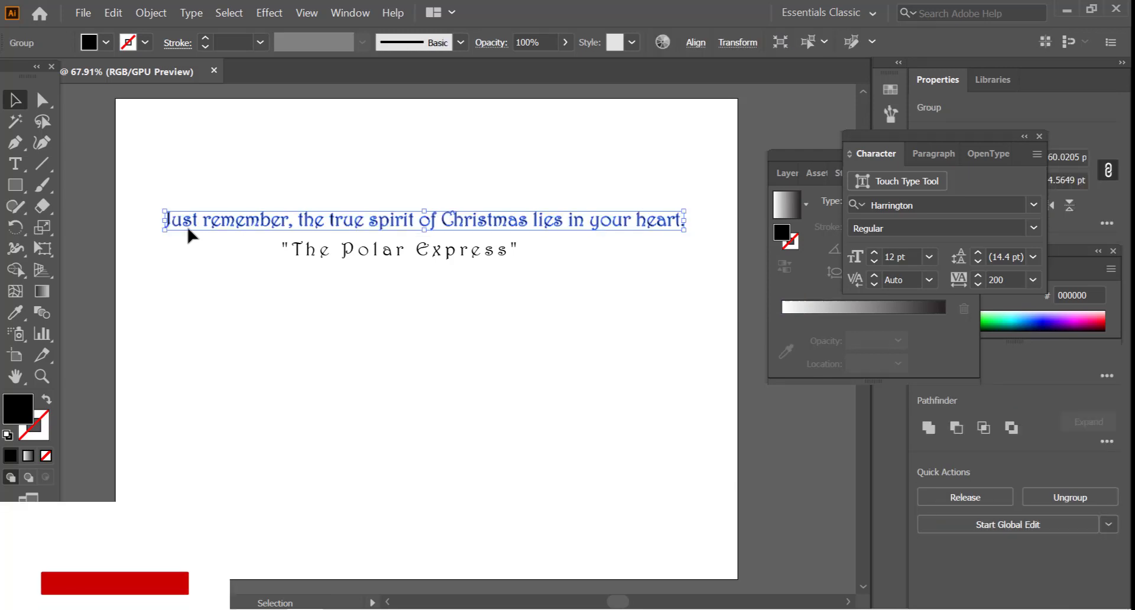
{"action": "right_click", "coordinate": [197, 228]}
{"action": "left_click", "coordinate": [234, 331]}
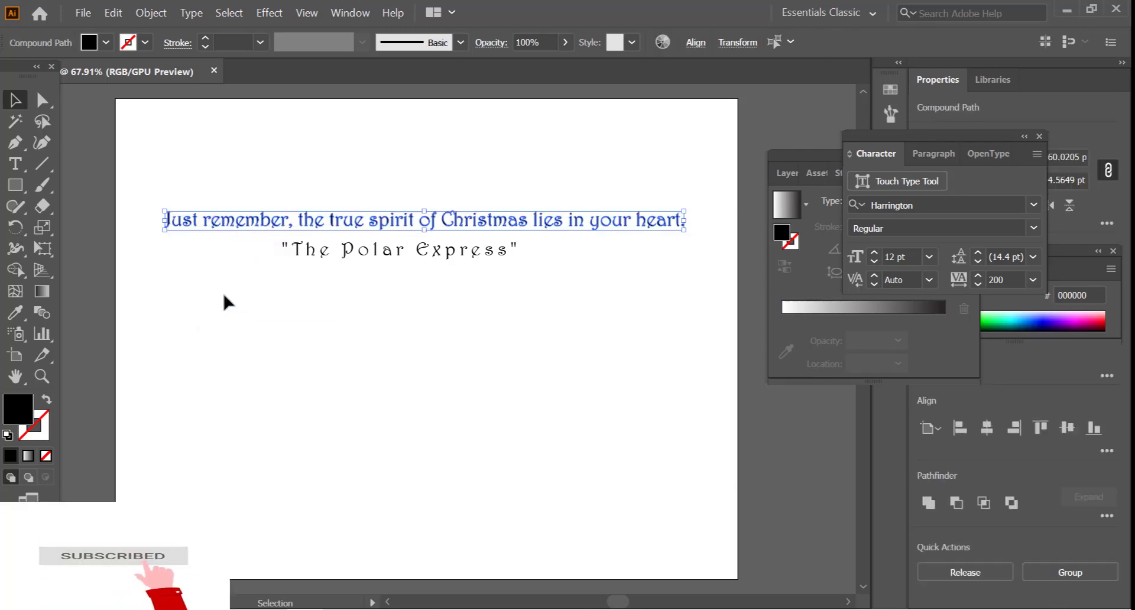
- Group the outlined letters word by word for "Just", "remember,", "the" and "true", one group per word
{"action": "left_click", "coordinate": [152, 213]}
{"action": "left_click", "coordinate": [196, 228]}
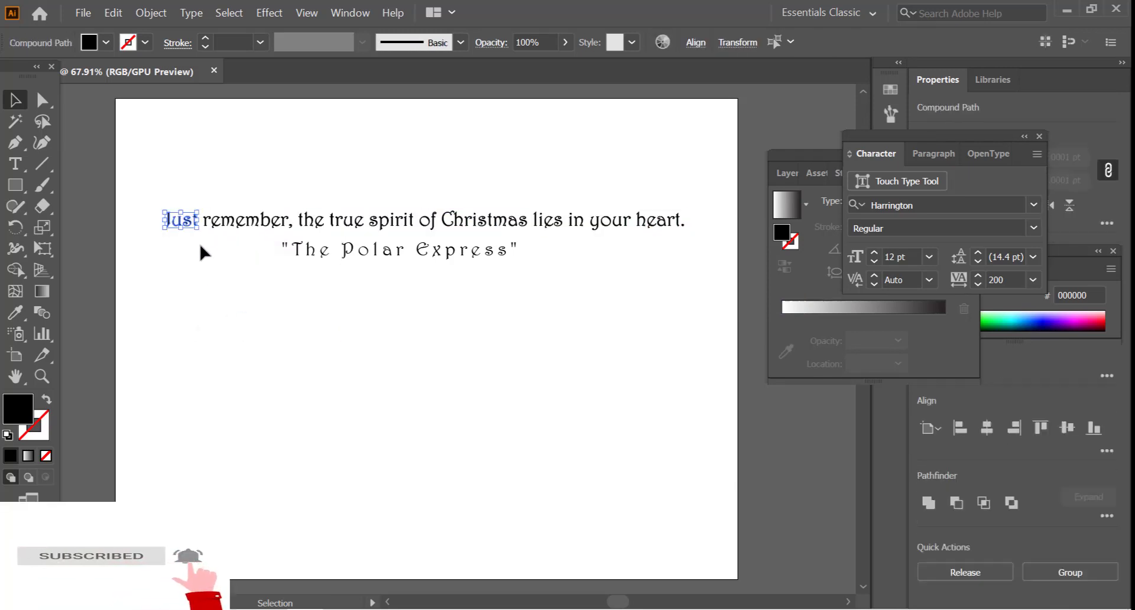
{"action": "left_click", "coordinate": [211, 185]}
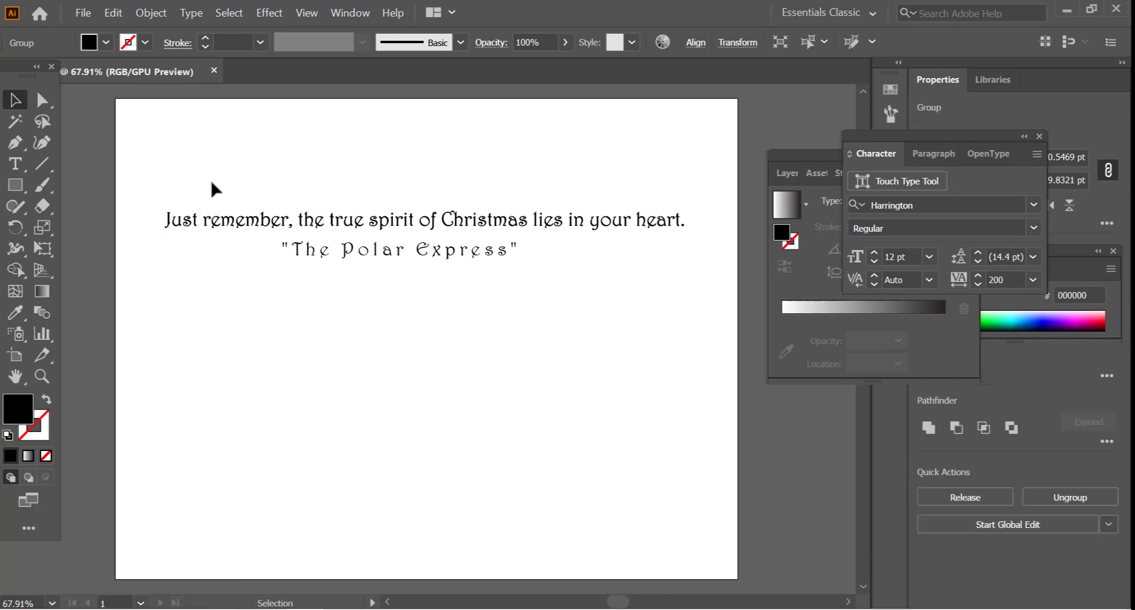
{"action": "left_click", "coordinate": [288, 230]}
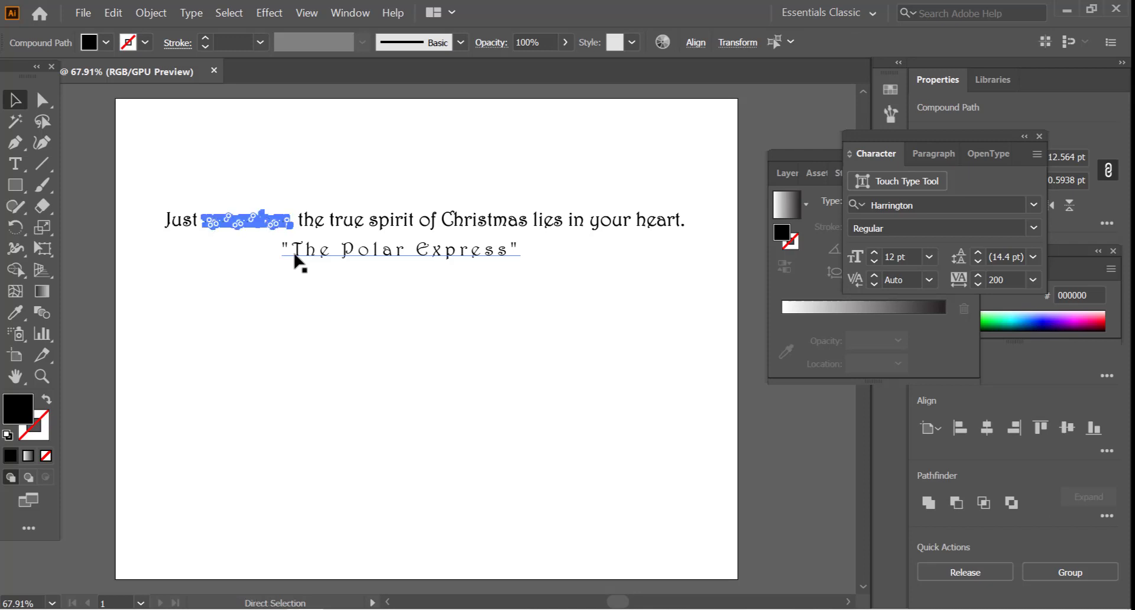
{"action": "left_click", "coordinate": [311, 172]}
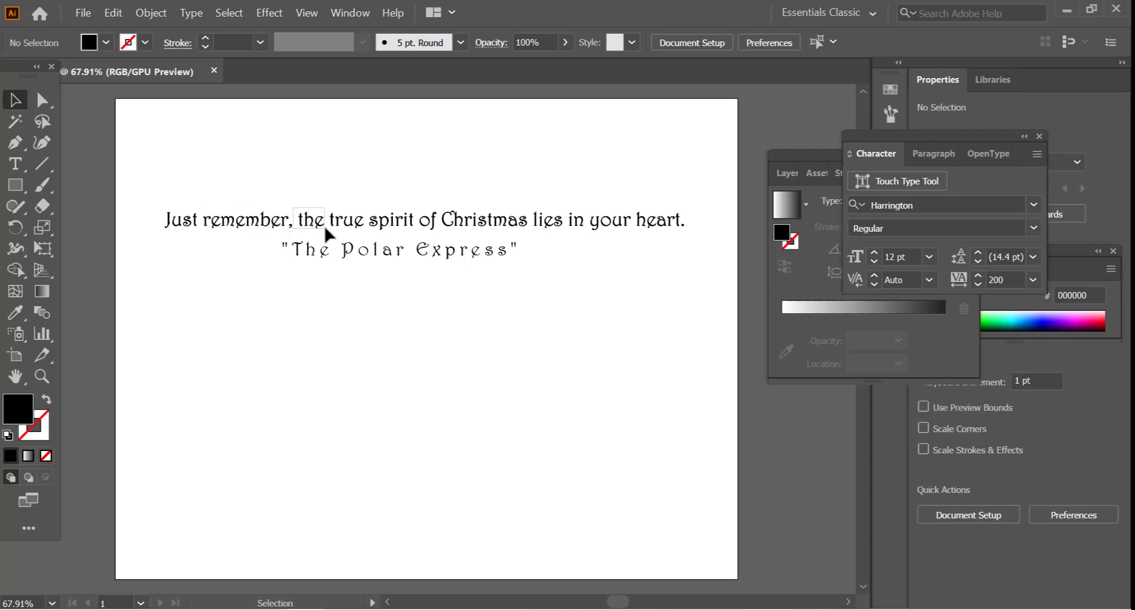
{"action": "left_click", "coordinate": [323, 223]}
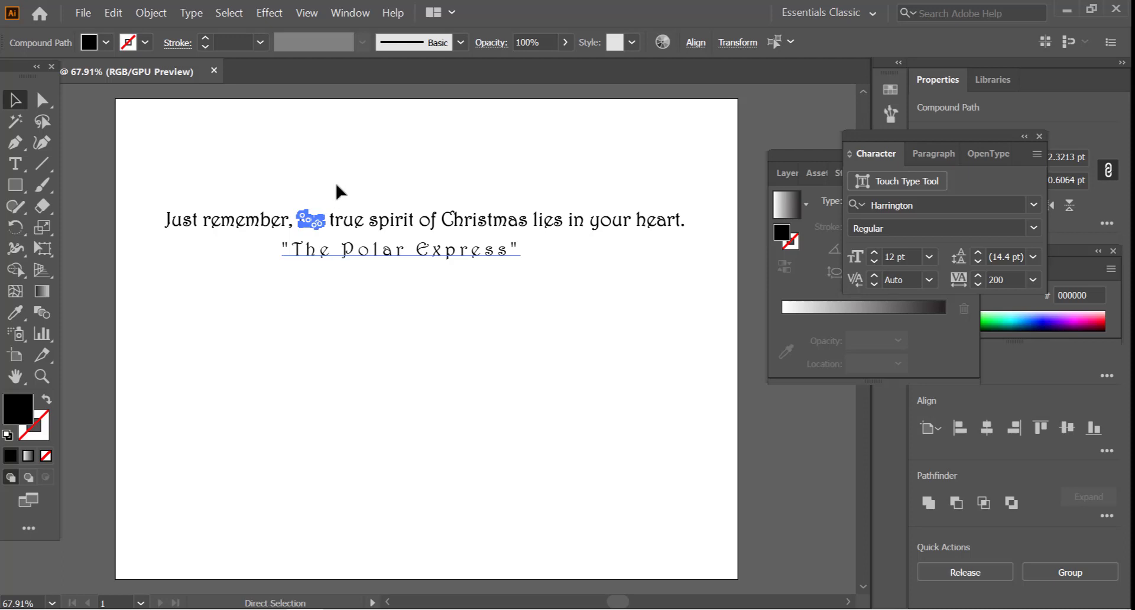
{"action": "left_click", "coordinate": [335, 201]}
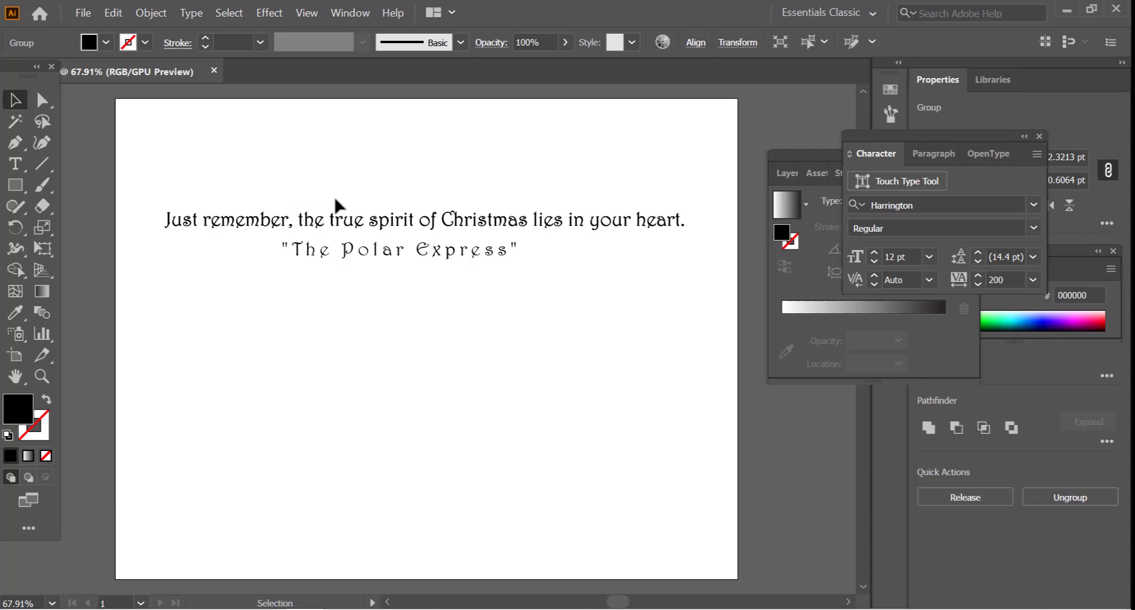
{"action": "left_click", "coordinate": [366, 237]}
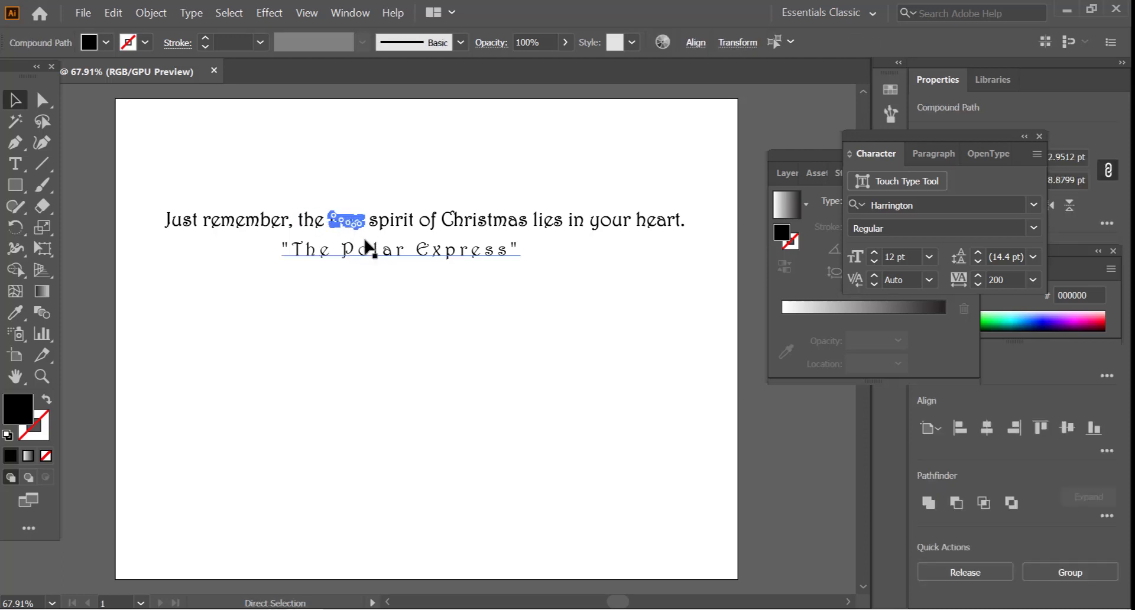
{"action": "left_click", "coordinate": [374, 205]}
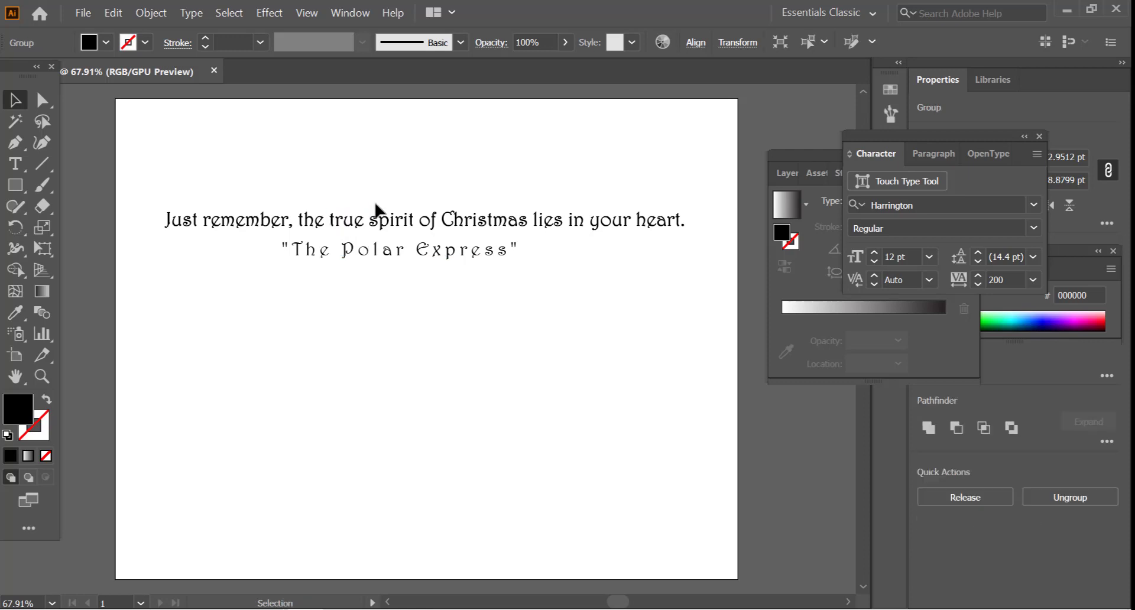
- Group the outlined letters of "spirit", "of", "Christmas" and "lies", making each word its own group
{"action": "left_click", "coordinate": [412, 232]}
{"action": "key", "text": "ctrl+g"}
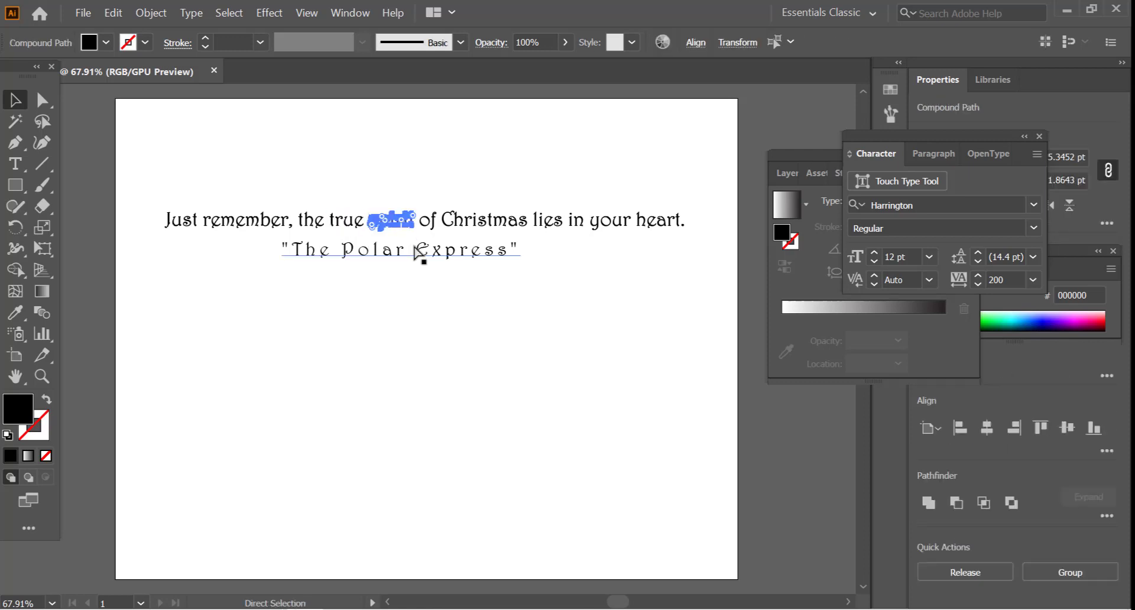
{"action": "left_click", "coordinate": [432, 204]}
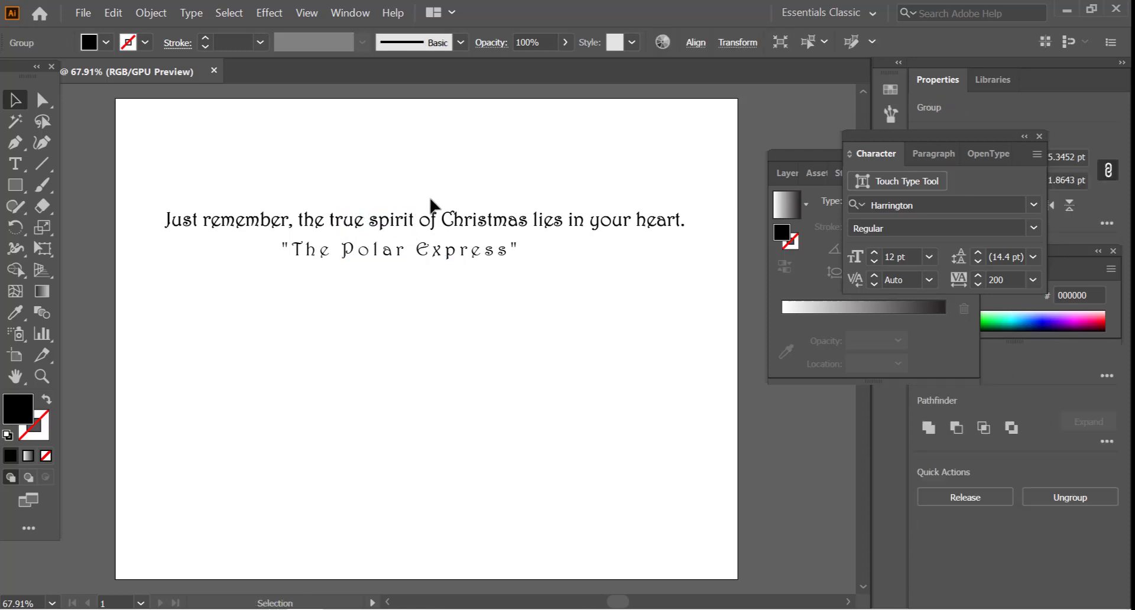
{"action": "left_click", "coordinate": [439, 230]}
{"action": "key", "text": "ctrl+g"}
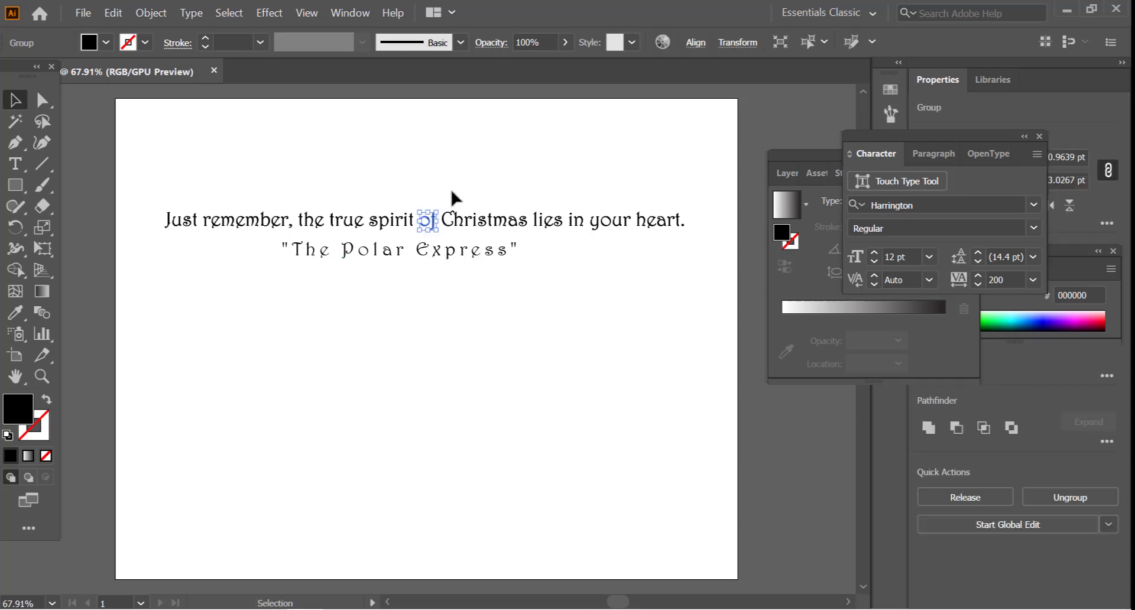
{"action": "left_click", "coordinate": [452, 204]}
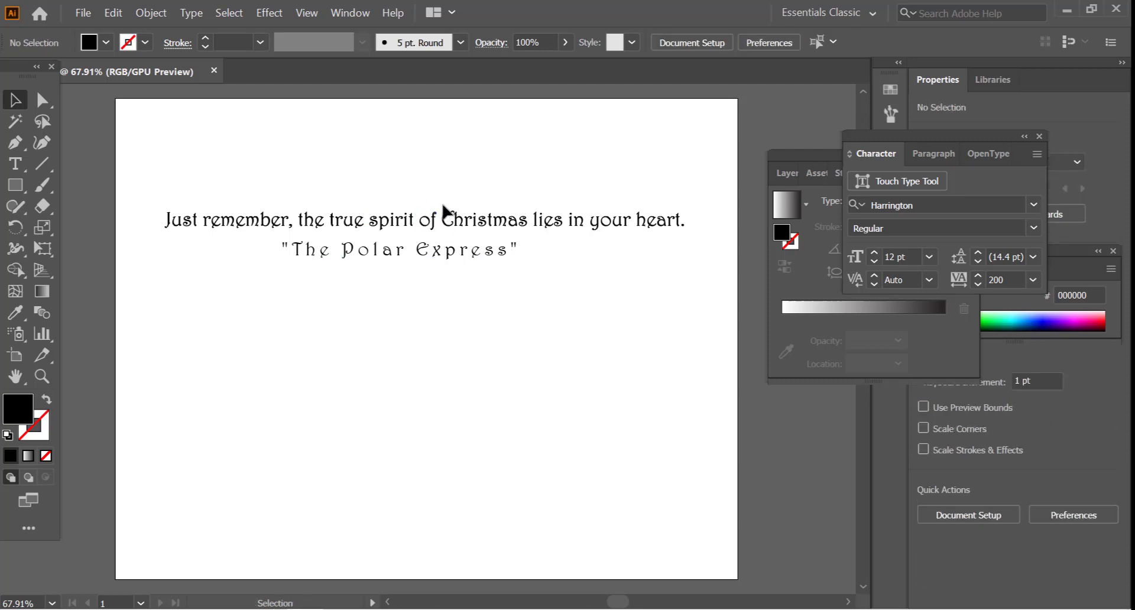
{"action": "left_click", "coordinate": [527, 231]}
{"action": "key", "text": "ctrl+g"}
{"action": "left_click", "coordinate": [539, 203]}
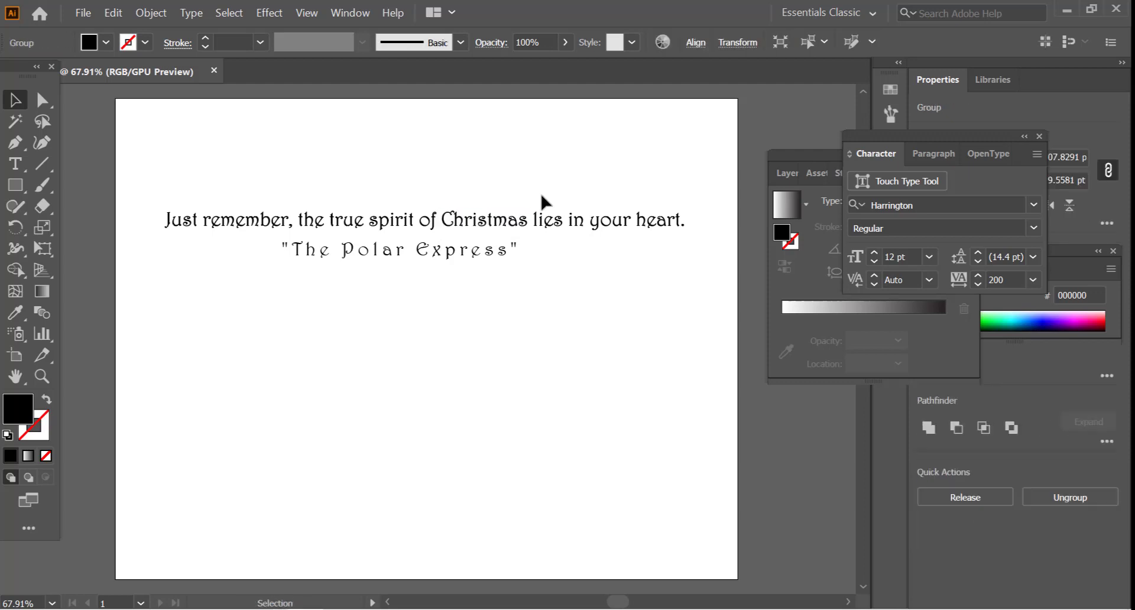
{"action": "left_click", "coordinate": [562, 227]}
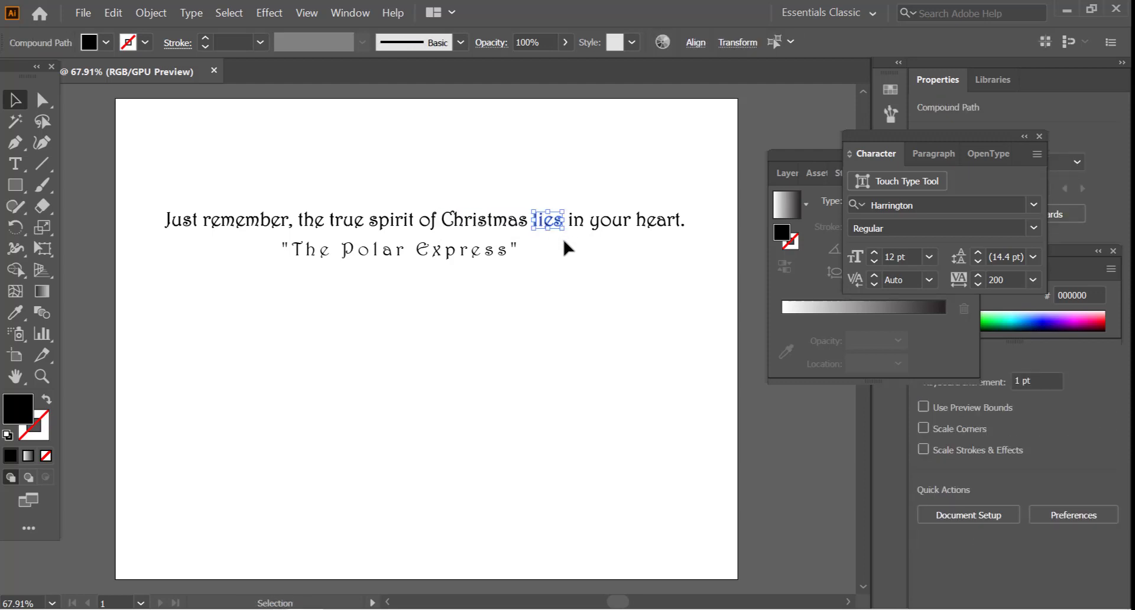
{"action": "key", "text": "ctrl+g"}
{"action": "key", "text": "g"}
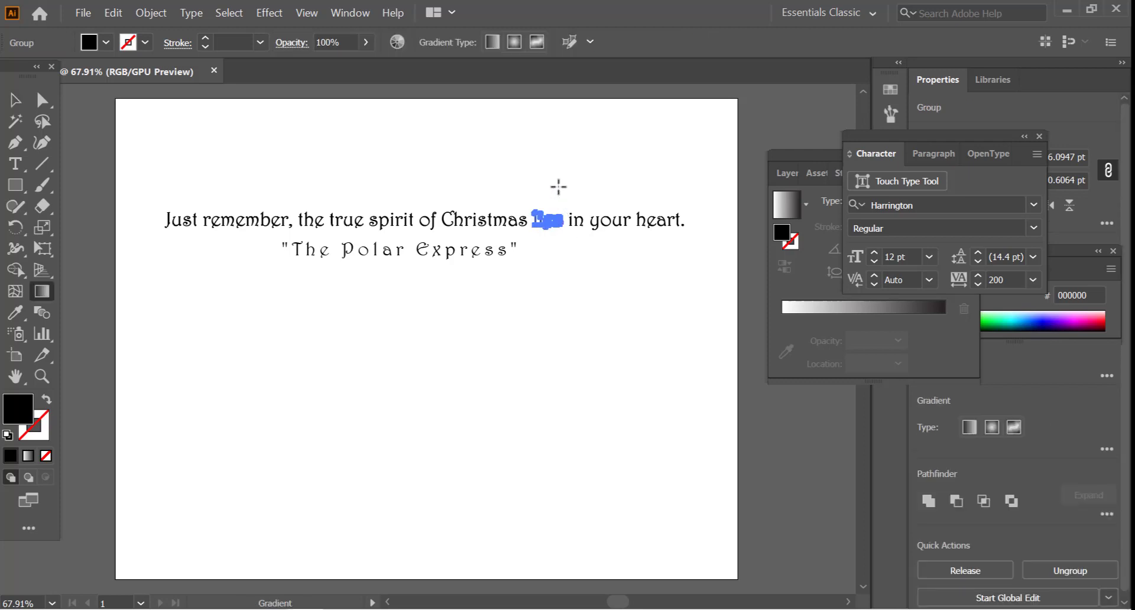
- Group the outlined letters of "in", "your" and "heart.", making each word its own group
{"action": "left_click", "coordinate": [15, 99]}
{"action": "left_click", "coordinate": [617, 195]}
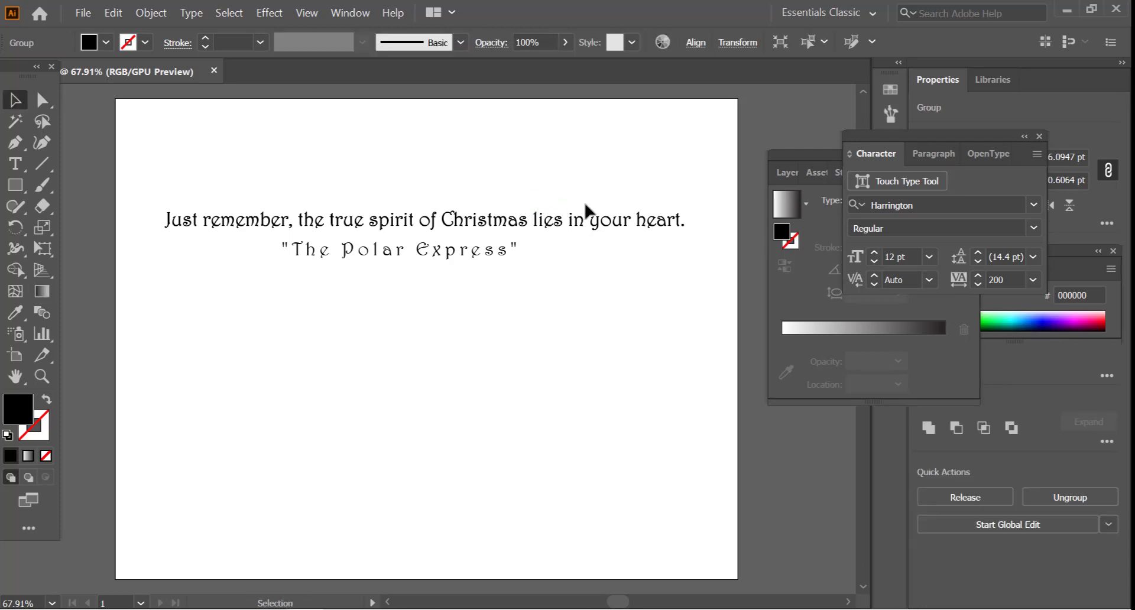
{"action": "left_click", "coordinate": [572, 219]}
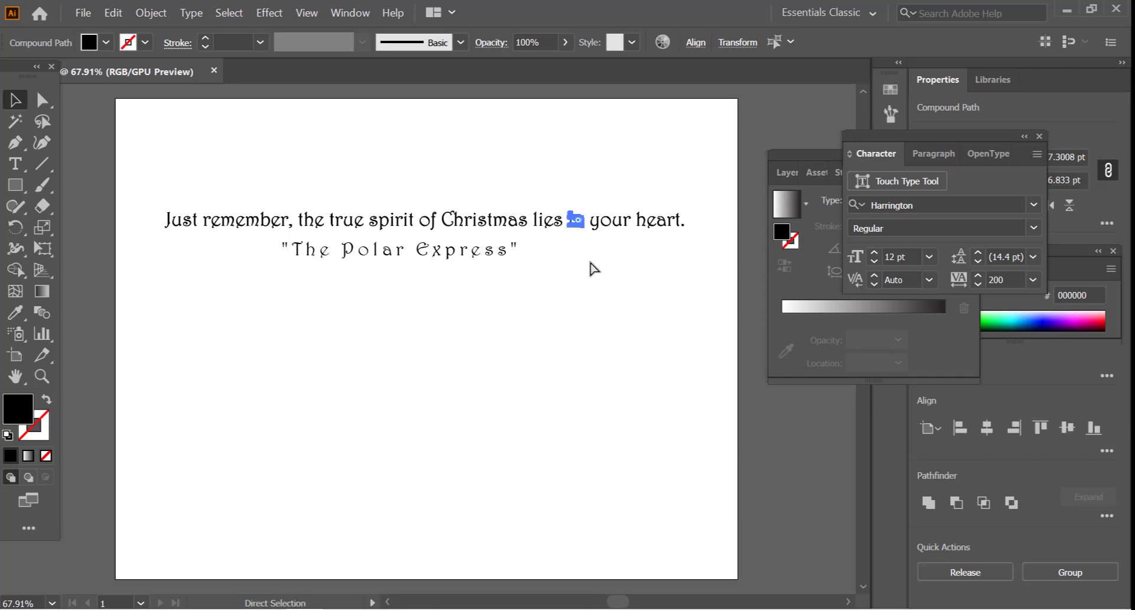
{"action": "key", "text": "ctrl+g"}
{"action": "left_click", "coordinate": [617, 189]}
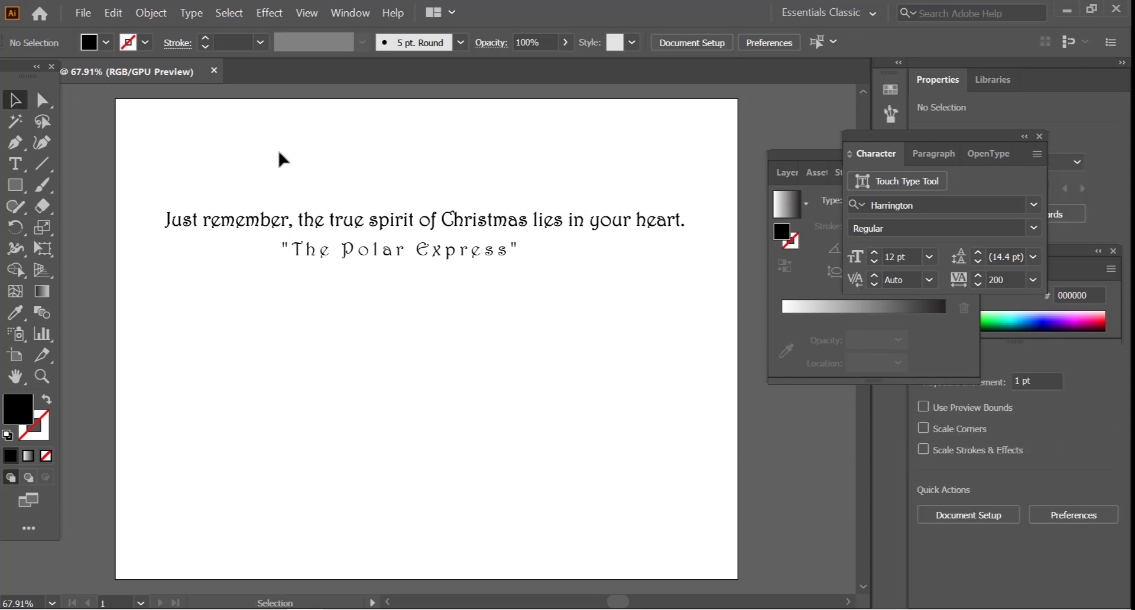
{"action": "left_click", "coordinate": [629, 232]}
{"action": "key", "text": "ctrl+g"}
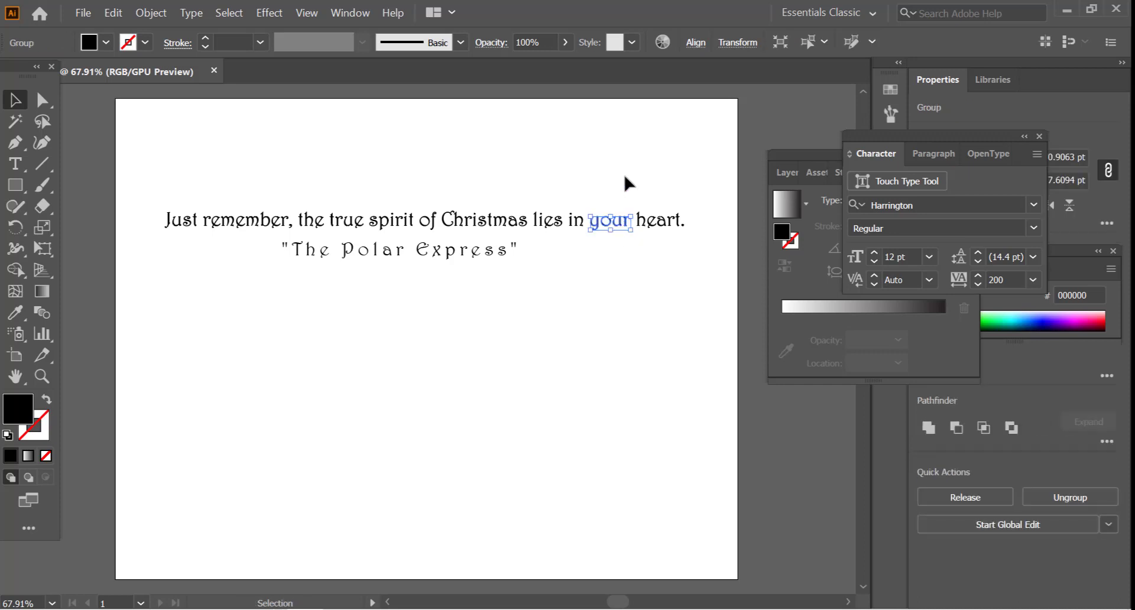
{"action": "left_click", "coordinate": [628, 185]}
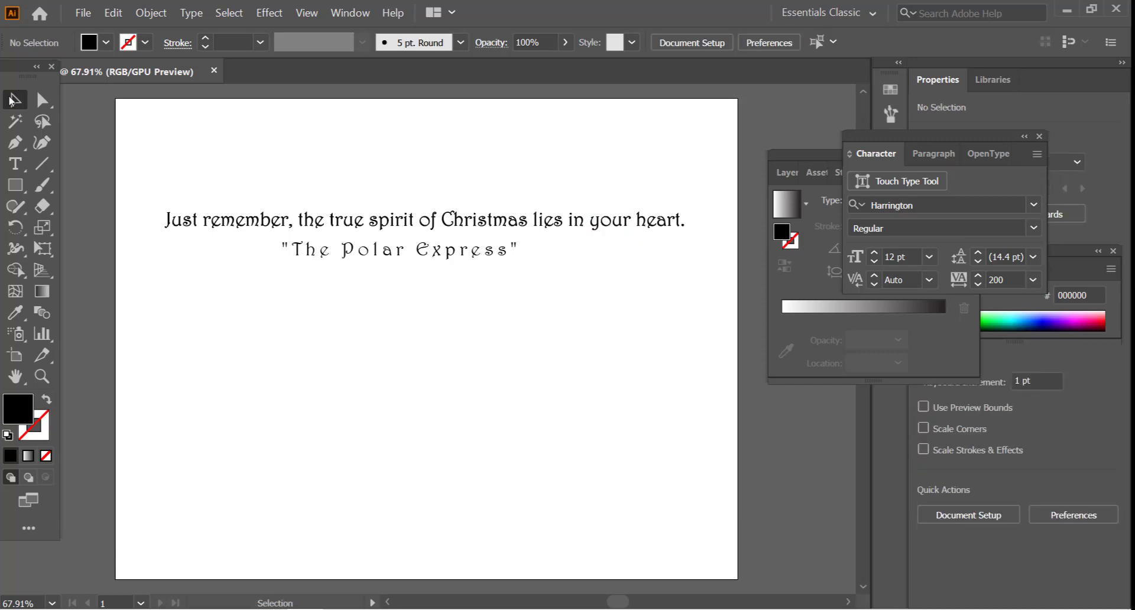
{"action": "left_click", "coordinate": [690, 235]}
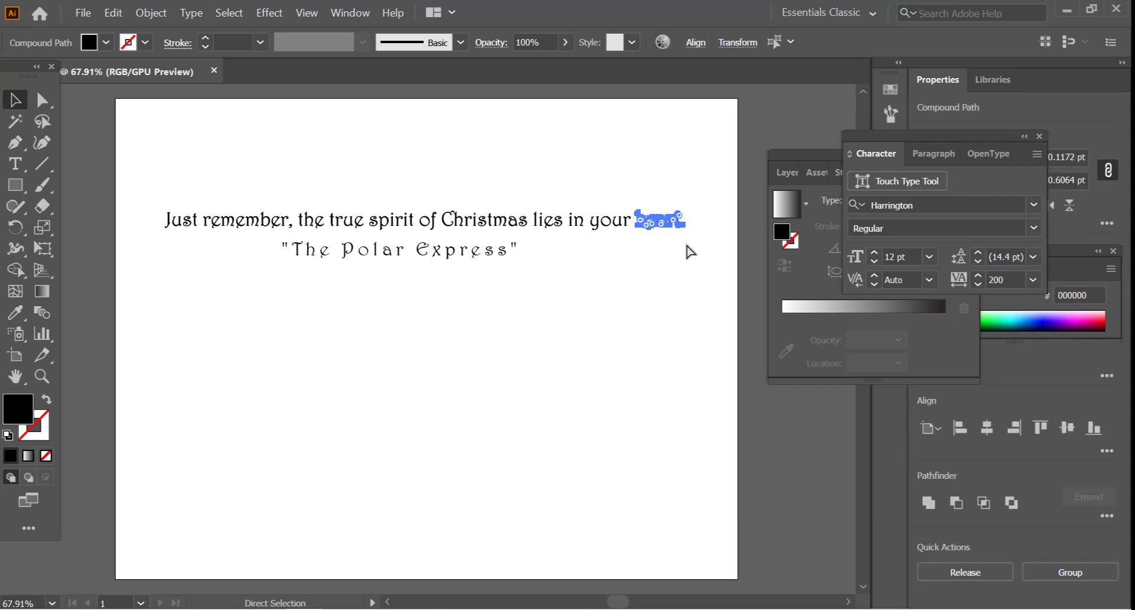
{"action": "left_click", "coordinate": [656, 267]}
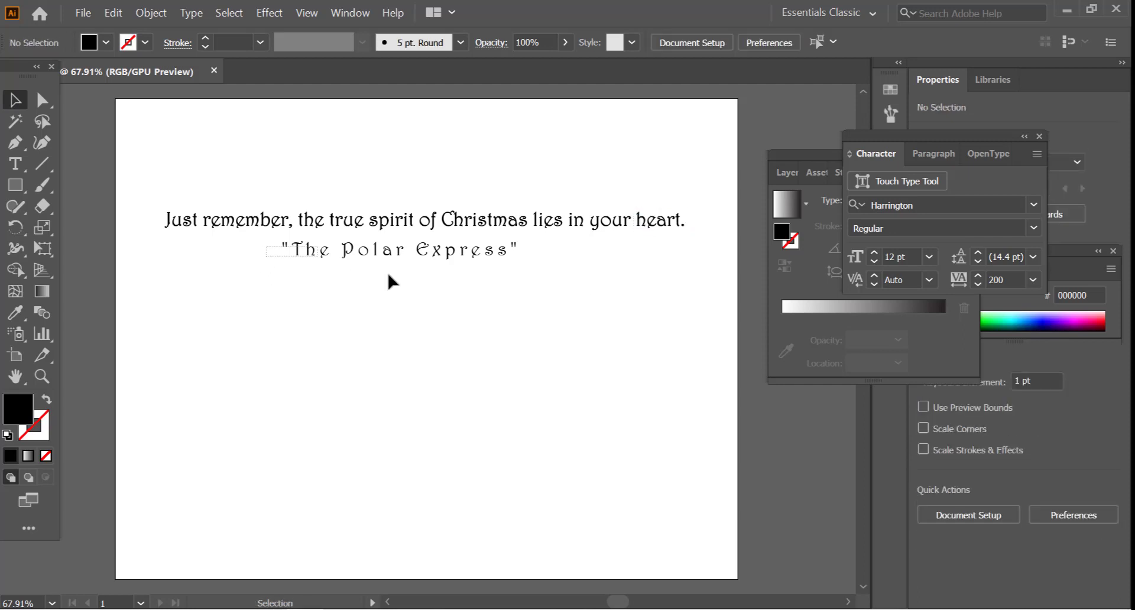
- Move the "The Polar Express" text to the lower-right corner of the artboard
{"action": "left_click", "coordinate": [518, 255]}
{"action": "left_click_drag", "start_coordinate": [459, 260], "coordinate": [659, 541]}
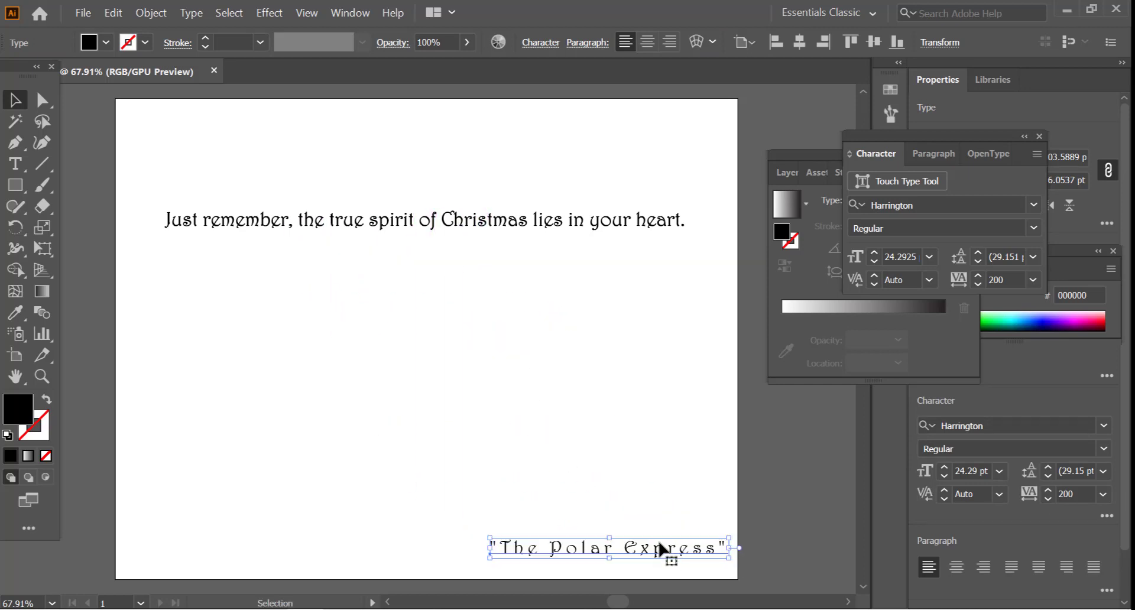
{"action": "left_click", "coordinate": [331, 293]}
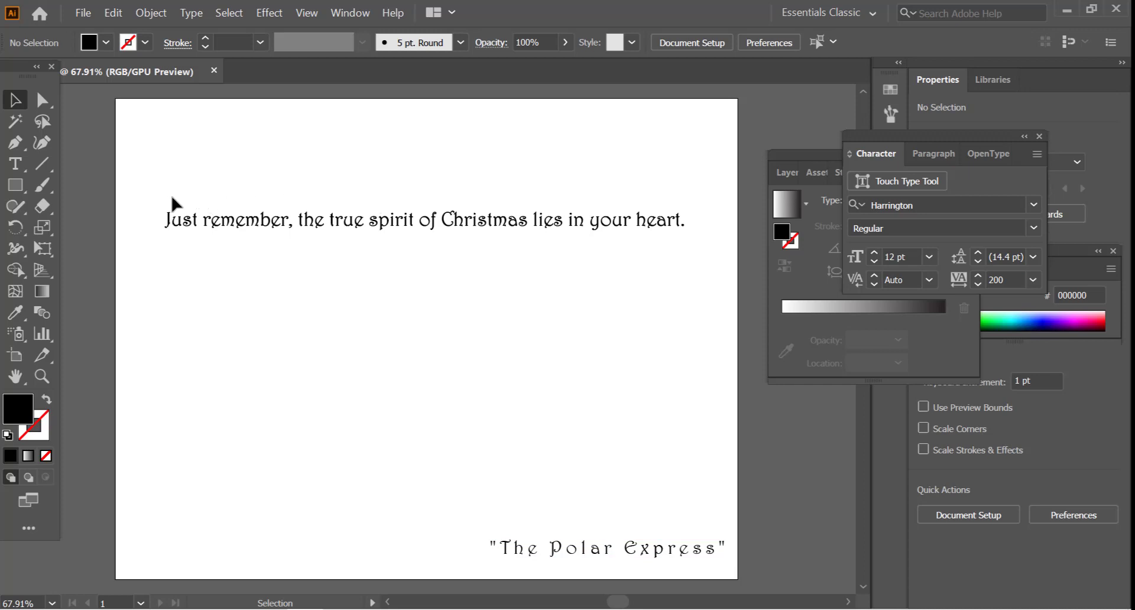
- Move "Just" and "remember," up and slightly left to form a separate first line of the quote
{"action": "left_click_drag", "start_coordinate": [158, 201], "coordinate": [198, 228]}
{"action": "mouse_move", "coordinate": [182, 215]}
{"action": "left_mouse_down"}
{"action": "mouse_move", "coordinate": [188, 223]}
{"action": "mouse_move", "coordinate": [176, 197]}
{"action": "left_mouse_up"}
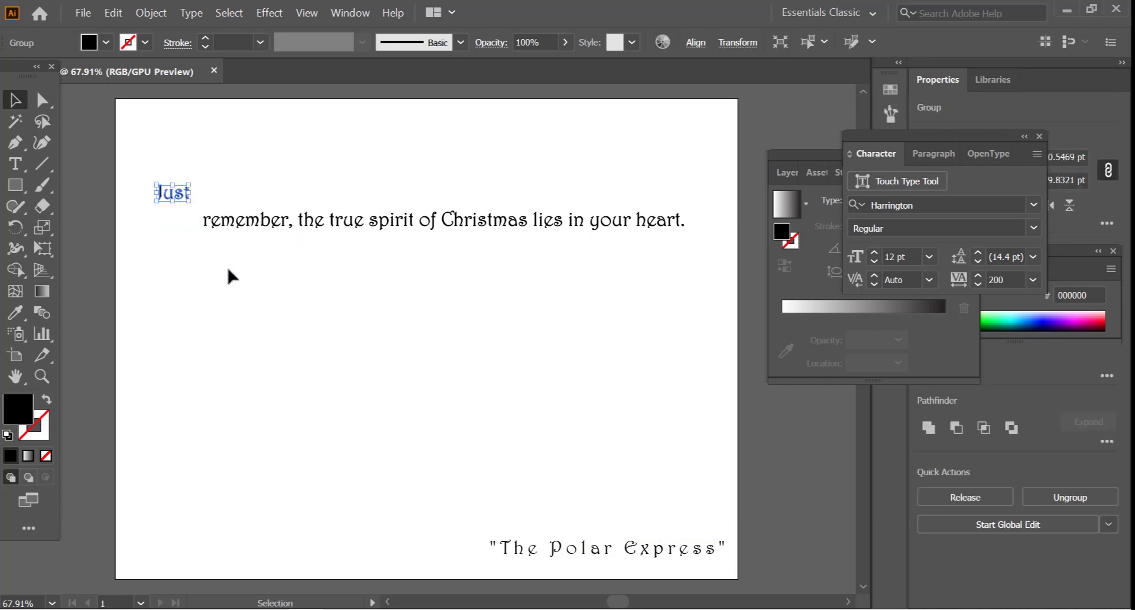
{"action": "left_click", "coordinate": [227, 269]}
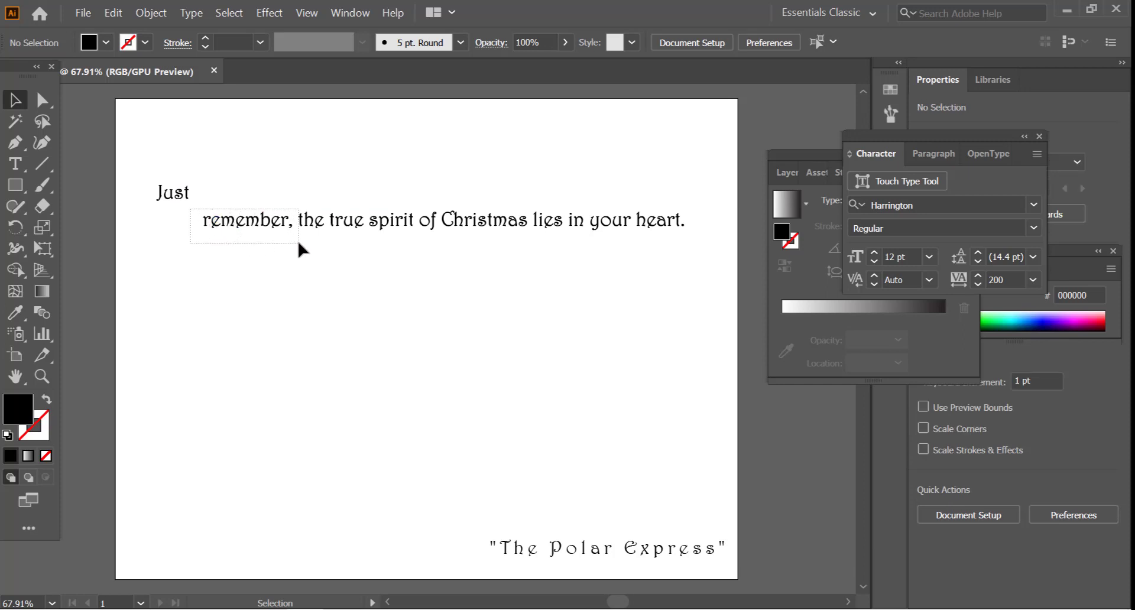
{"action": "left_click_drag", "start_coordinate": [270, 222], "coordinate": [265, 197]}
{"action": "left_click", "coordinate": [271, 239]}
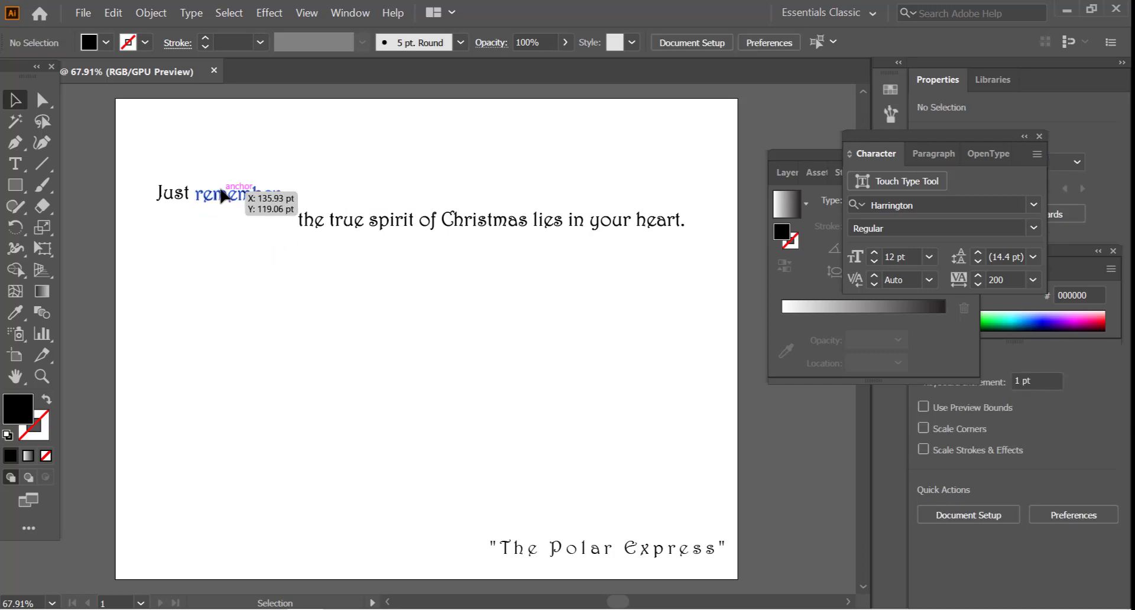
{"action": "left_click_drag", "start_coordinate": [224, 196], "coordinate": [224, 197]}
{"action": "left_click", "coordinate": [298, 236]}
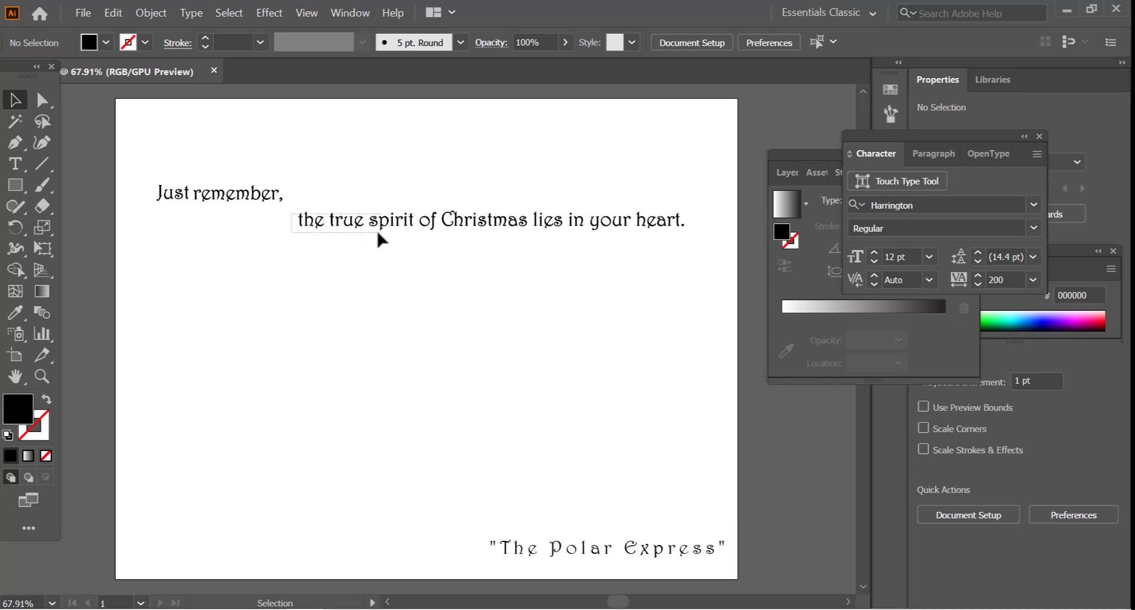
- Move "the" and "true" beneath "Just remember," to start the second line of the quote
{"action": "left_click_drag", "start_coordinate": [292, 213], "coordinate": [369, 233]}
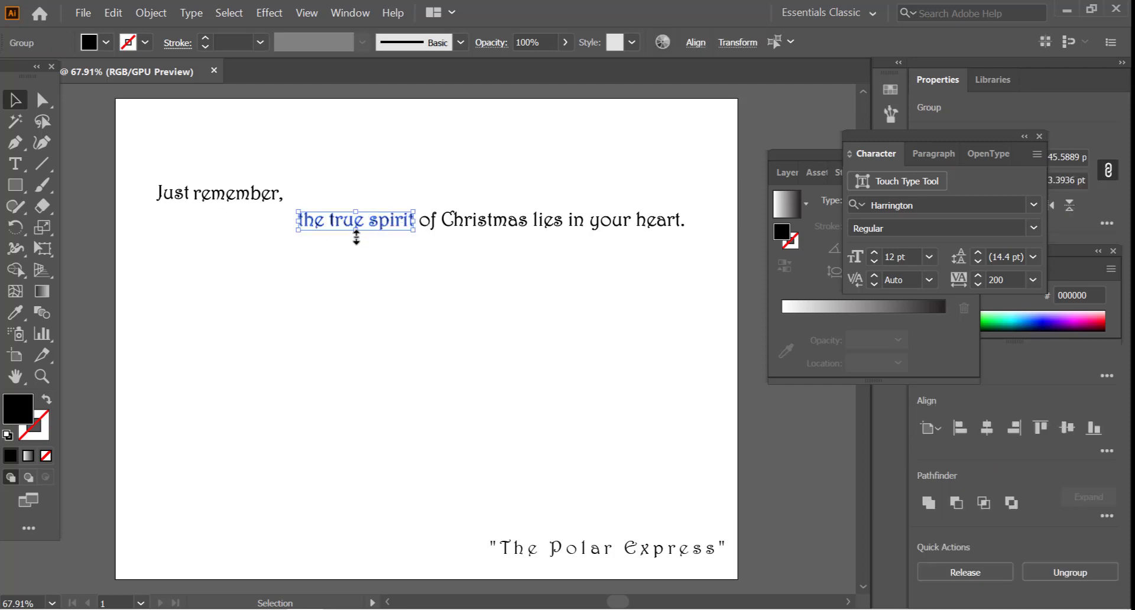
{"action": "left_click", "coordinate": [296, 245]}
{"action": "left_click", "coordinate": [329, 229]}
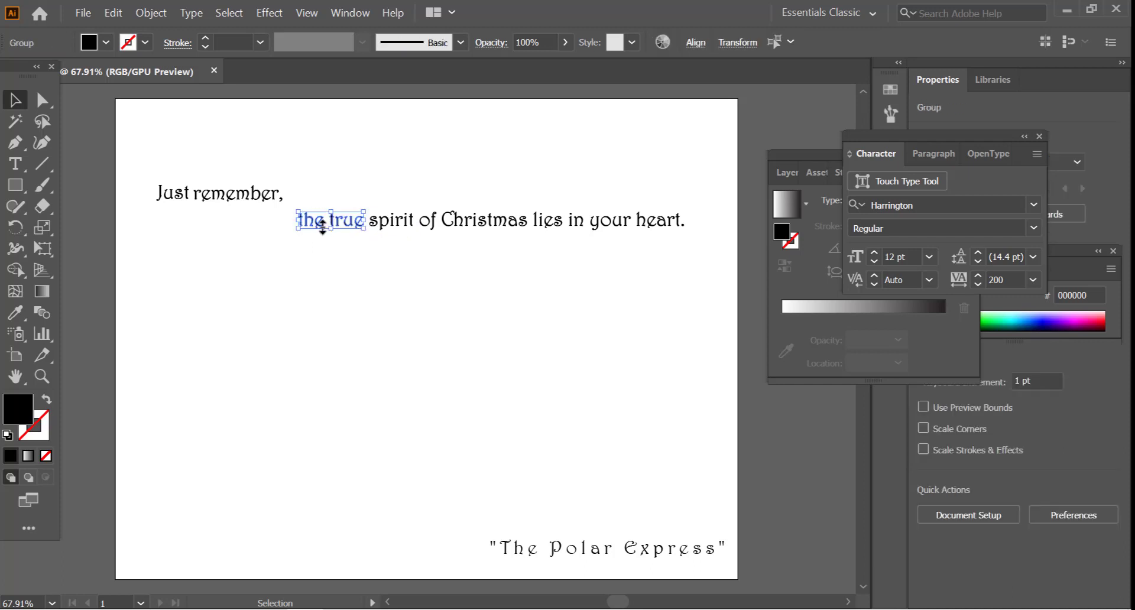
{"action": "left_click", "coordinate": [306, 240]}
{"action": "left_click_drag", "start_coordinate": [292, 213], "coordinate": [179, 218]}
{"action": "left_click", "coordinate": [239, 257]}
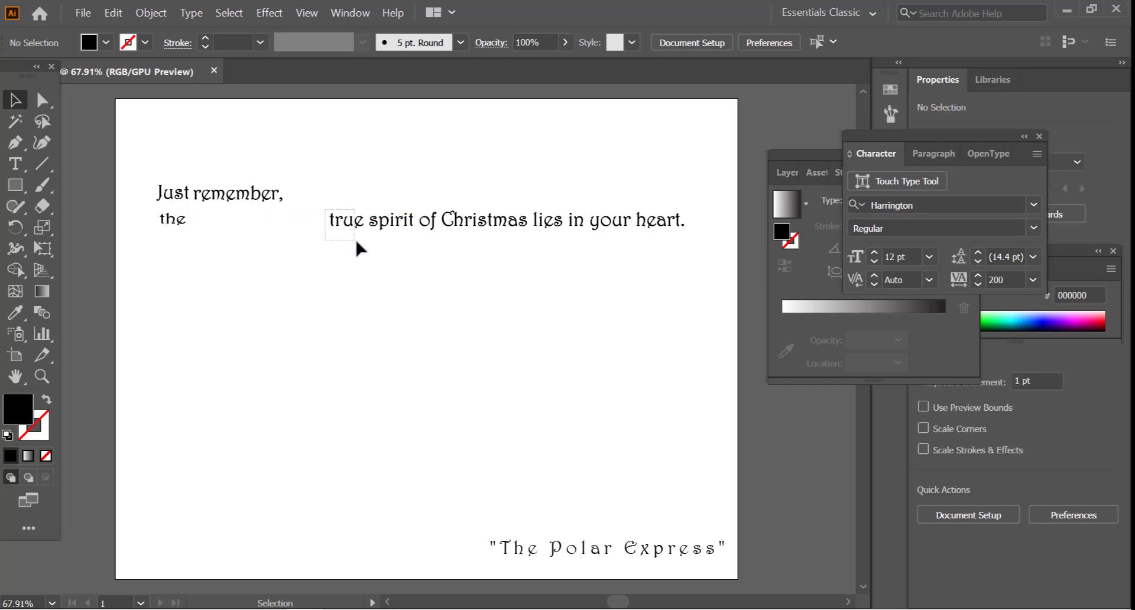
{"action": "left_click_drag", "start_coordinate": [357, 228], "coordinate": [217, 224]}
{"action": "left_click", "coordinate": [286, 234]}
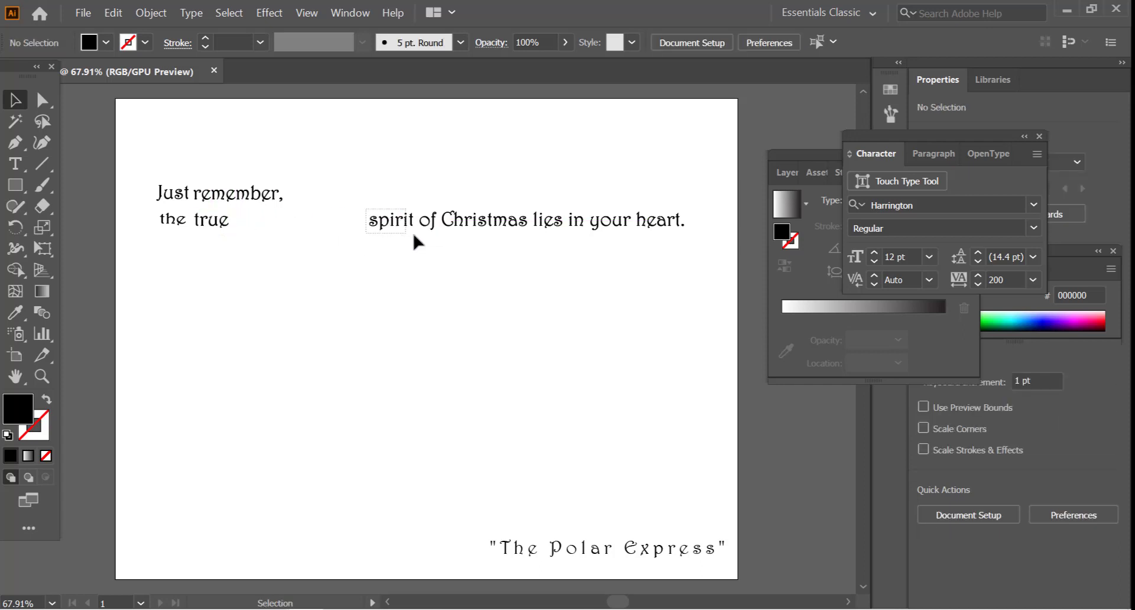
- Enlarge the word "spirit" to more than twice its size and place it just after "true"
{"action": "left_click_drag", "start_coordinate": [417, 237], "coordinate": [339, 315]}
{"action": "left_click_drag", "start_coordinate": [287, 264], "coordinate": [286, 244]}
{"action": "left_click", "coordinate": [364, 274]}
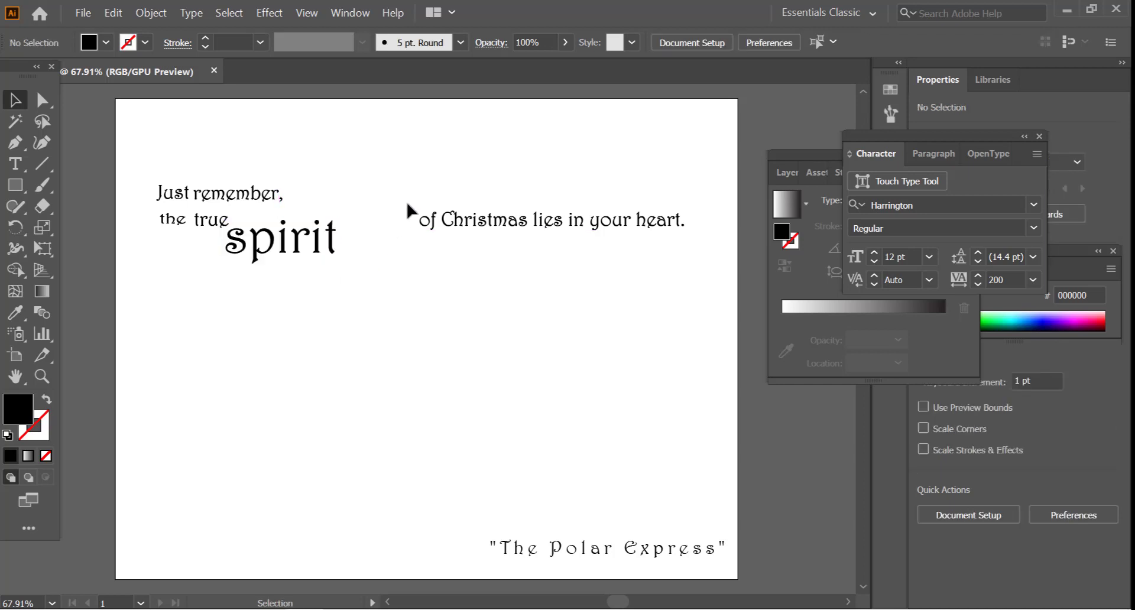
- Place "of" below "the true", and set an enlarged "Christmas" just below and to the right of it
{"action": "left_click_drag", "start_coordinate": [438, 232], "coordinate": [163, 272]}
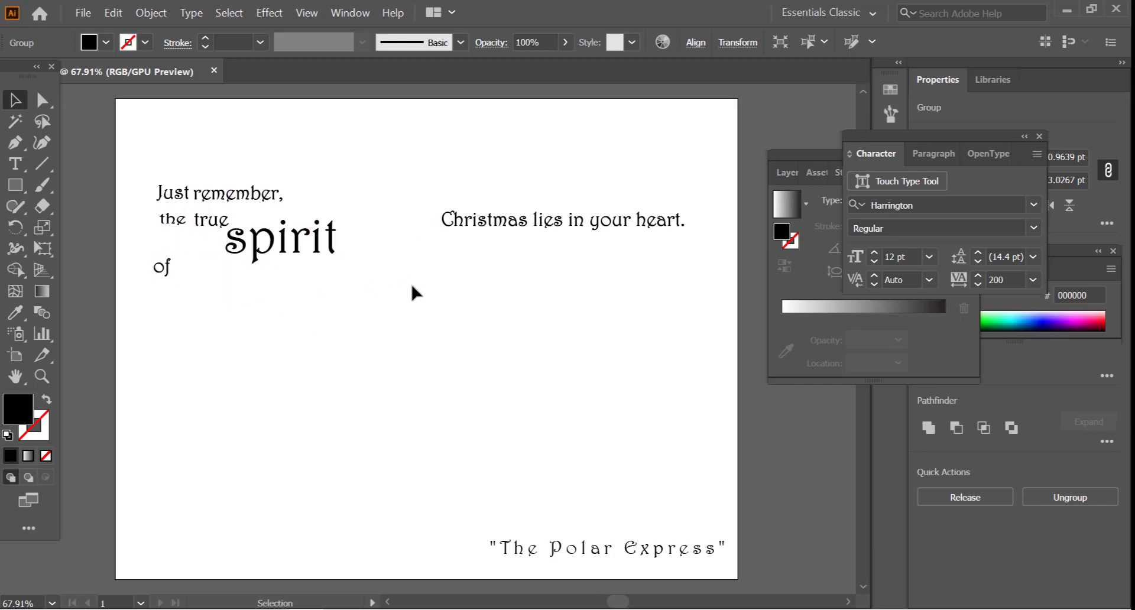
{"action": "left_click", "coordinate": [410, 282]}
{"action": "left_click_drag", "start_coordinate": [506, 231], "coordinate": [347, 350]}
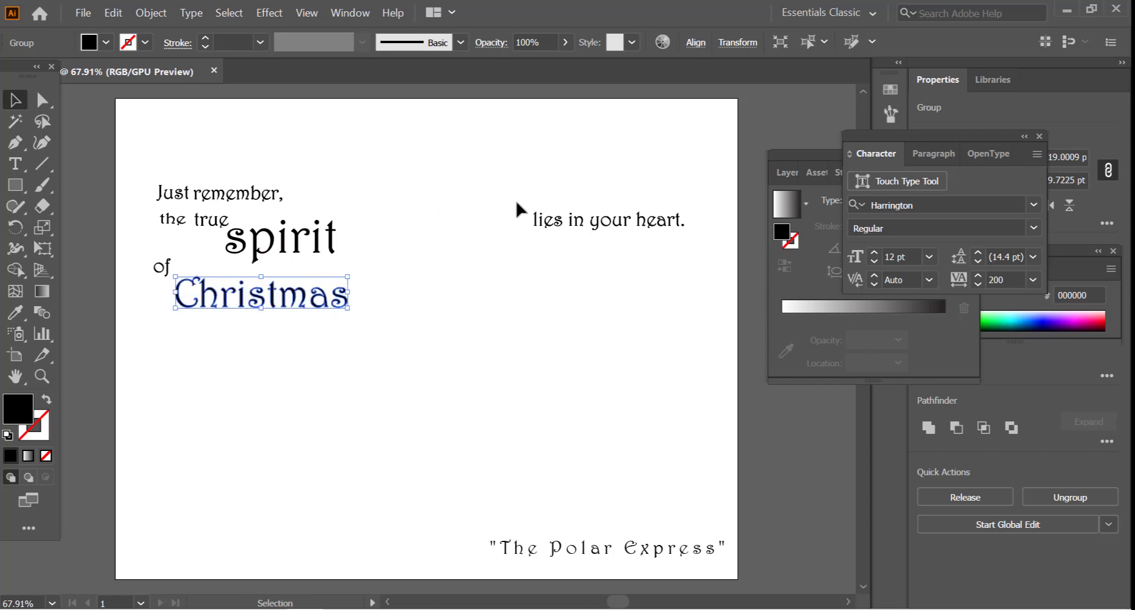
- Move "lies", "in", "your" and "heart." beneath "Christmas" to form the last line of the quote
{"action": "left_click", "coordinate": [561, 232]}
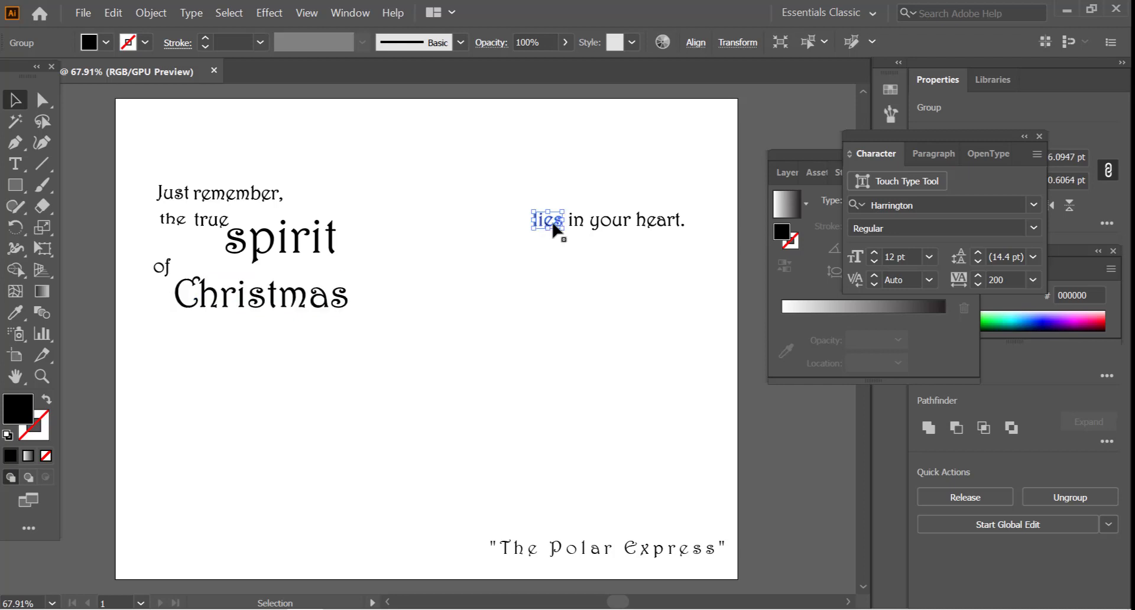
{"action": "left_click_drag", "start_coordinate": [551, 230], "coordinate": [169, 336]}
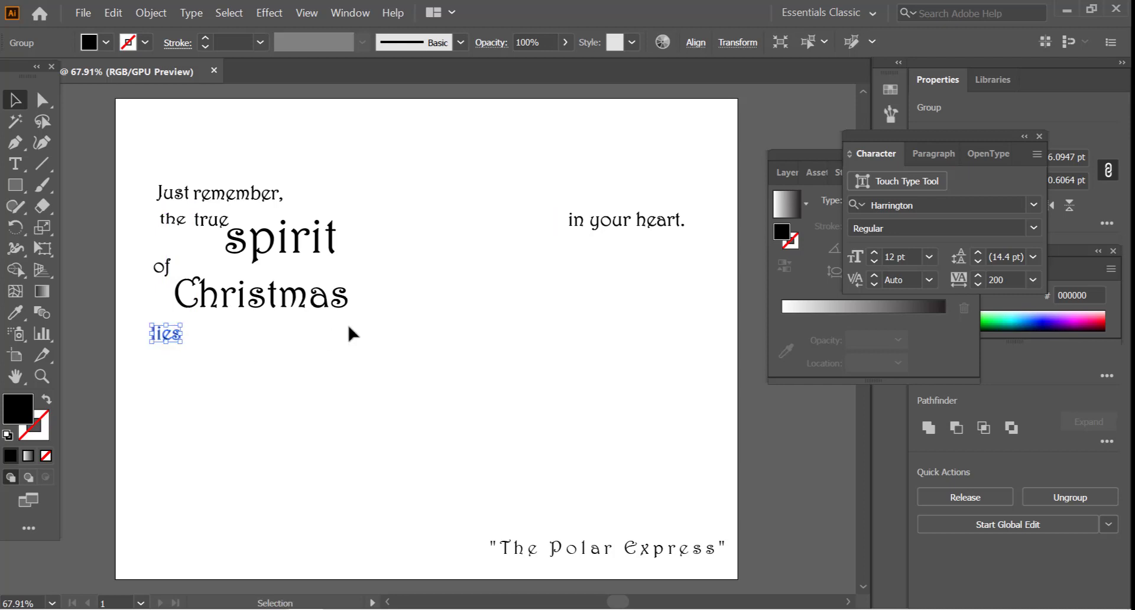
{"action": "left_click", "coordinate": [388, 331]}
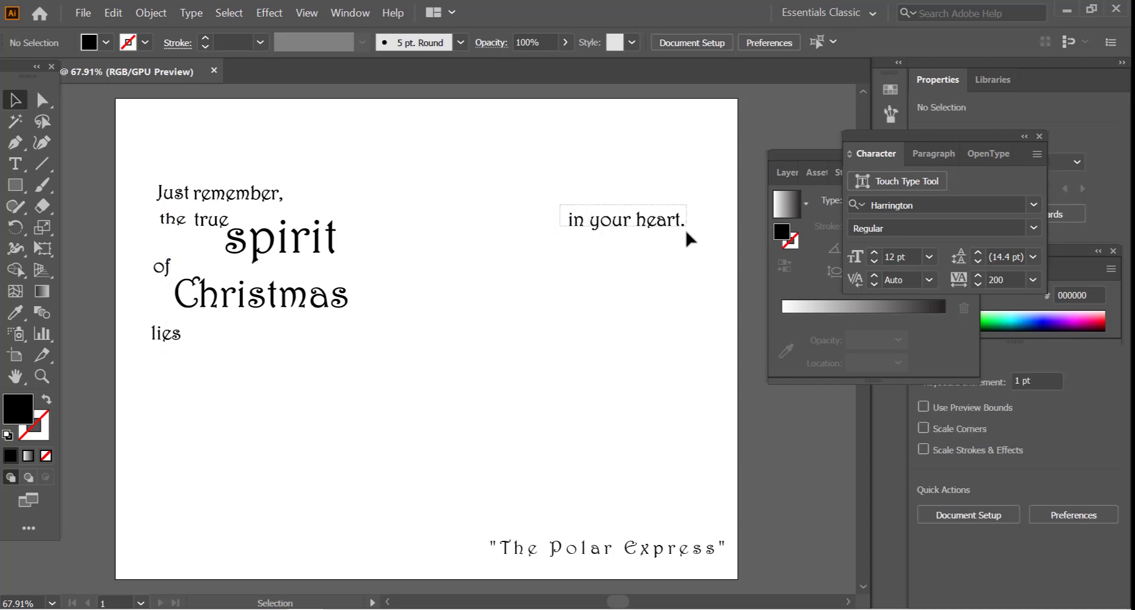
{"action": "left_click_drag", "start_coordinate": [653, 221], "coordinate": [307, 340]}
{"action": "left_click_drag", "start_coordinate": [292, 338], "coordinate": [276, 335]}
{"action": "left_click", "coordinate": [337, 357]}
- Enlarge the word "heart." at the end of the last line to match the size of "spirit"
{"action": "left_click_drag", "start_coordinate": [338, 357], "coordinate": [253, 318]}
{"action": "left_click_drag", "start_coordinate": [305, 344], "coordinate": [362, 385]}
{"action": "left_click", "coordinate": [438, 344]}
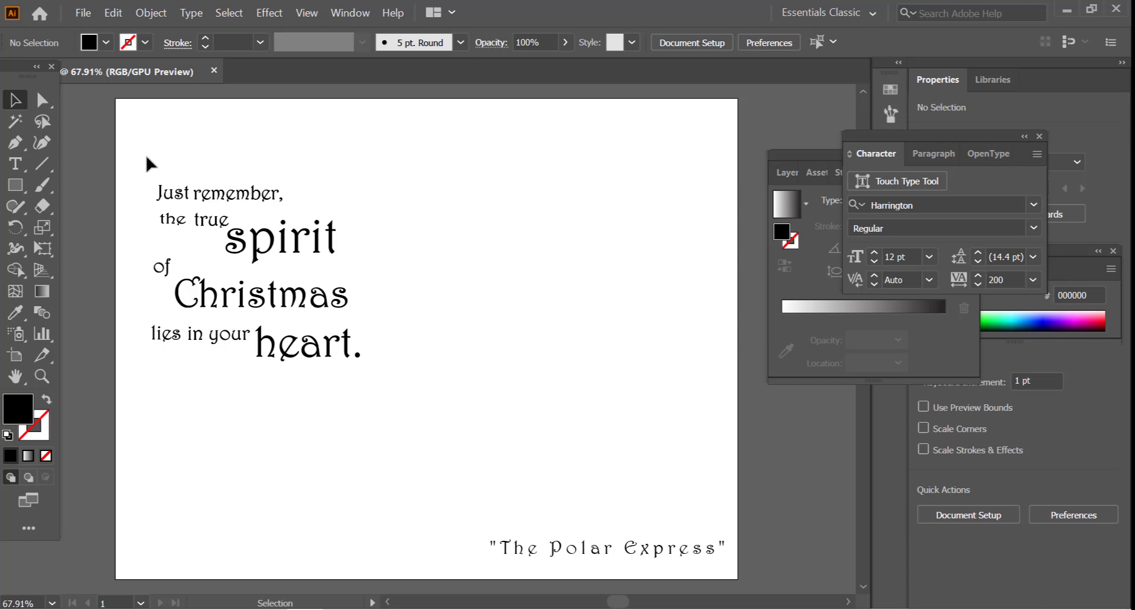
- Group all the arranged words of the quote into a single group
{"action": "left_click_drag", "start_coordinate": [142, 154], "coordinate": [377, 366]}
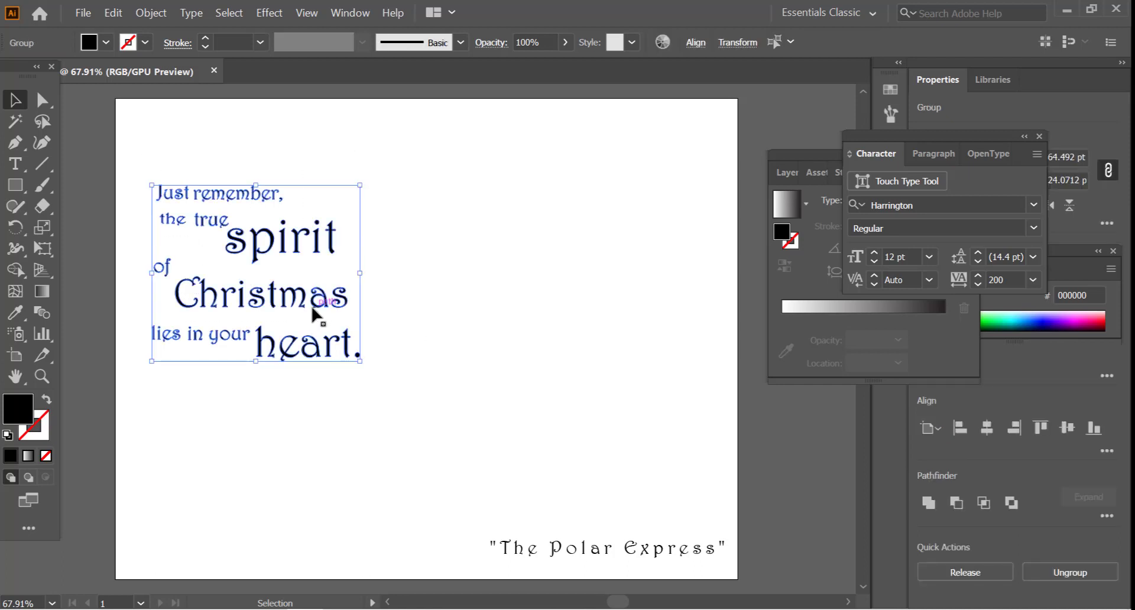
{"action": "right_click", "coordinate": [312, 302]}
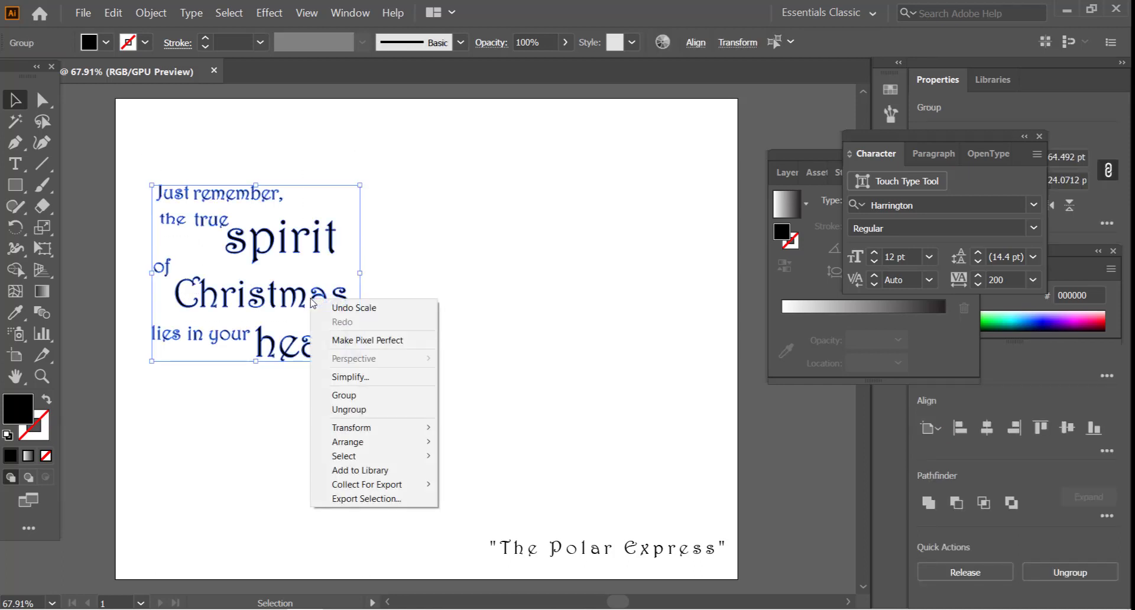
{"action": "left_click", "coordinate": [372, 395]}
{"action": "left_click", "coordinate": [464, 291]}
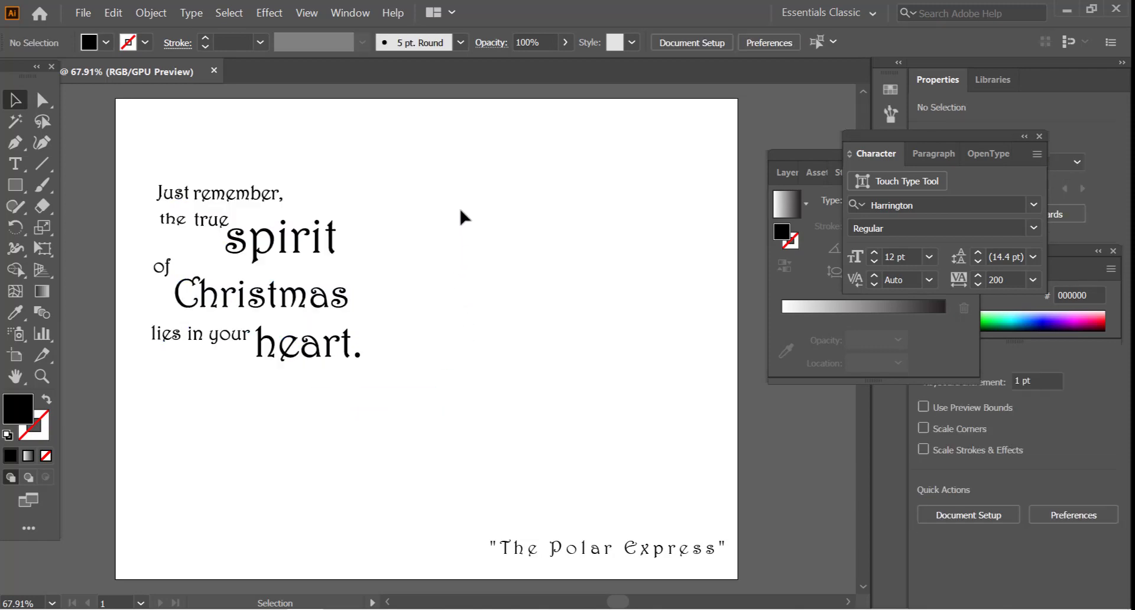
- Align the quote group to the artboard, centring it both horizontally and vertically
{"action": "left_click_drag", "start_coordinate": [135, 165], "coordinate": [363, 367]}
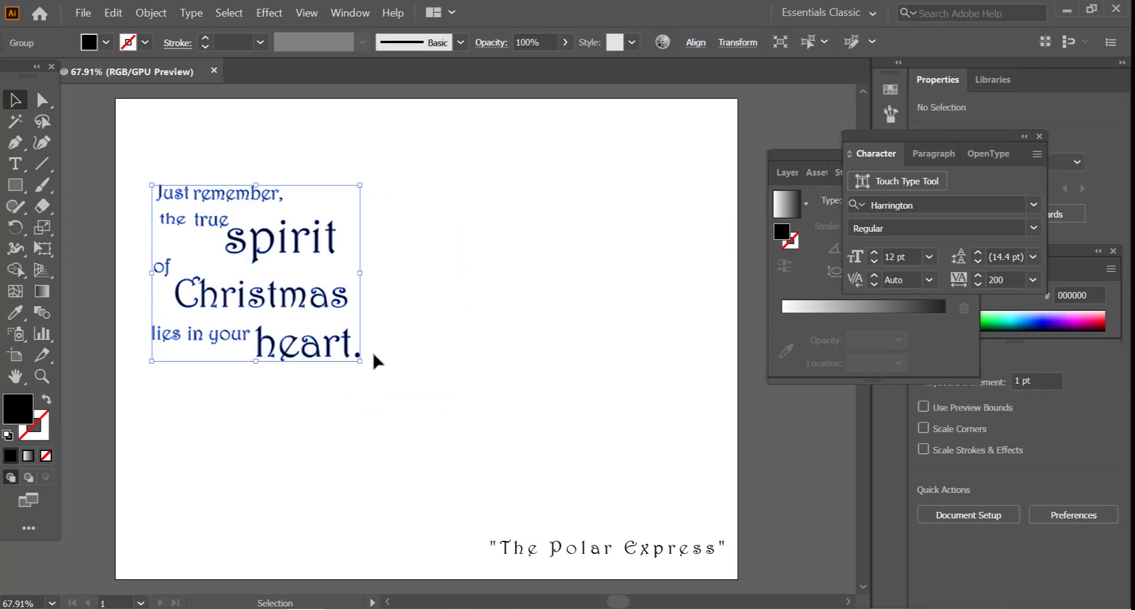
{"action": "left_click", "coordinate": [695, 43]}
{"action": "left_click", "coordinate": [683, 197]}
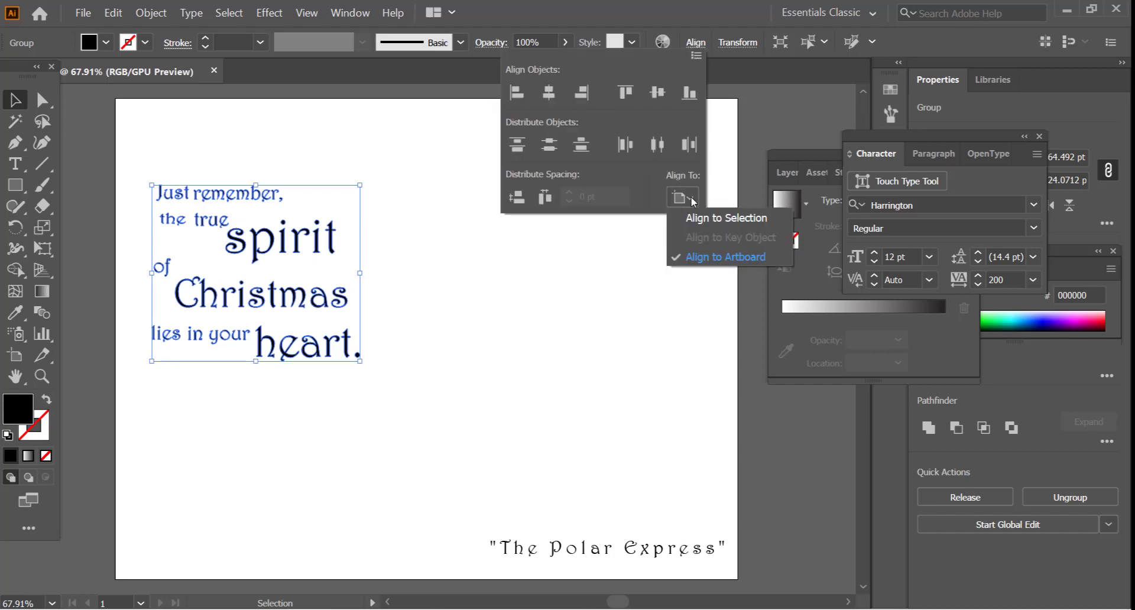
{"action": "left_click", "coordinate": [709, 252]}
{"action": "left_click", "coordinate": [547, 94]}
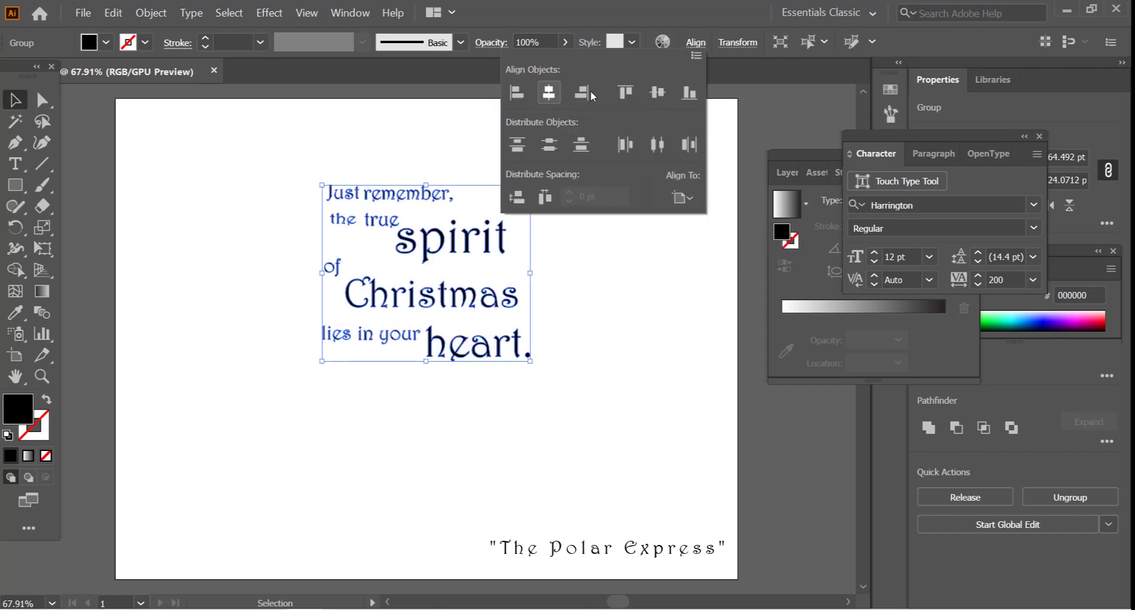
{"action": "left_click", "coordinate": [658, 92]}
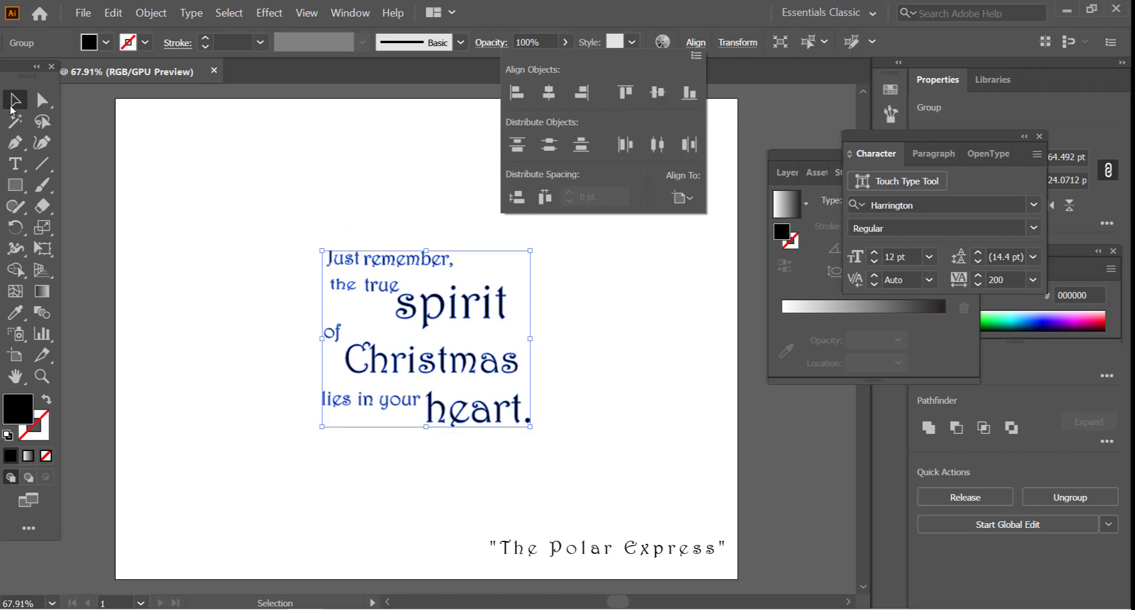
- Rotate the quote group slightly counterclockwise and enlarge it towards its upper-right corner
{"action": "left_click_drag", "start_coordinate": [272, 213], "coordinate": [549, 405]}
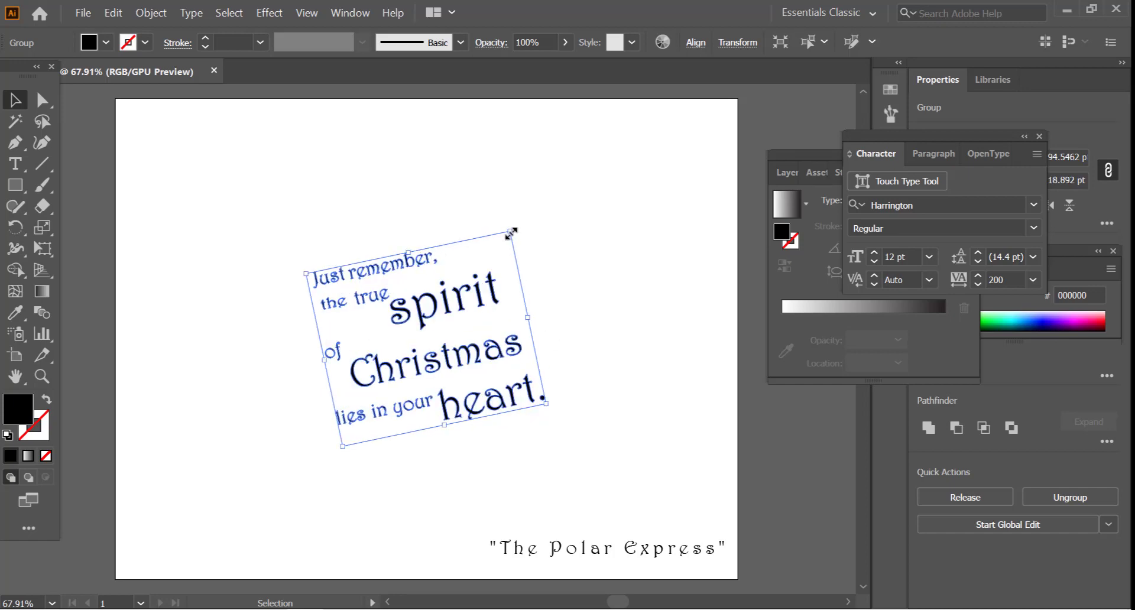
{"action": "left_click_drag", "start_coordinate": [511, 233], "coordinate": [559, 174]}
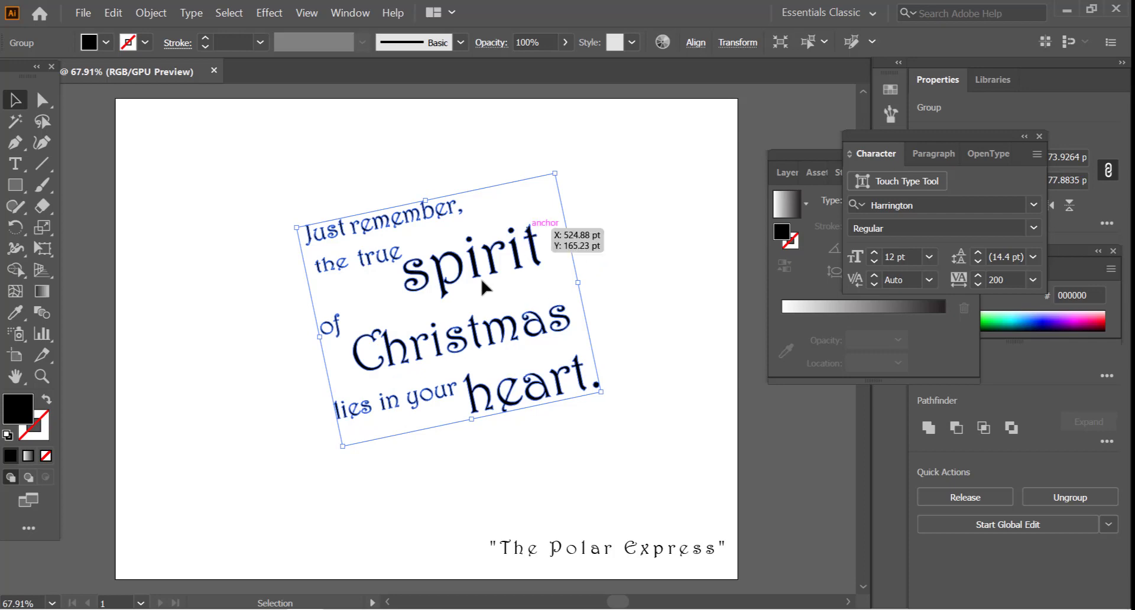
{"action": "left_click", "coordinate": [646, 235]}
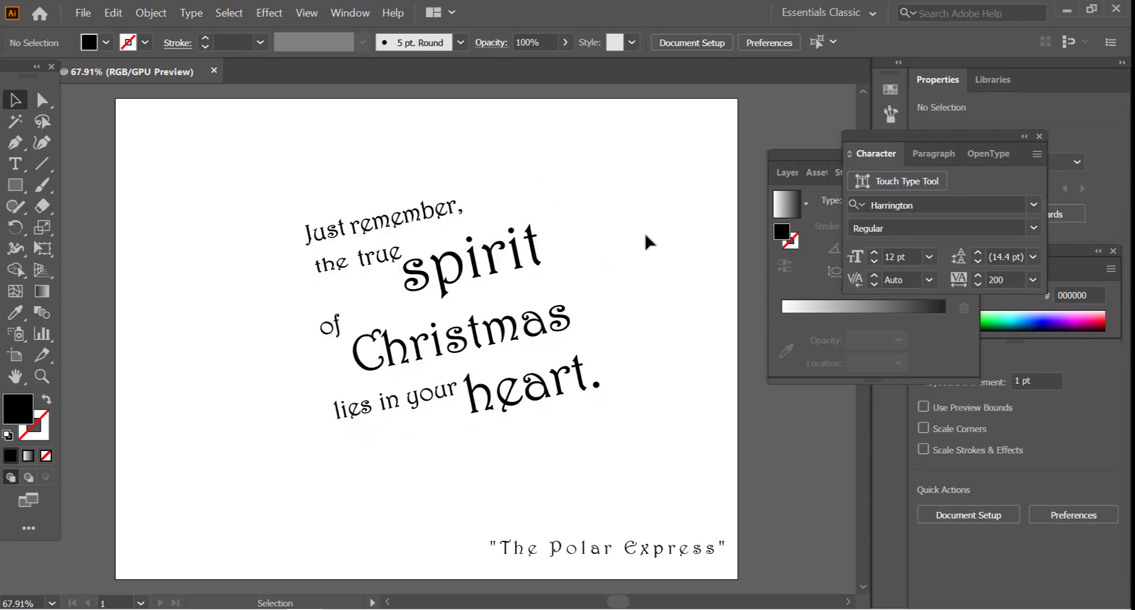
- Enlarge the tilted quote group slightly from its lower-left corner and centre it horizontally and vertically on the artboard
{"action": "left_click_drag", "start_coordinate": [276, 203], "coordinate": [595, 442]}
{"action": "left_click_drag", "start_coordinate": [344, 447], "coordinate": [337, 456]}
{"action": "left_click", "coordinate": [696, 43]}
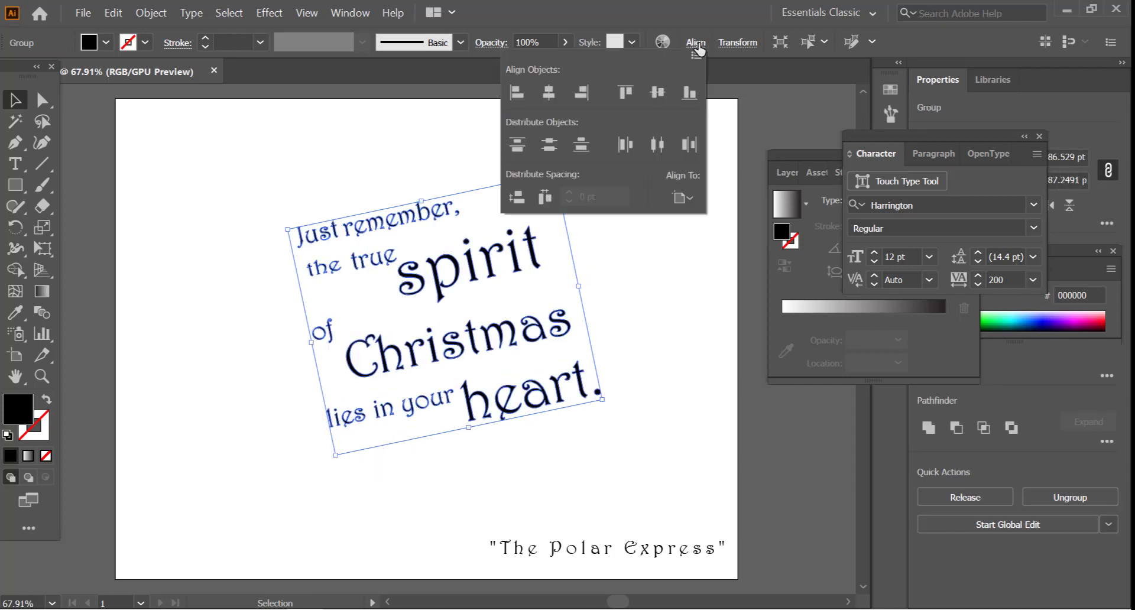
{"action": "left_click", "coordinate": [547, 92]}
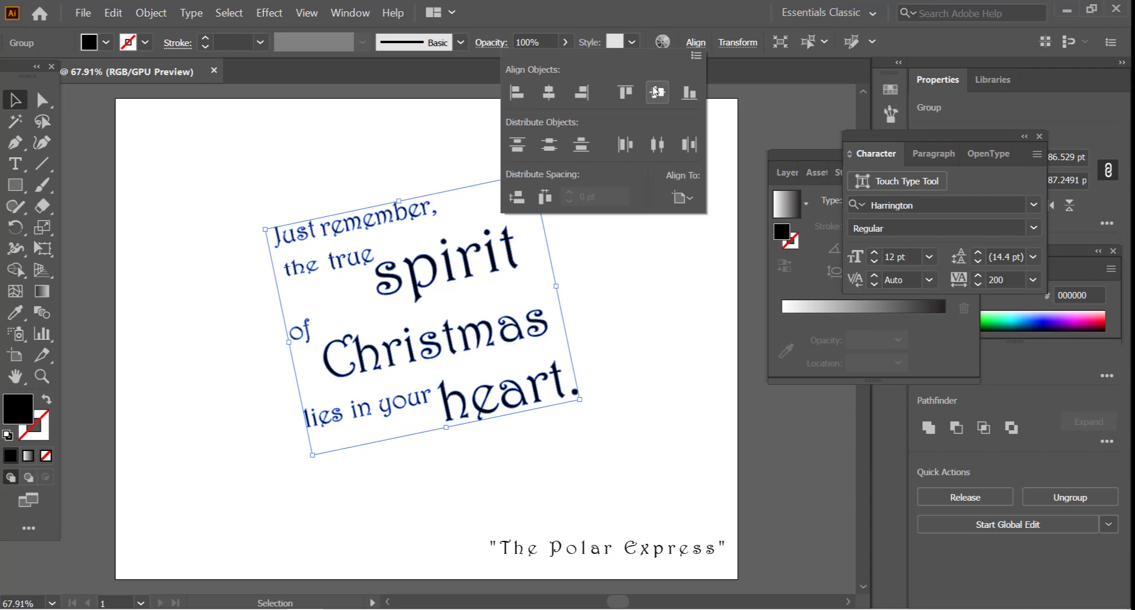
{"action": "left_click", "coordinate": [655, 91]}
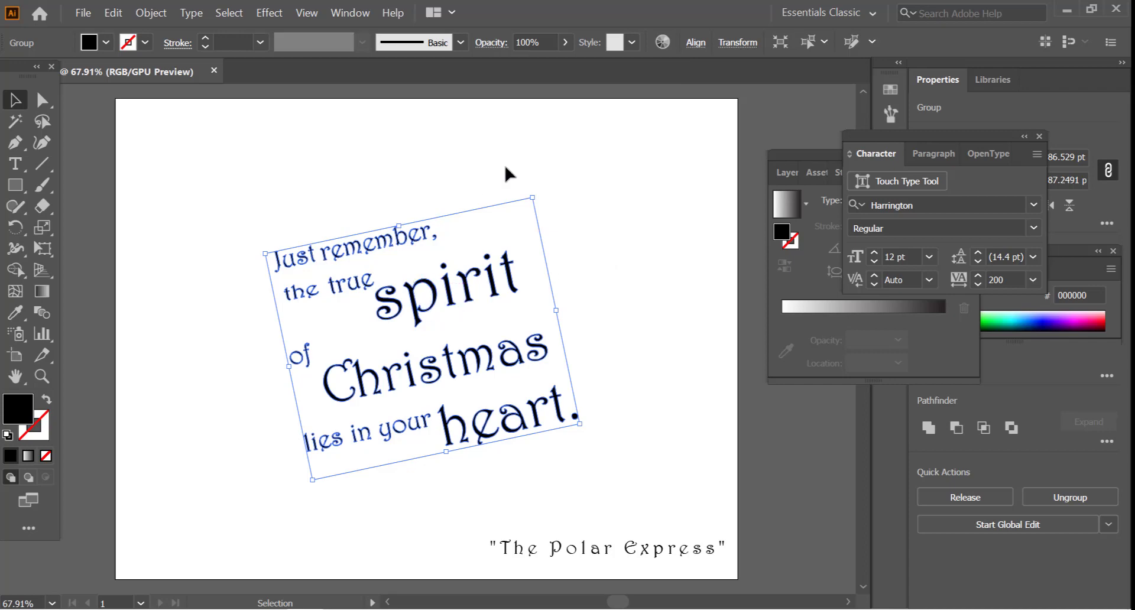
- Move the quote group straight up into the upper part of the artboard and deselect it
{"action": "left_click_drag", "start_coordinate": [420, 299], "coordinate": [417, 233]}
{"action": "key", "text": "shift"}
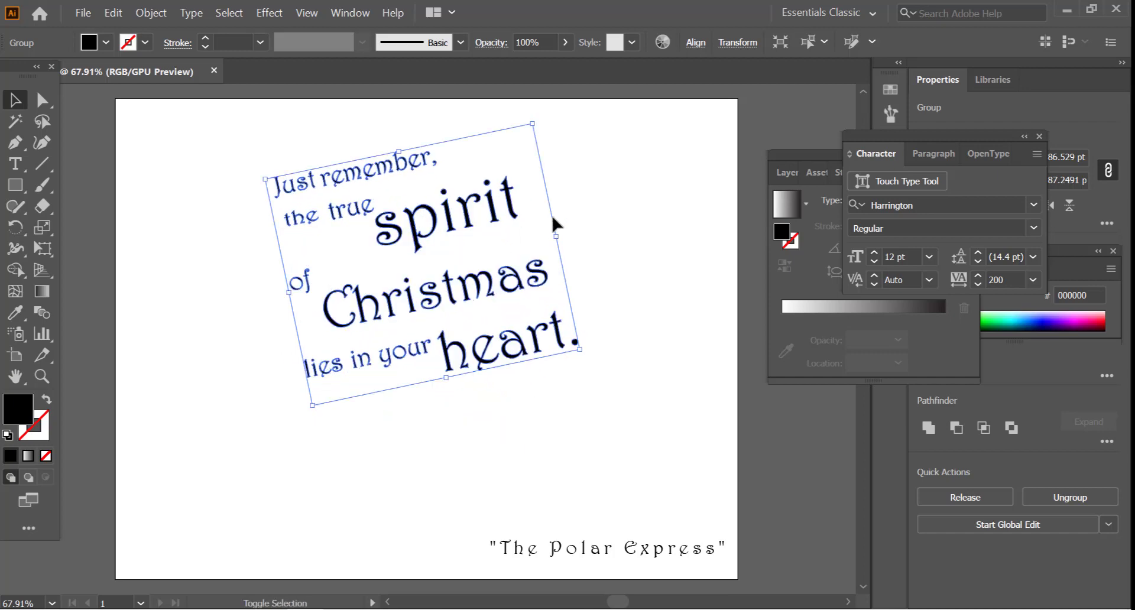
{"action": "left_click", "coordinate": [591, 284]}
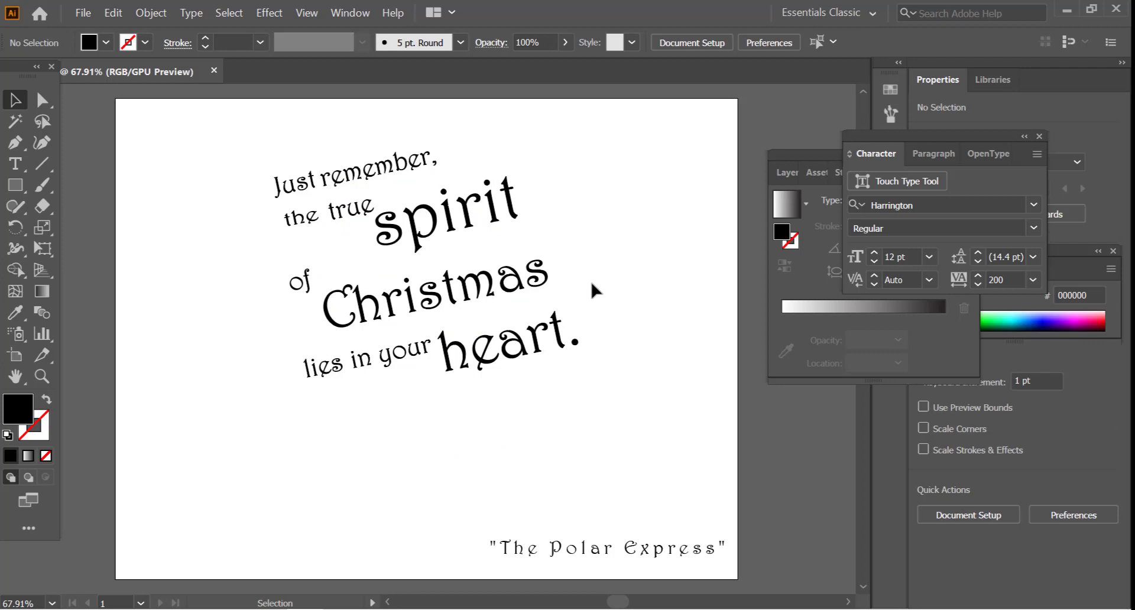
- Draw a rectangle that covers the whole artboard from corner to corner
{"action": "left_click", "coordinate": [16, 186]}
{"action": "left_click", "coordinate": [16, 186]}
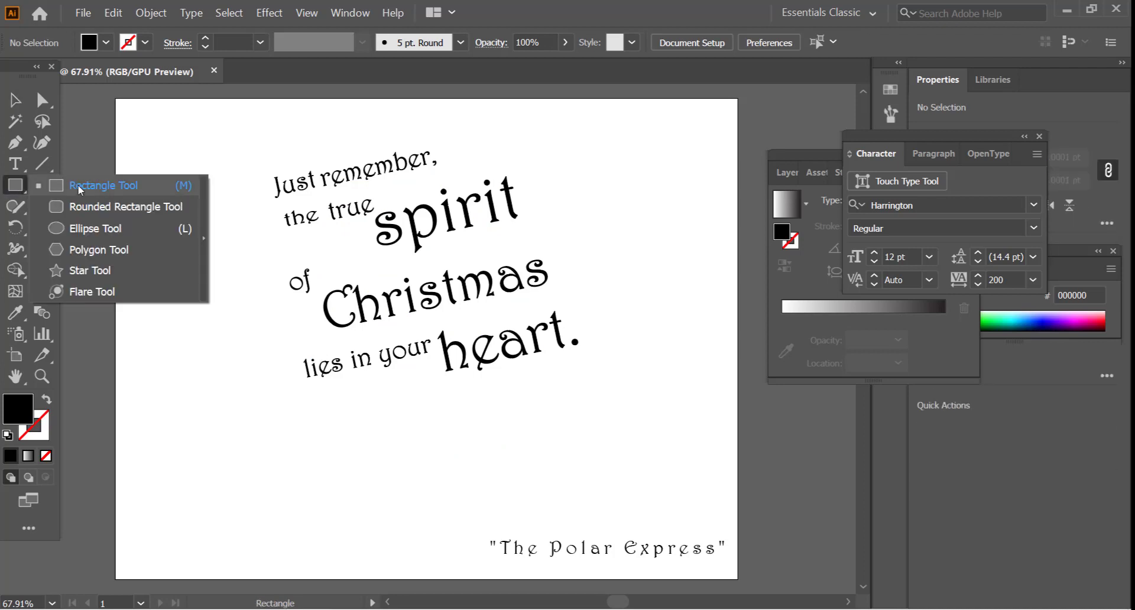
{"action": "left_click", "coordinate": [69, 185]}
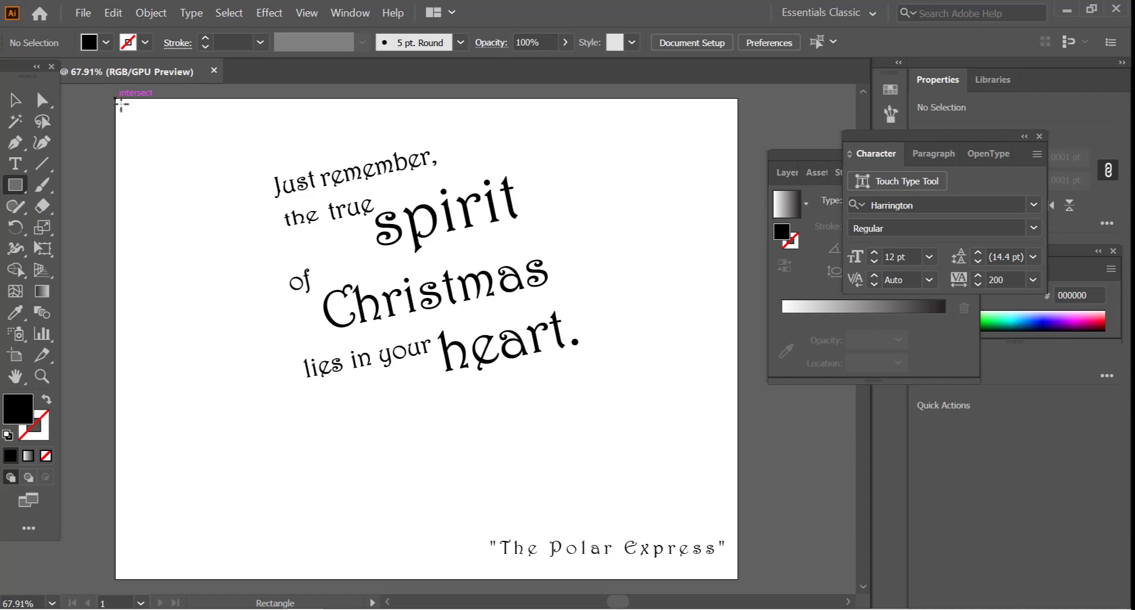
{"action": "left_click_drag", "start_coordinate": [120, 103], "coordinate": [737, 579]}
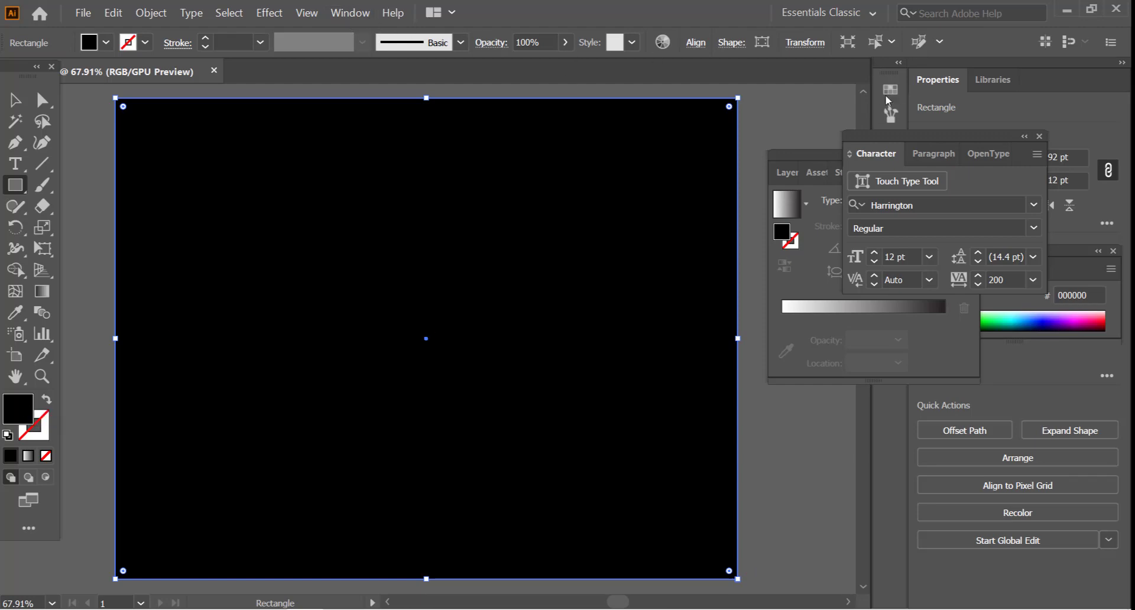
- Fill the artboard-sized rectangle with the yellow-green swatch d7df23
{"action": "left_click", "coordinate": [354, 13]}
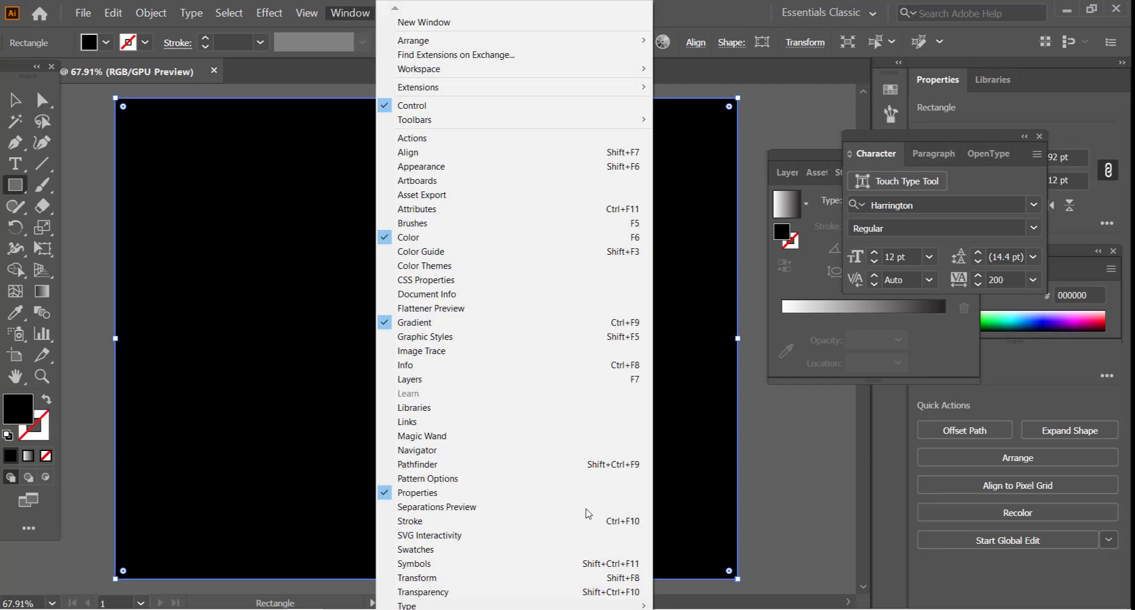
{"action": "left_click", "coordinate": [547, 550]}
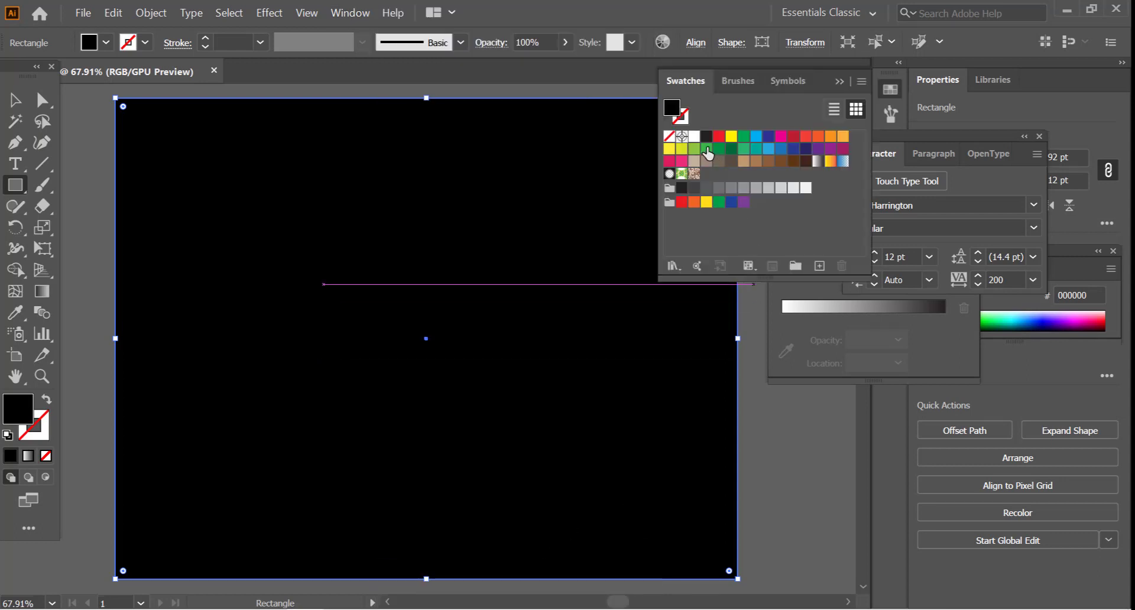
{"action": "left_click", "coordinate": [682, 149]}
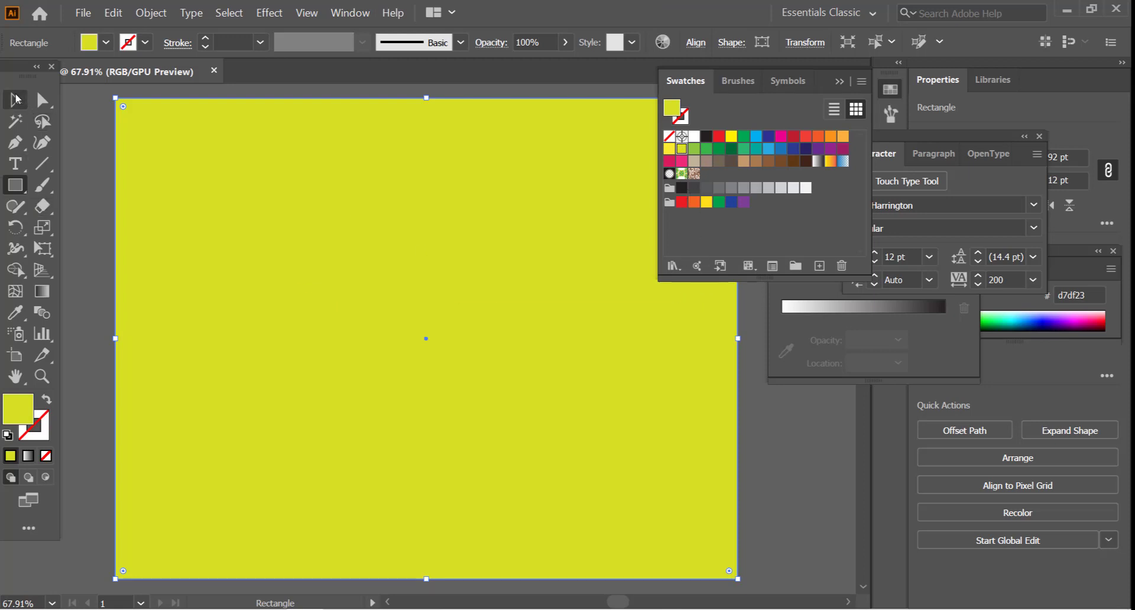
{"action": "left_click", "coordinate": [16, 99]}
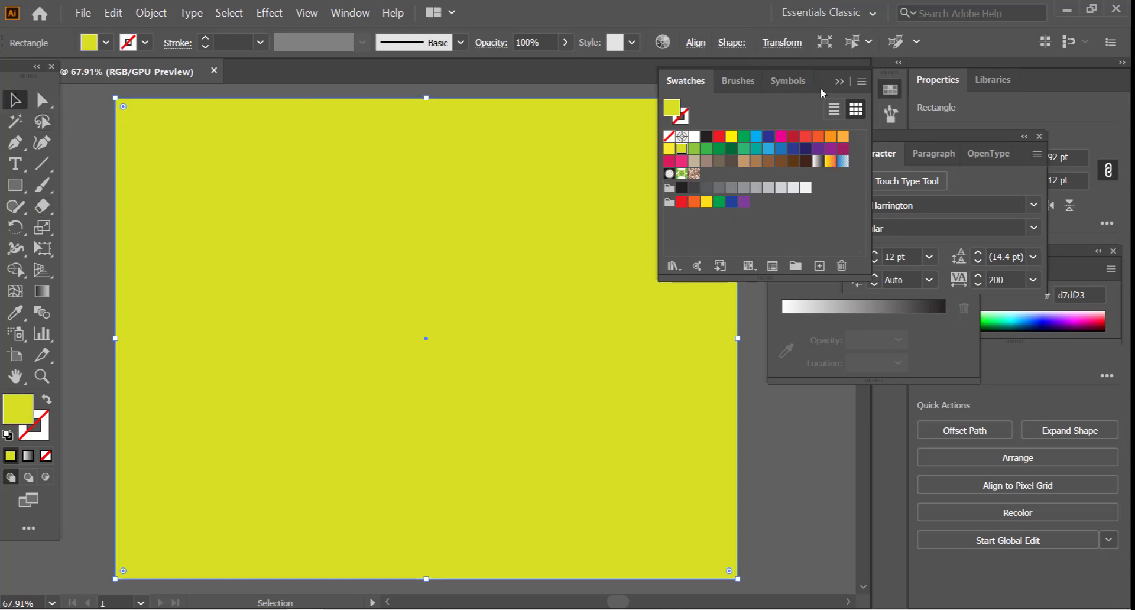
- Apply a linear gradient to the rectangle with two yellow-green stops, at about 24.5% and 48.4%, between its white and black ends
{"action": "left_click", "coordinate": [862, 82]}
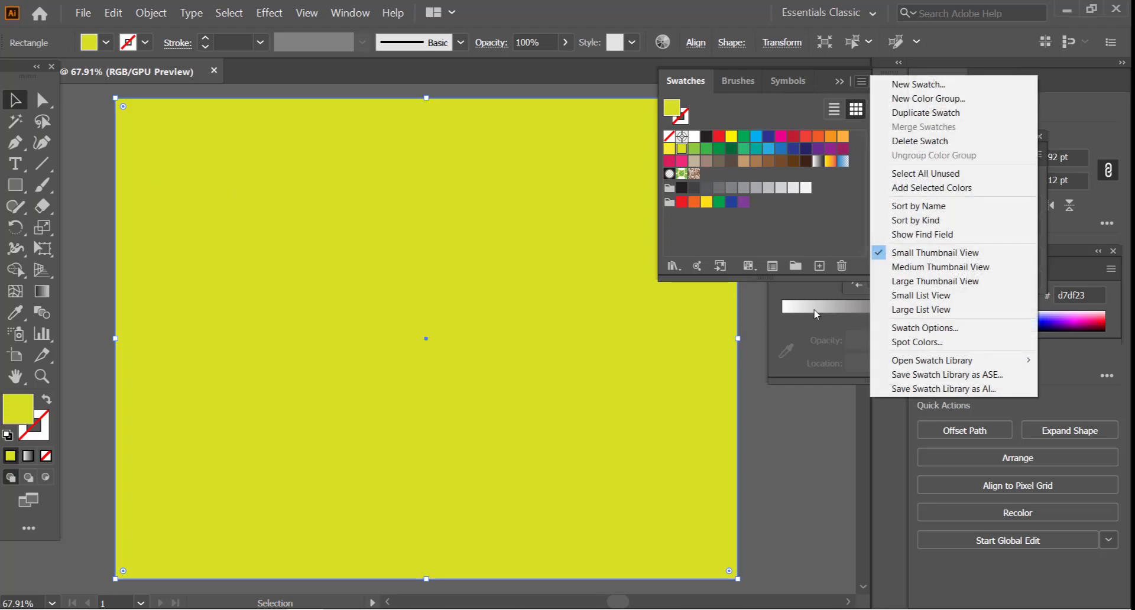
{"action": "left_click", "coordinate": [808, 347]}
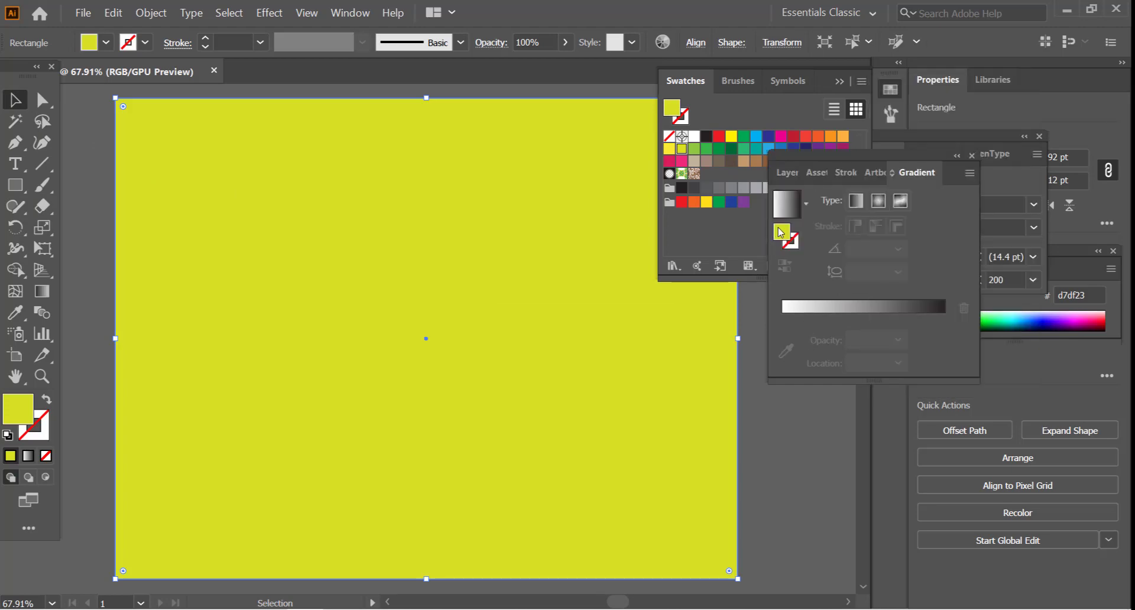
{"action": "left_click", "coordinate": [821, 325]}
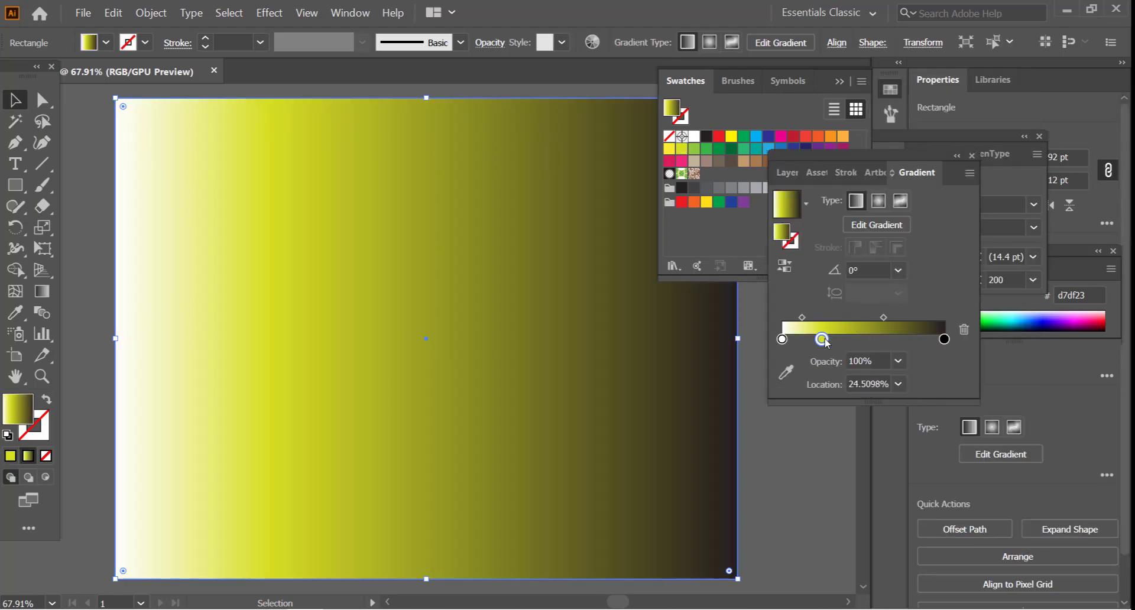
{"action": "left_click", "coordinate": [852, 339]}
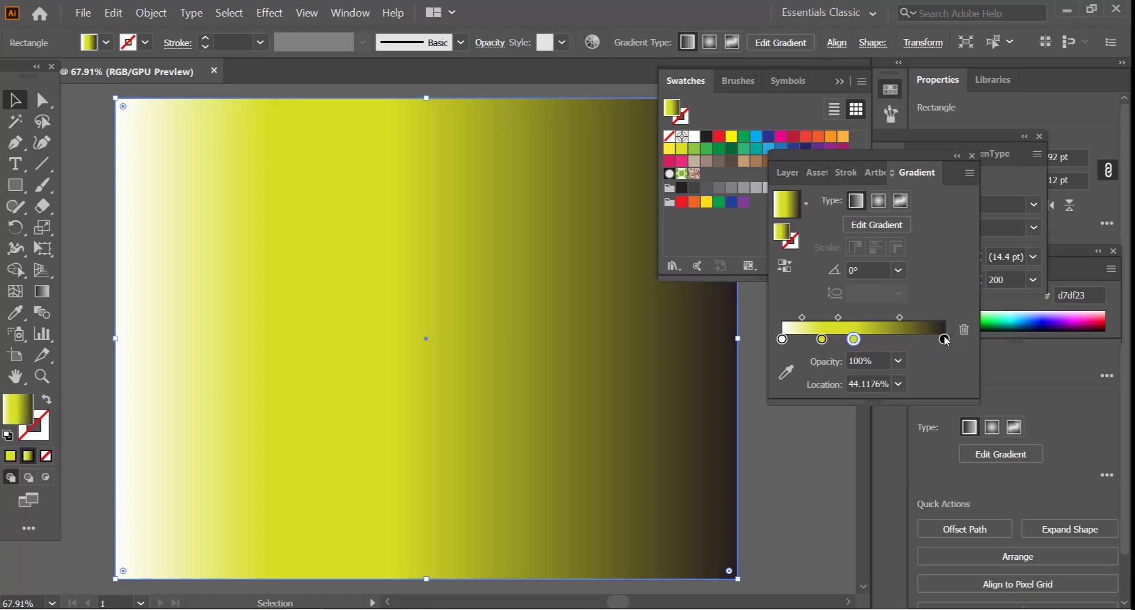
{"action": "left_click", "coordinate": [963, 329]}
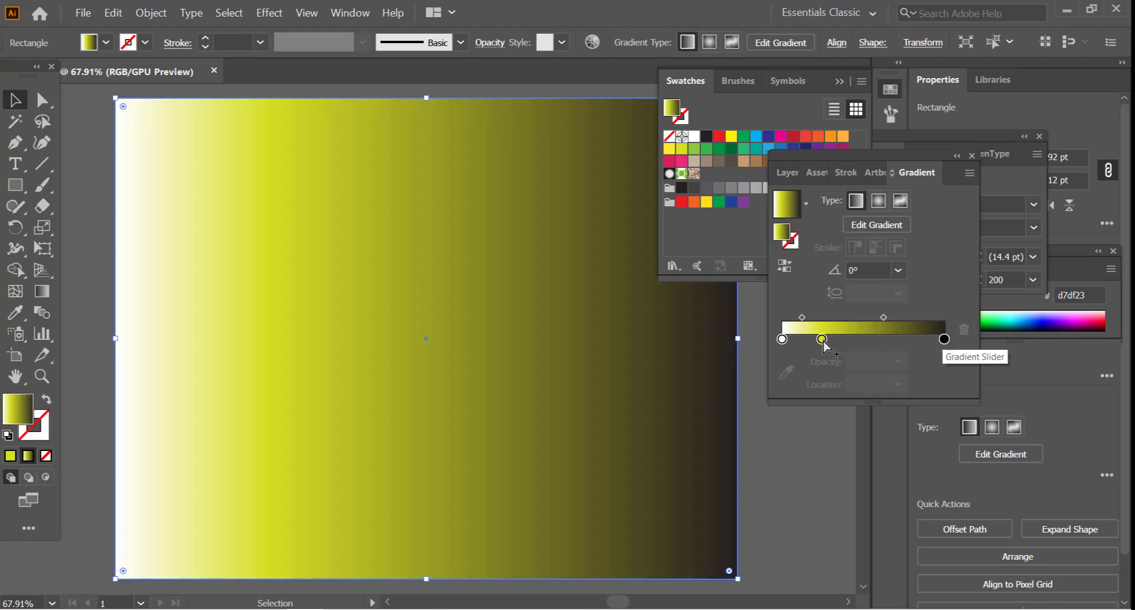
{"action": "left_click_drag", "start_coordinate": [834, 339], "coordinate": [860, 339]}
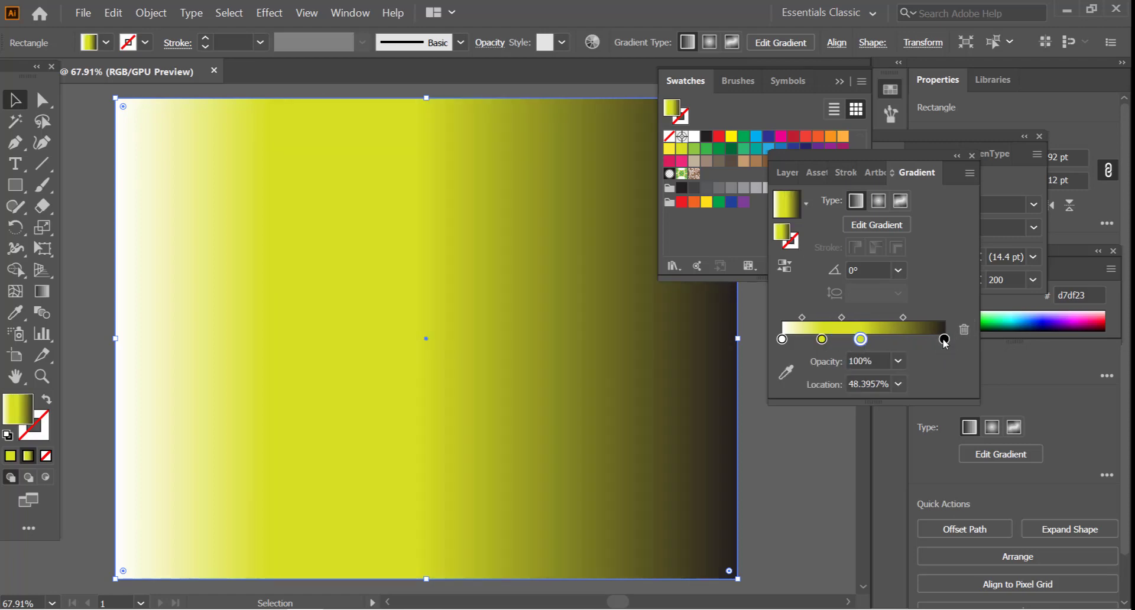
- Delete the black and white end stops from the rectangle's gradient
{"action": "left_click", "coordinate": [944, 339]}
{"action": "left_click", "coordinate": [964, 329]}
{"action": "left_click", "coordinate": [782, 339]}
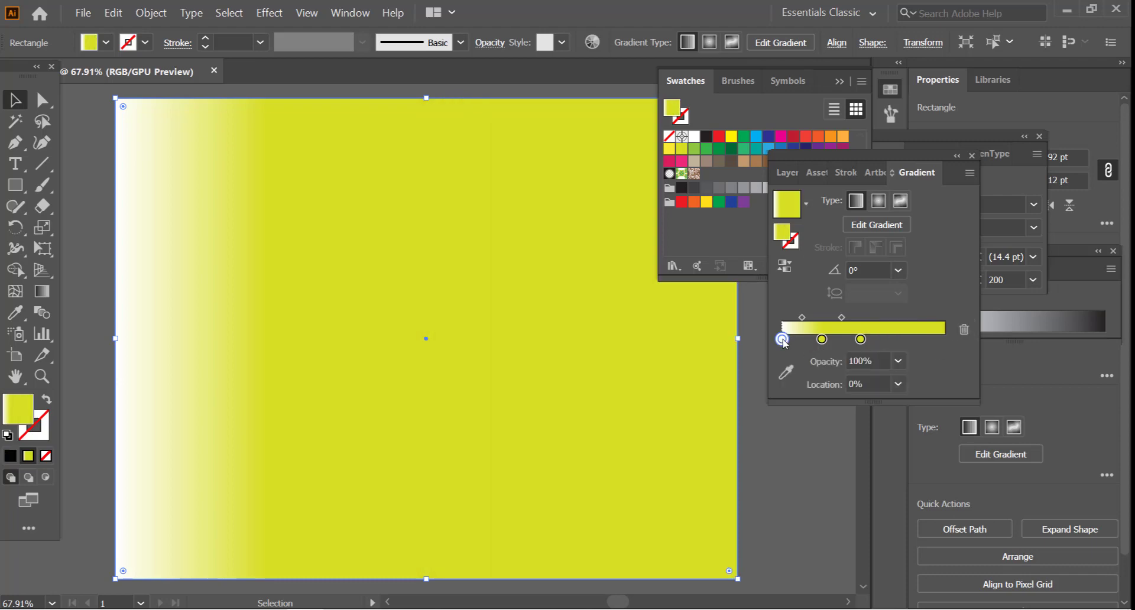
{"action": "left_click", "coordinate": [963, 329]}
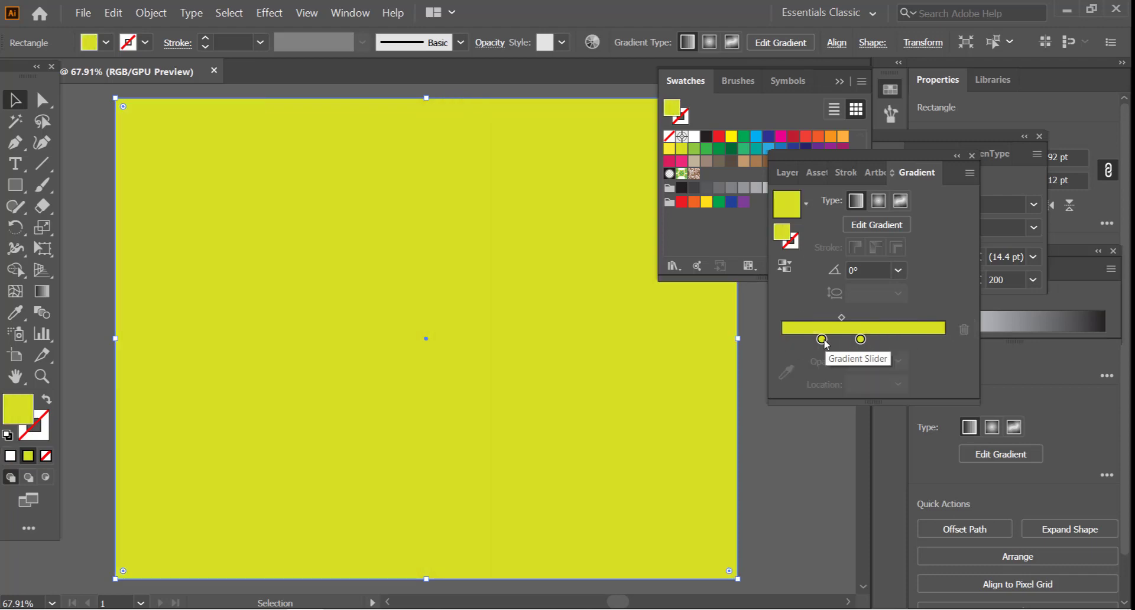
- Move the two yellow-green stops to opposite ends of the gradient and place a duplicate stop near the middle, at about 46.7%
{"action": "left_click_drag", "start_coordinate": [821, 339], "coordinate": [782, 339]}
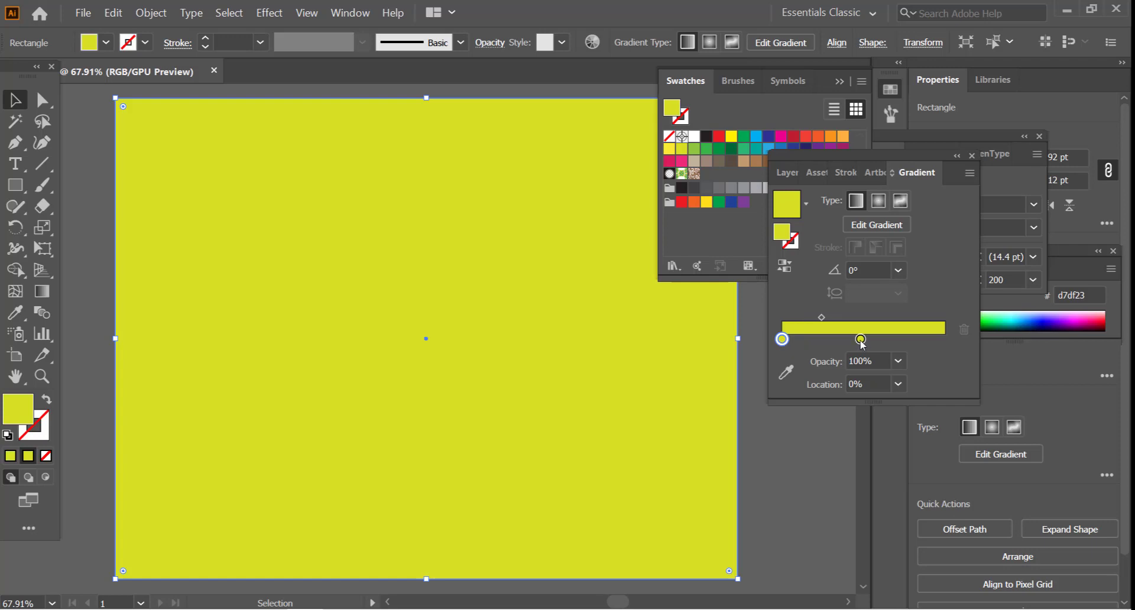
{"action": "left_click_drag", "start_coordinate": [860, 340], "coordinate": [944, 341]}
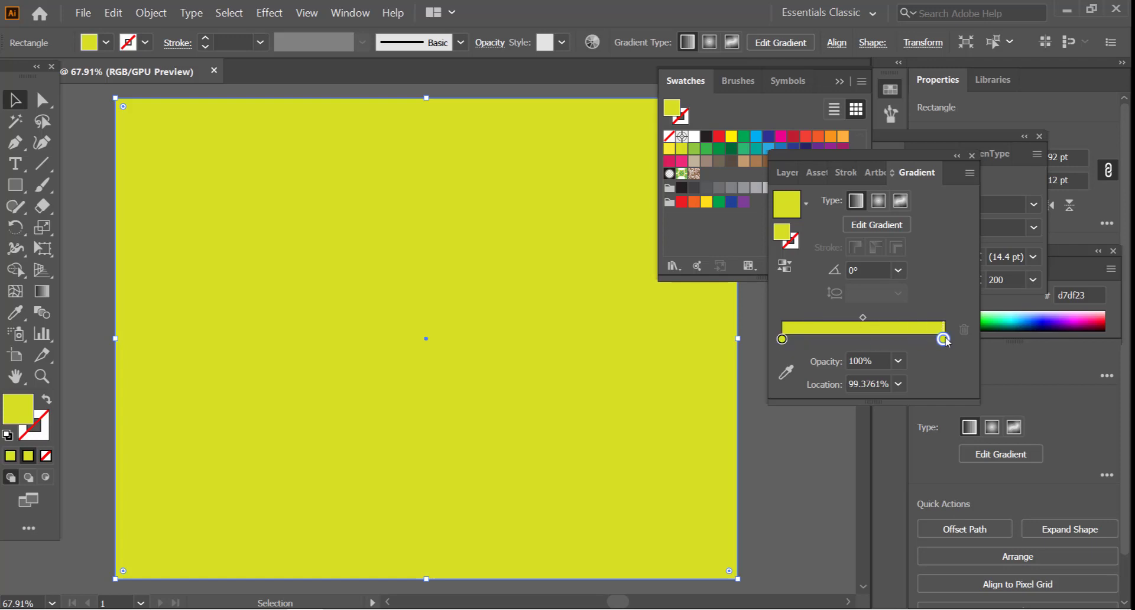
{"action": "left_click", "coordinate": [782, 339]}
{"action": "left_click_drag", "start_coordinate": [785, 344], "coordinate": [863, 350]}
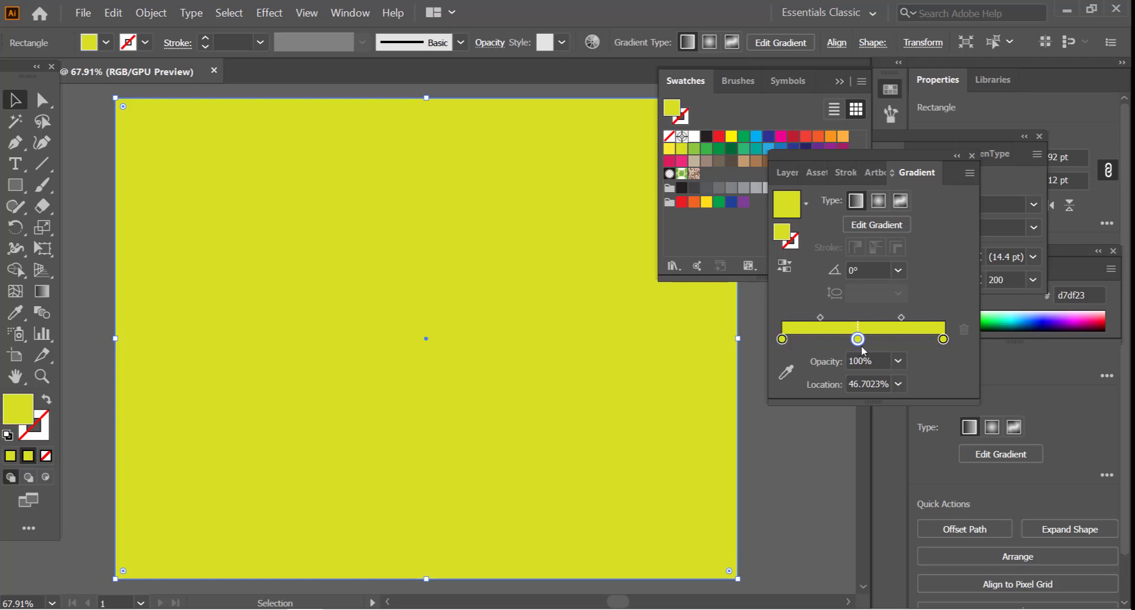
- Switch the first gradient stop's colour to HSB and set its saturation to 90.13% and brightness to 74.9%
{"action": "left_click", "coordinate": [781, 339]}
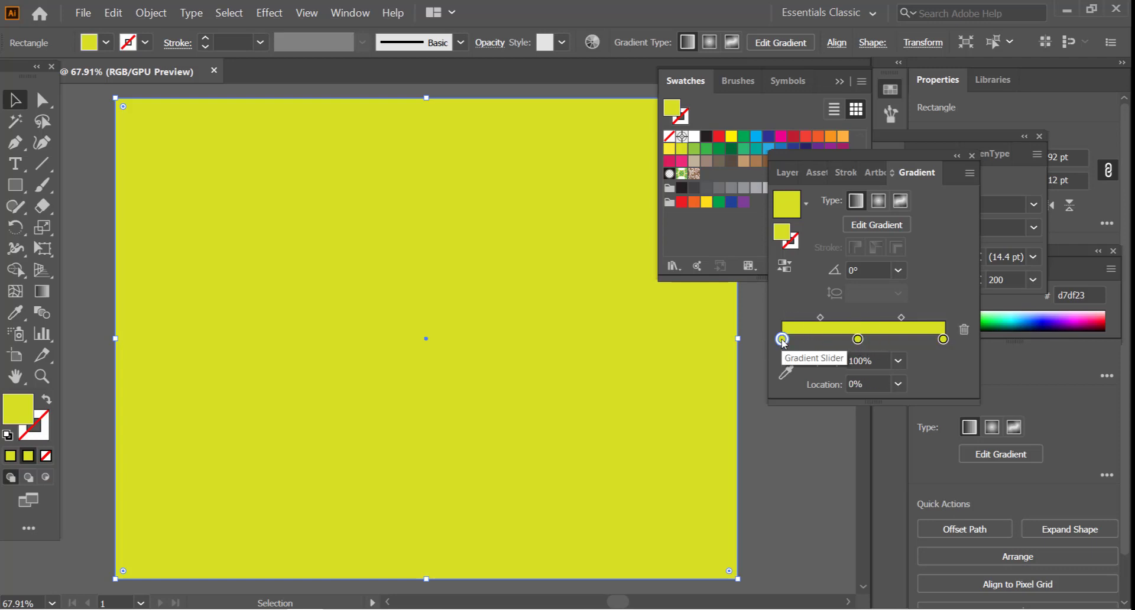
{"action": "double_click", "coordinate": [782, 339]}
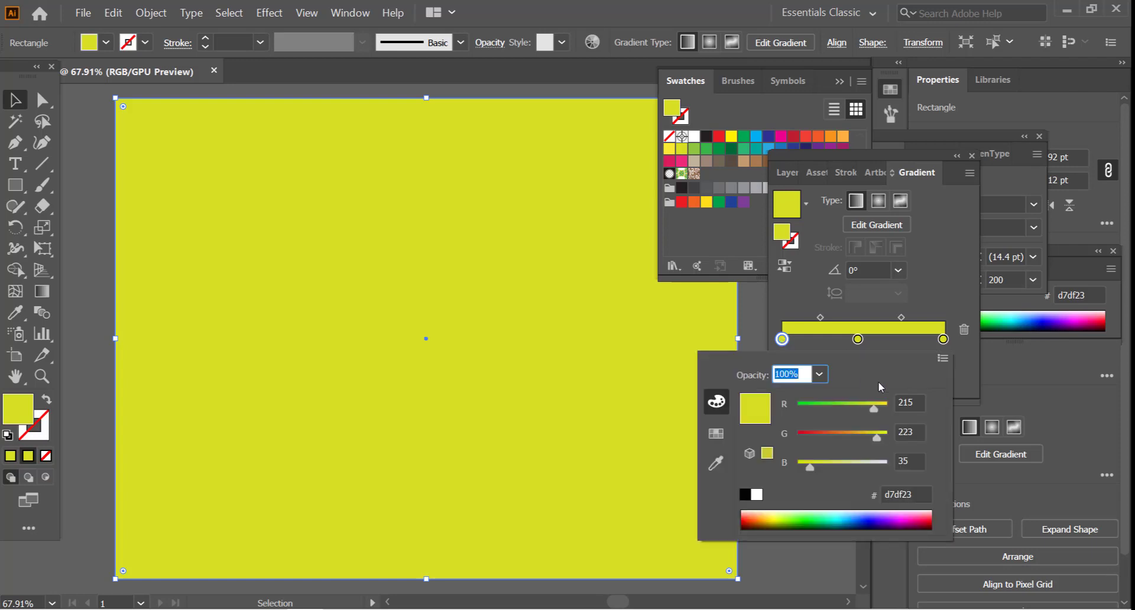
{"action": "left_click", "coordinate": [942, 358]}
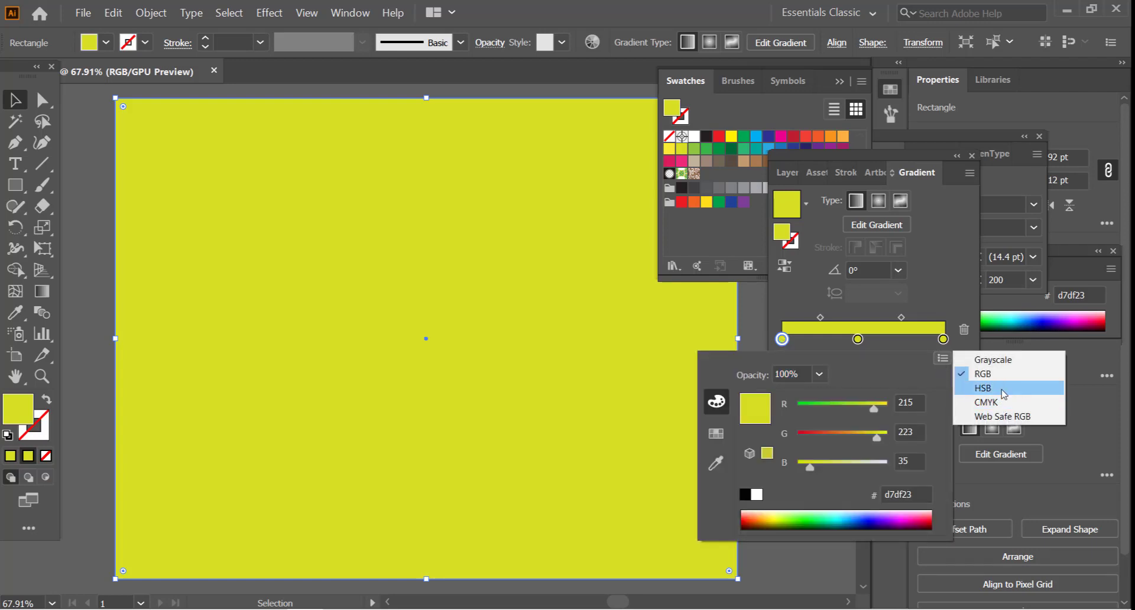
{"action": "left_click", "coordinate": [992, 385]}
{"action": "left_click", "coordinate": [911, 431]}
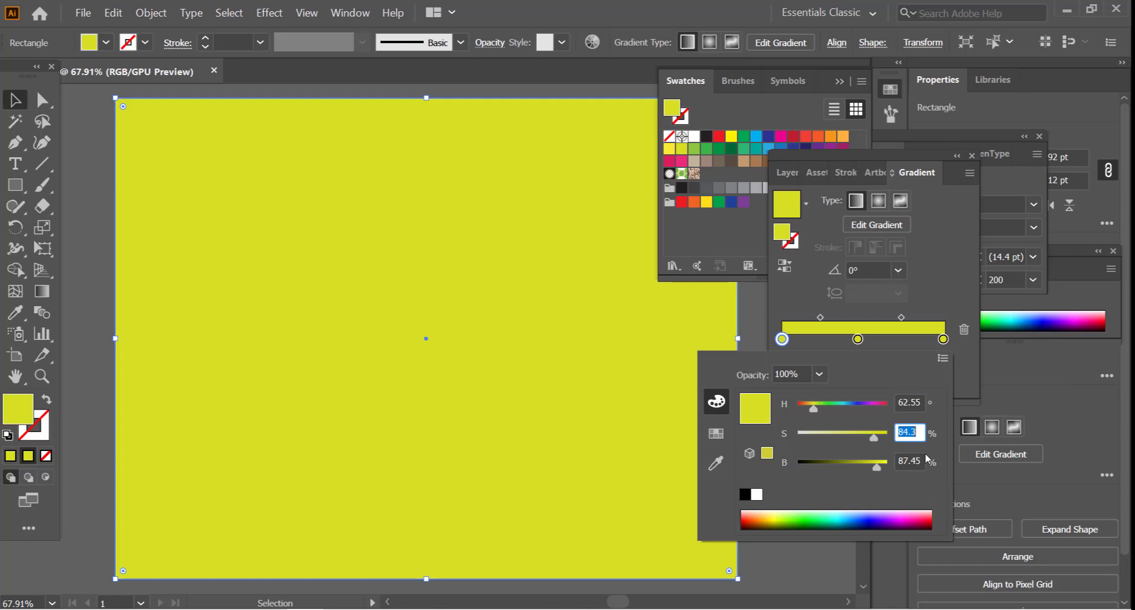
{"action": "type", "text": "90.13"}
{"action": "key", "text": "Tab"}
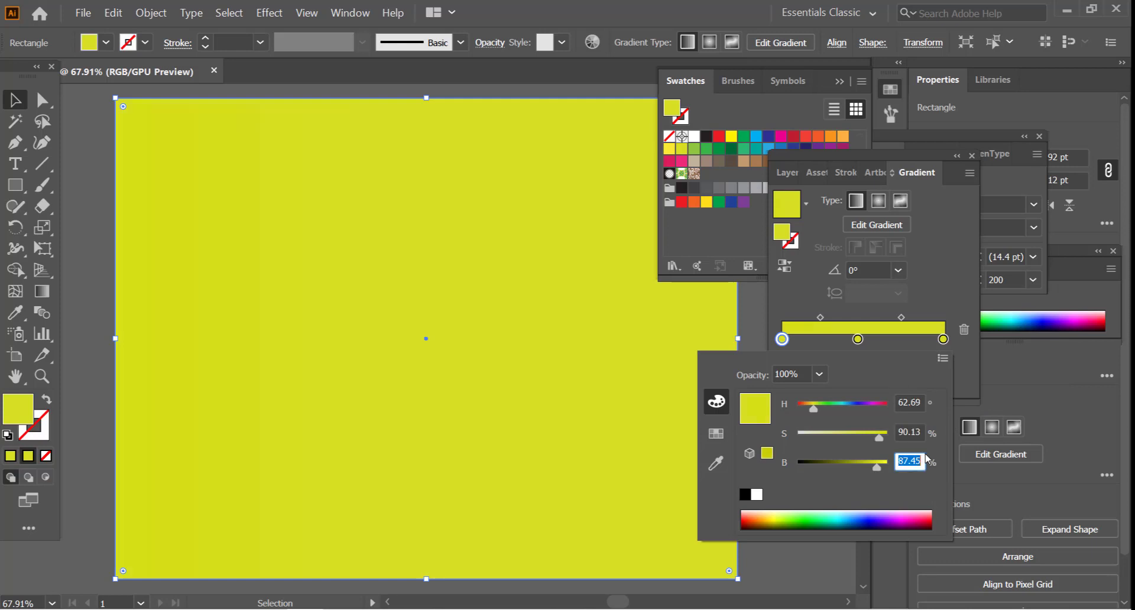
{"action": "type", "text": "74.9"}
{"action": "key", "text": "Tab"}
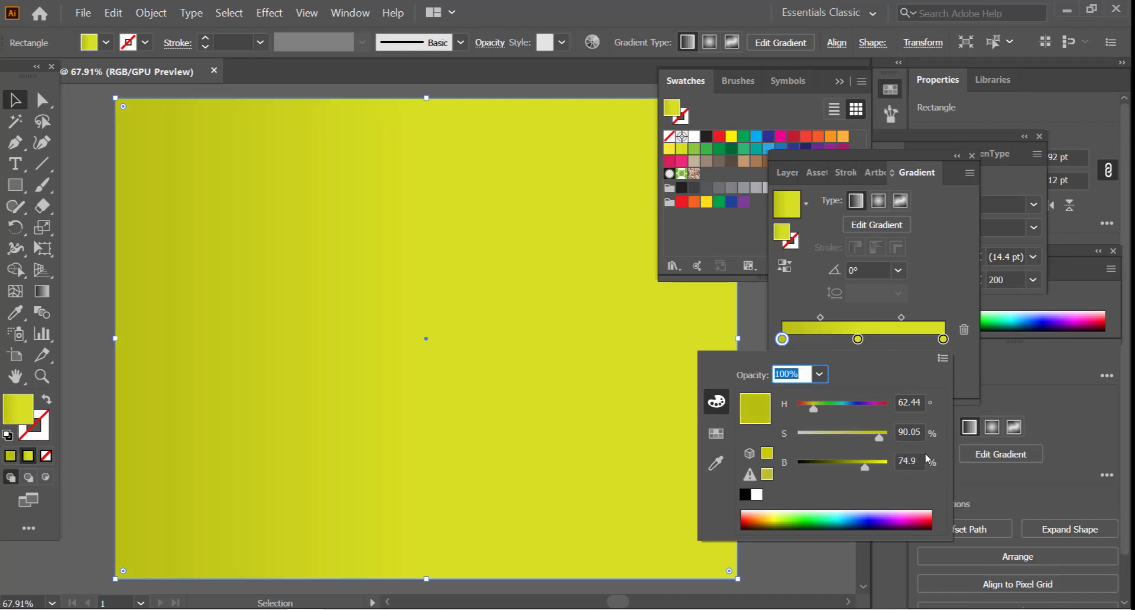
{"action": "key", "text": "Return"}
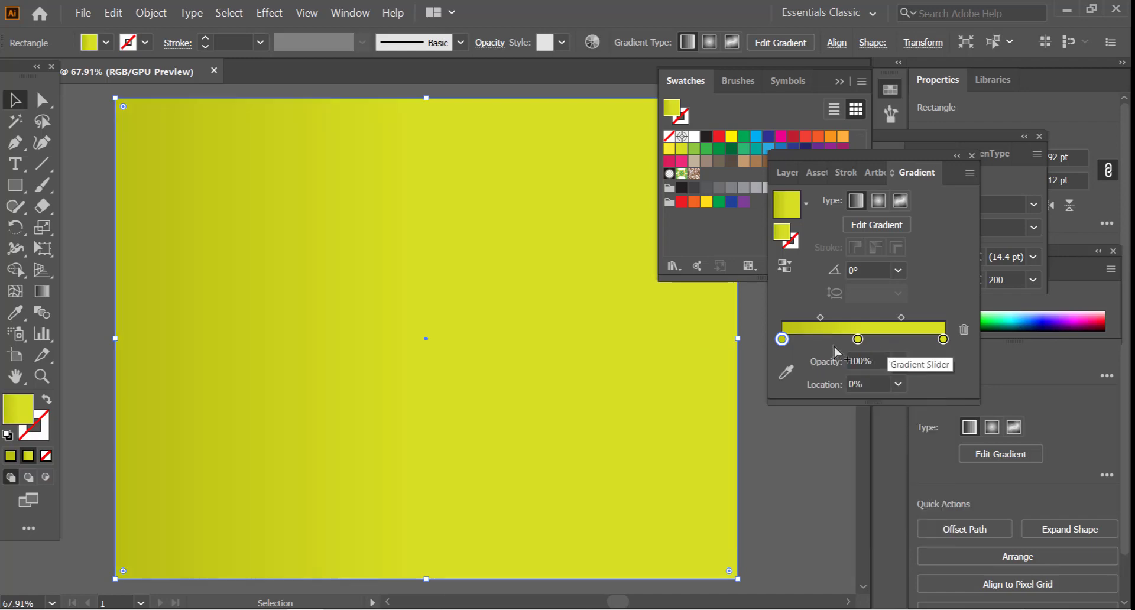
- Replace the gradient's last stop with a copy of the darker first stop, placed at 100%
{"action": "left_click_drag", "start_coordinate": [786, 341], "coordinate": [919, 344]}
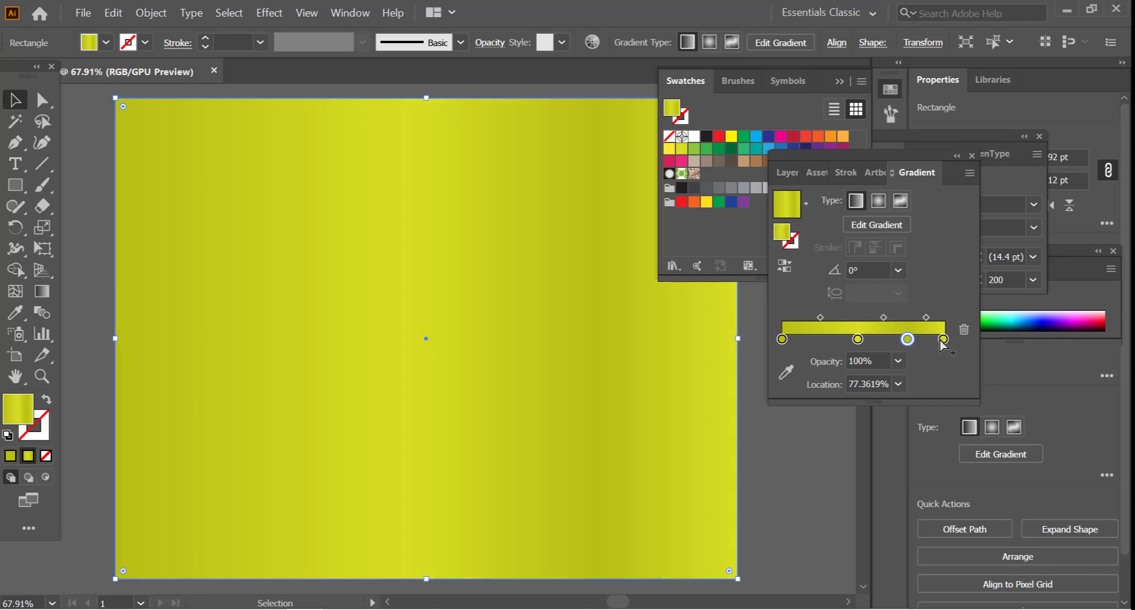
{"action": "left_click", "coordinate": [943, 339]}
{"action": "left_click", "coordinate": [963, 330]}
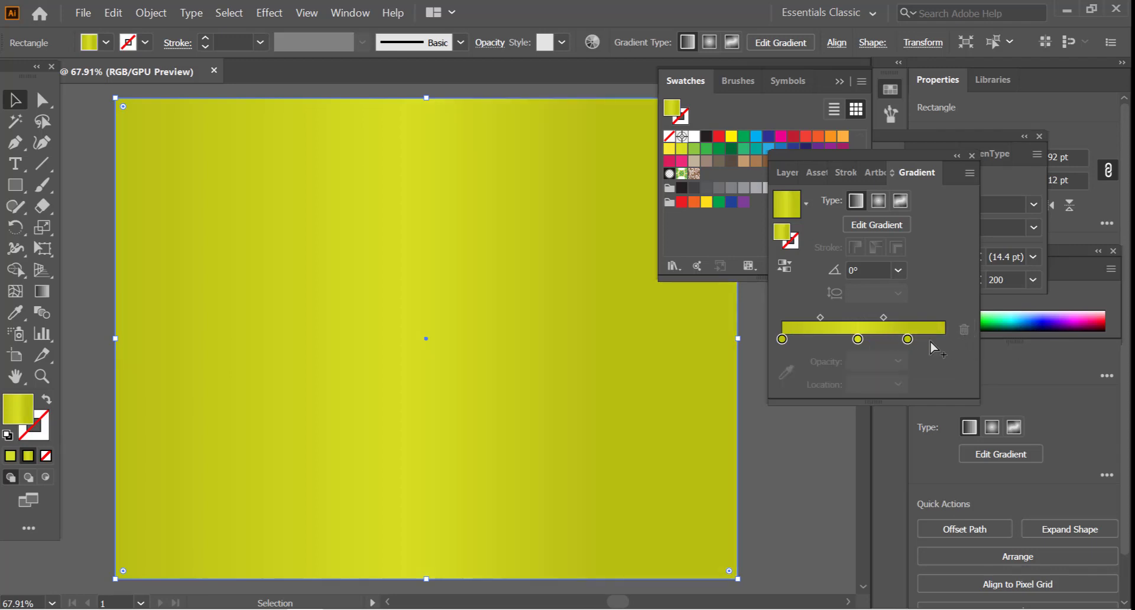
{"action": "left_click_drag", "start_coordinate": [908, 341], "coordinate": [946, 342]}
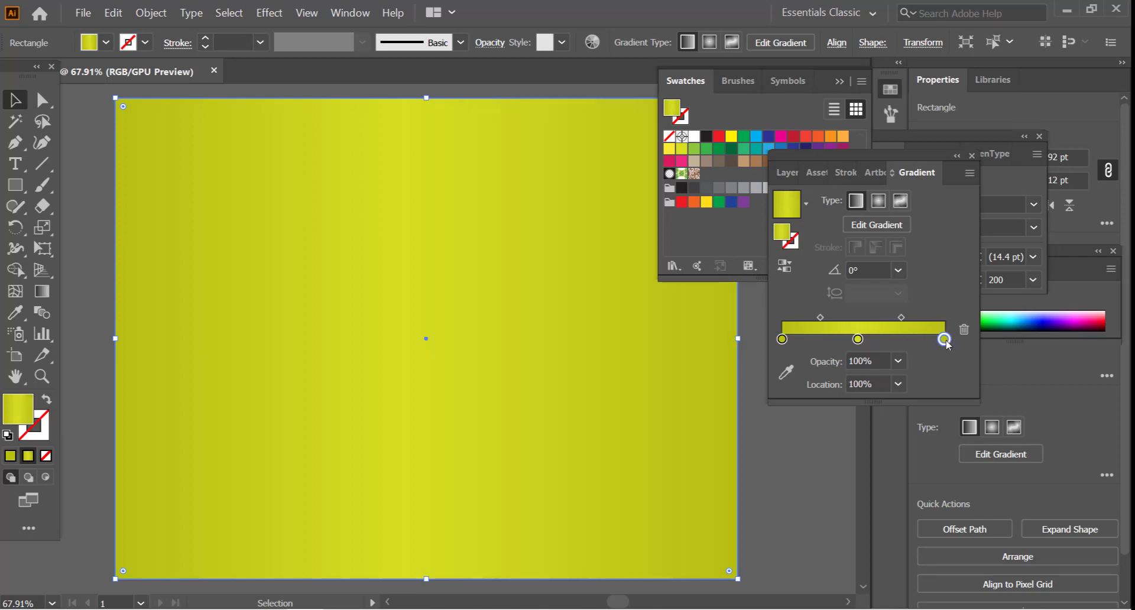
- Set the middle gradient stop's saturation to 70% and brightness to 98%
{"action": "left_click", "coordinate": [858, 339]}
{"action": "double_click", "coordinate": [857, 339]}
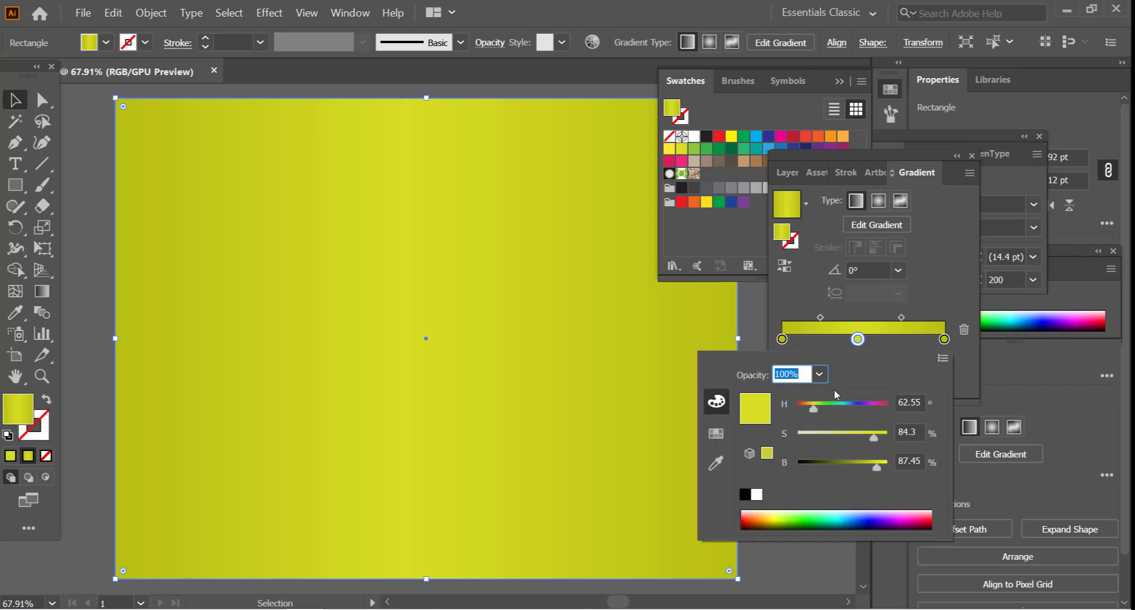
{"action": "left_click", "coordinate": [916, 431]}
{"action": "type", "text": "7"}
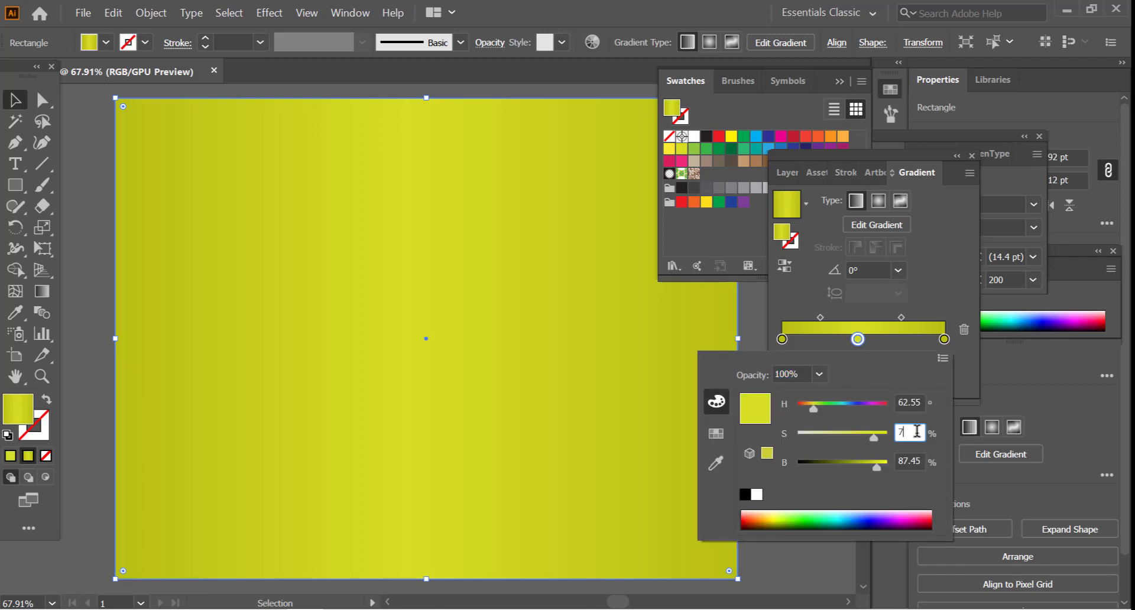
{"action": "type", "text": "0"}
{"action": "key", "text": "Tab"}
{"action": "type", "text": "98"}
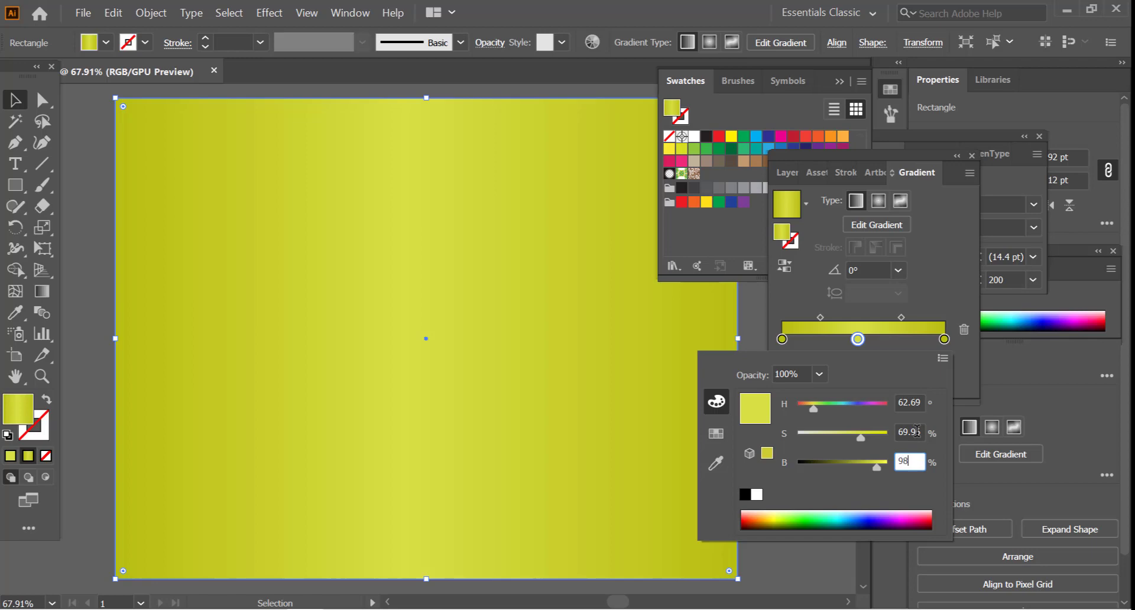
{"action": "key", "text": "Tab"}
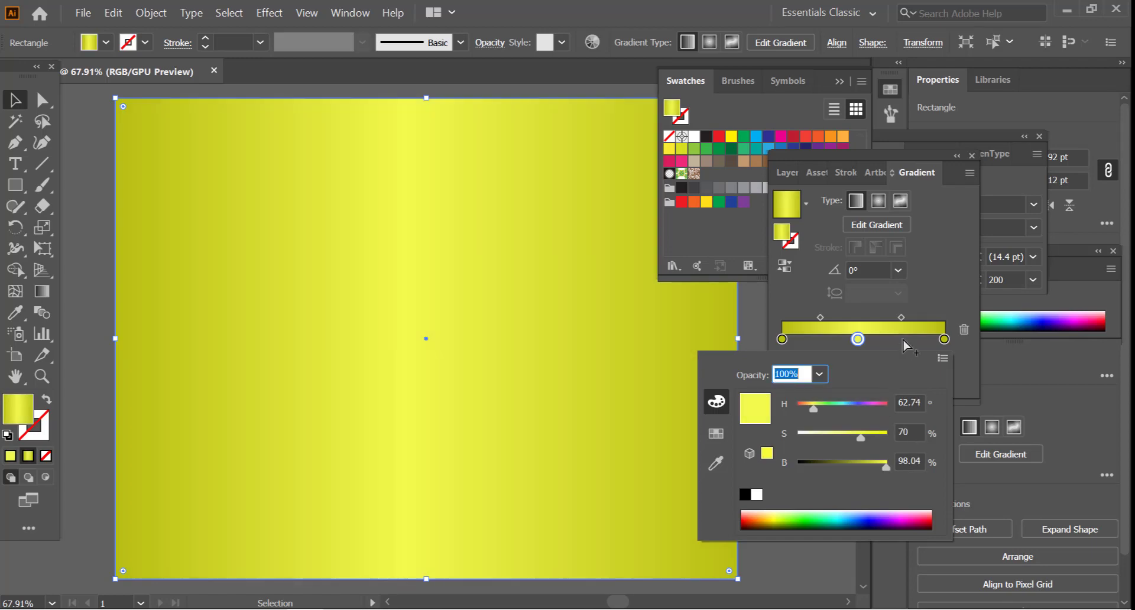
{"action": "left_click", "coordinate": [939, 280]}
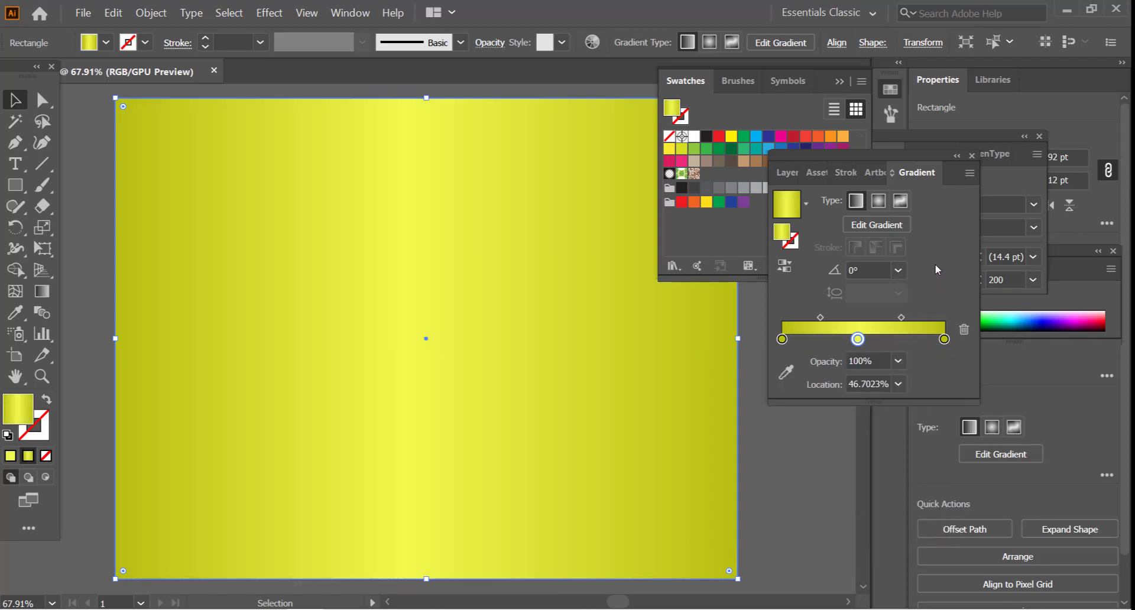
- Change the rectangle's gradient to radial and redraw it from the middle of the top edge down to the bottom edge, at about -89.8°
{"action": "left_click", "coordinate": [878, 202]}
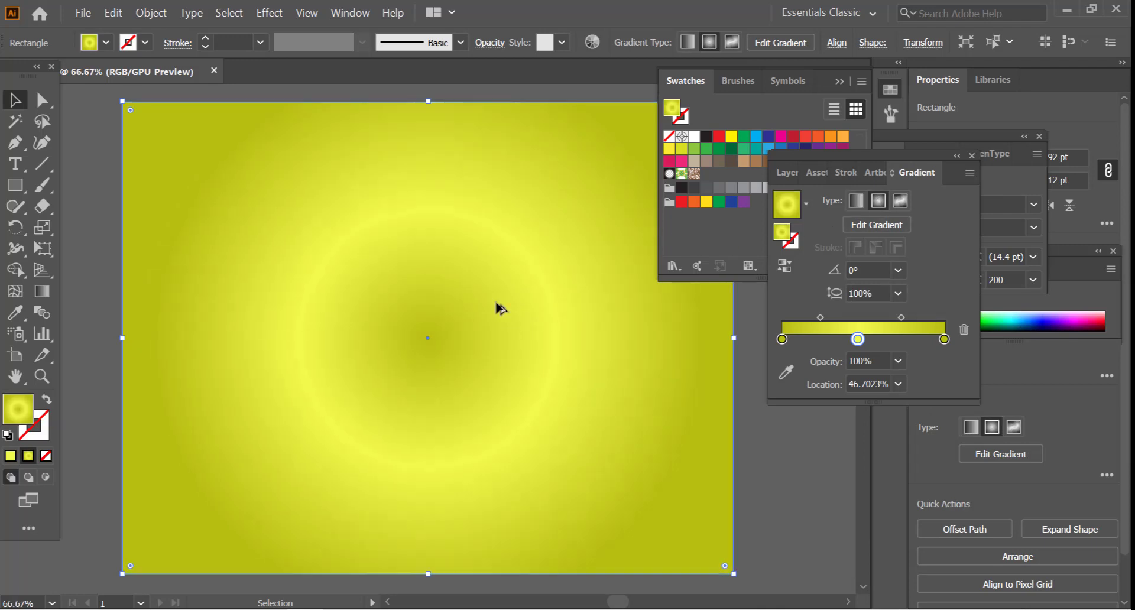
{"action": "scroll", "coordinate": [496, 303], "scroll_direction": "down", "scroll_amount": 2}
{"action": "scroll", "coordinate": [496, 302], "scroll_direction": "up", "scroll_amount": 1}
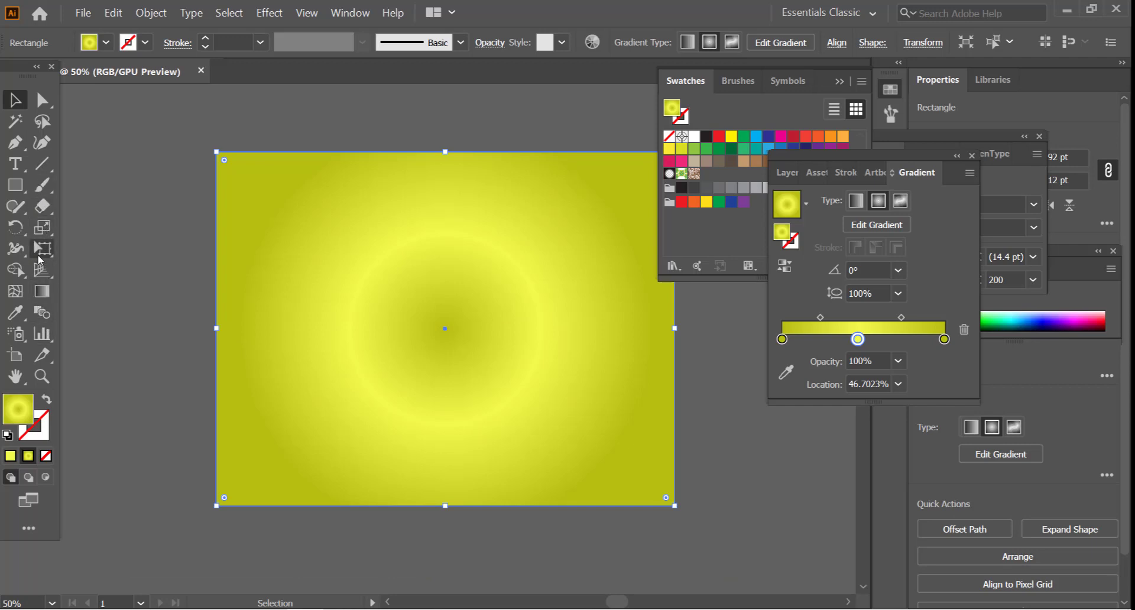
{"action": "left_click", "coordinate": [40, 291]}
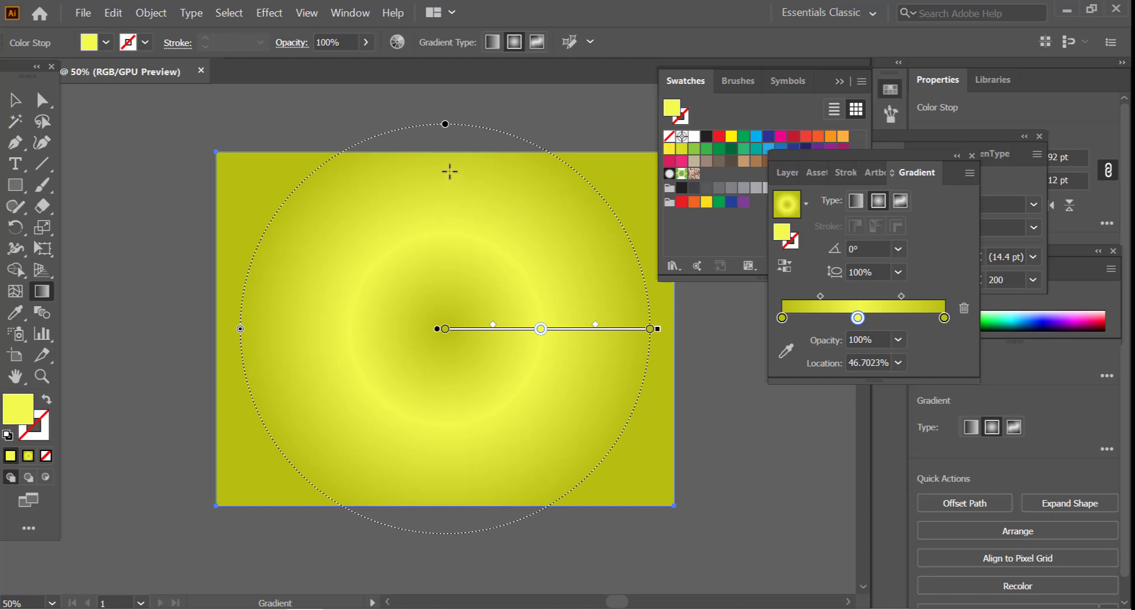
{"action": "mouse_move", "coordinate": [443, 158]}
{"action": "left_mouse_down"}
{"action": "mouse_move", "coordinate": [462, 505]}
{"action": "mouse_move", "coordinate": [445, 503]}
{"action": "left_mouse_up"}
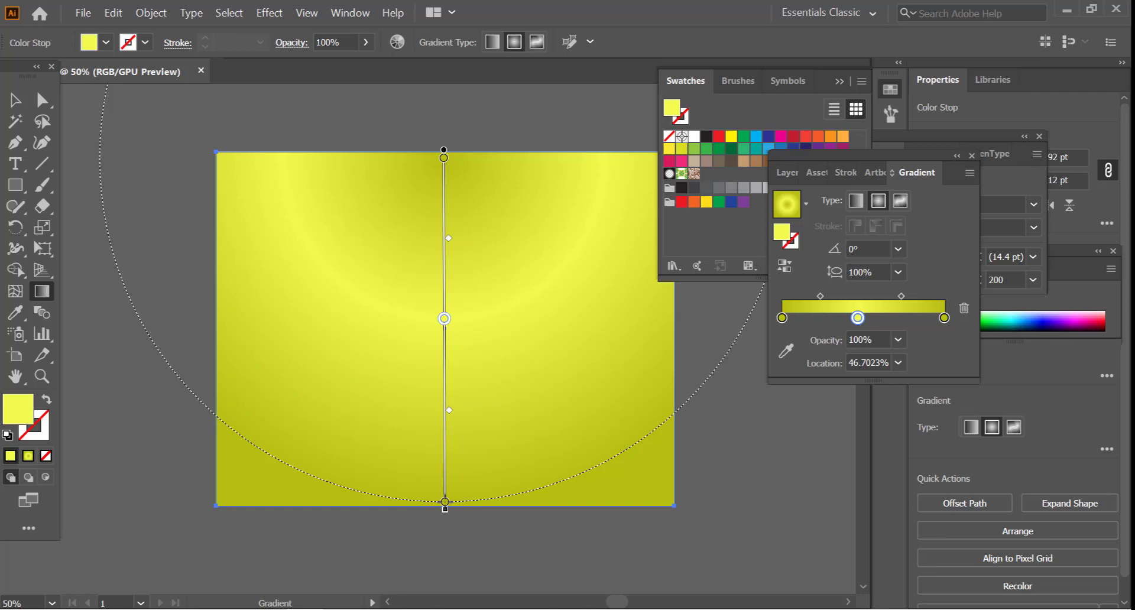
- Shrink the radial gradient's circle and move its centre down to the upper middle of the rectangle
{"action": "key", "text": "ctrl+minus"}
{"action": "key", "text": "space"}
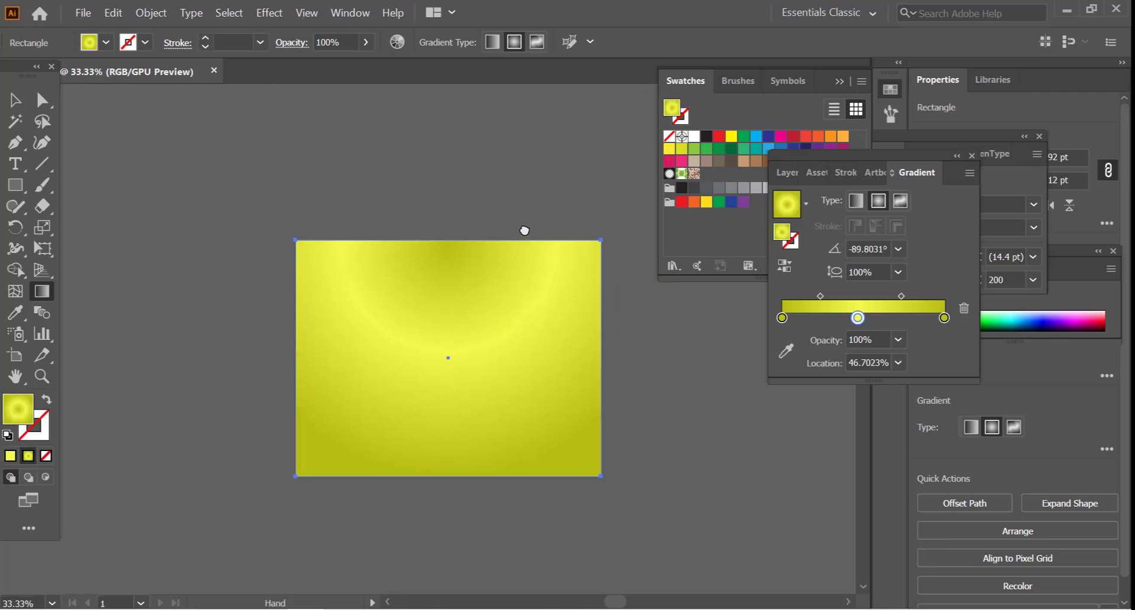
{"action": "left_click_drag", "start_coordinate": [525, 230], "coordinate": [515, 249]}
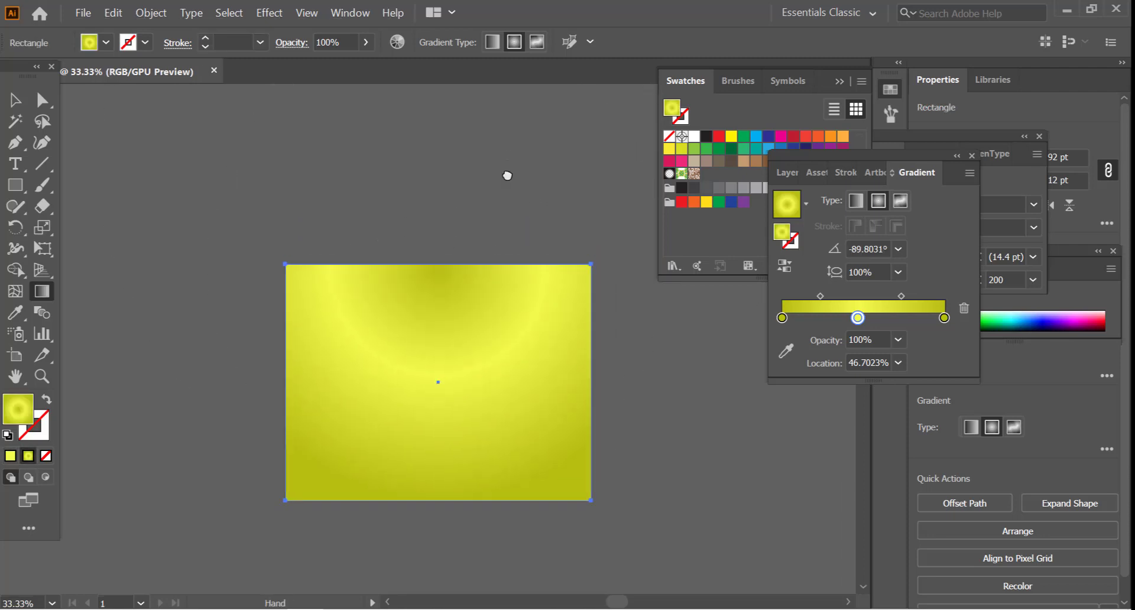
{"action": "key", "text": "ctrl+minus"}
{"action": "key", "text": "ctrl+minus"}
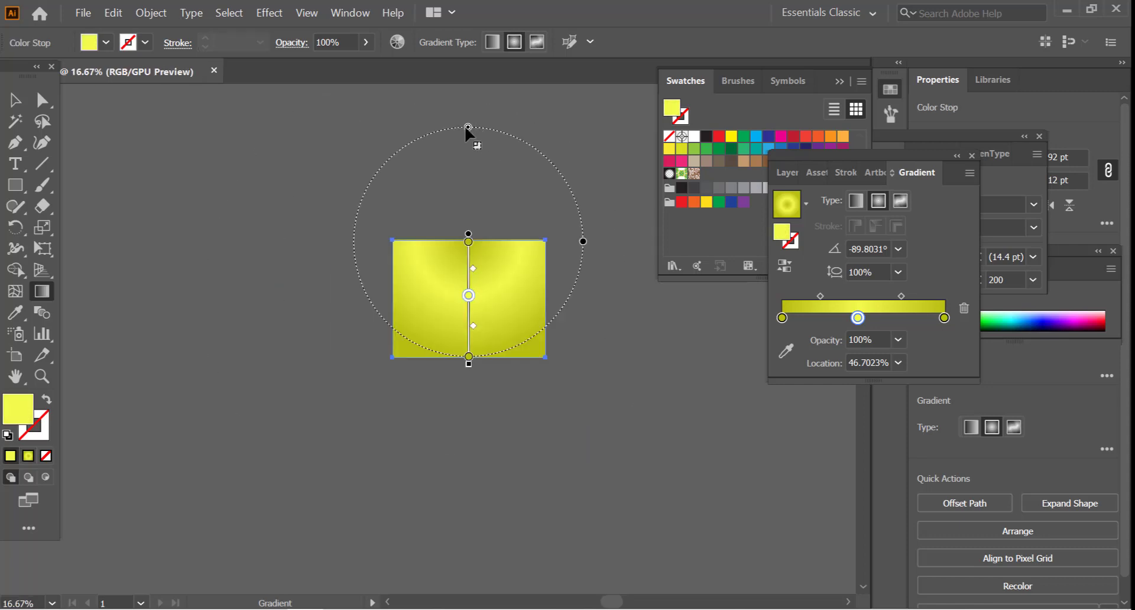
{"action": "left_click_drag", "start_coordinate": [466, 129], "coordinate": [468, 170]}
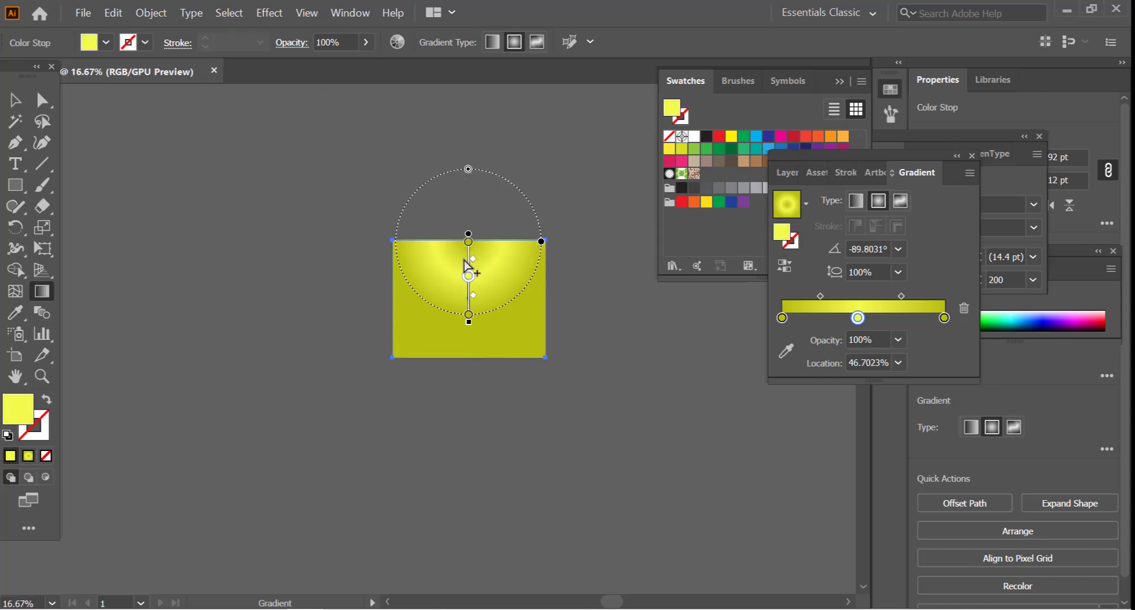
{"action": "left_click_drag", "start_coordinate": [468, 263], "coordinate": [467, 304]}
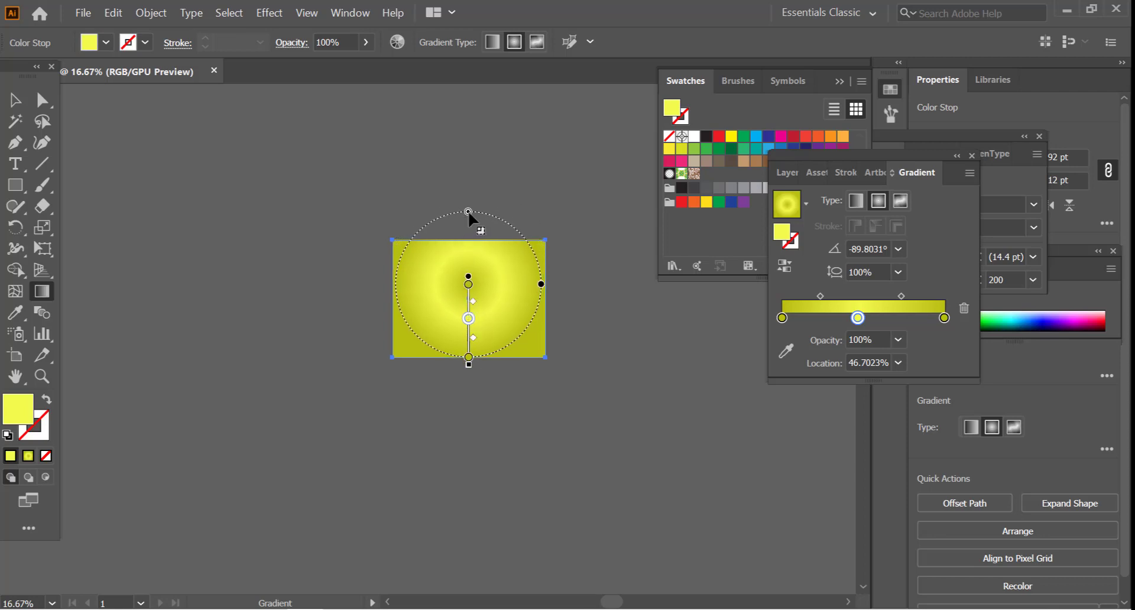
{"action": "left_click_drag", "start_coordinate": [468, 213], "coordinate": [468, 231]}
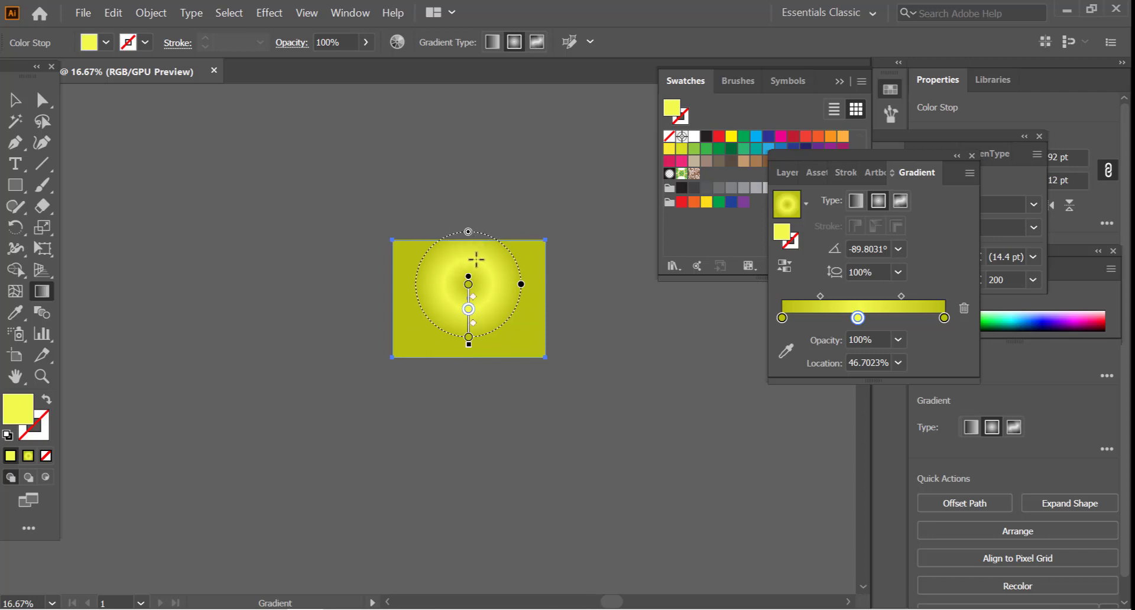
{"action": "left_click", "coordinate": [476, 259]}
{"action": "key", "text": "ctrl+z"}
{"action": "left_click_drag", "start_coordinate": [468, 232], "coordinate": [468, 236]}
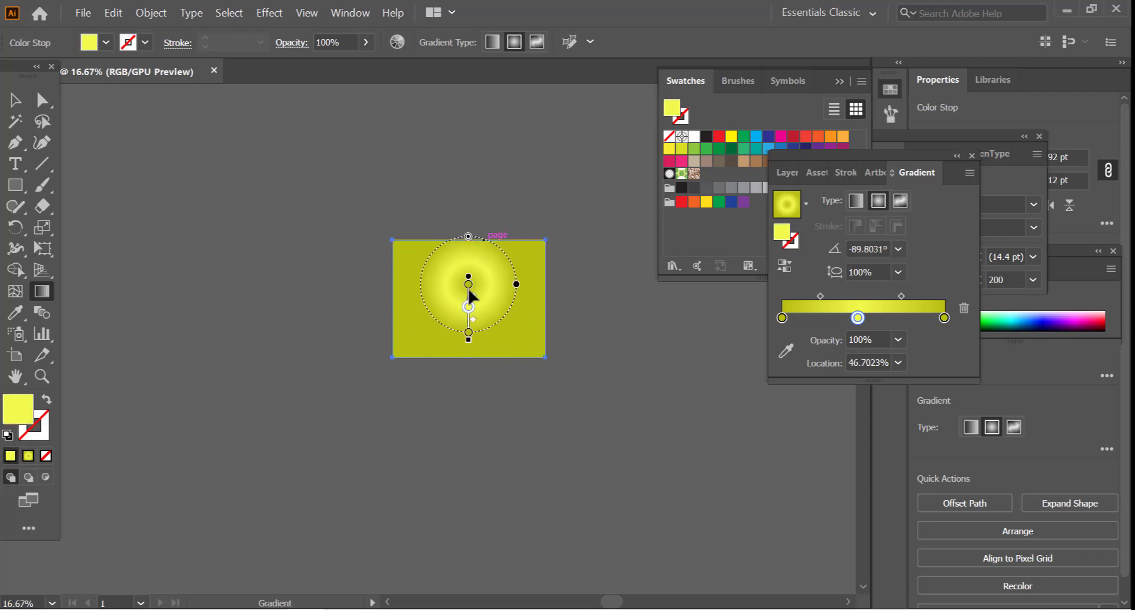
{"action": "scroll", "coordinate": [483, 284], "scroll_direction": "up", "scroll_amount": 3}
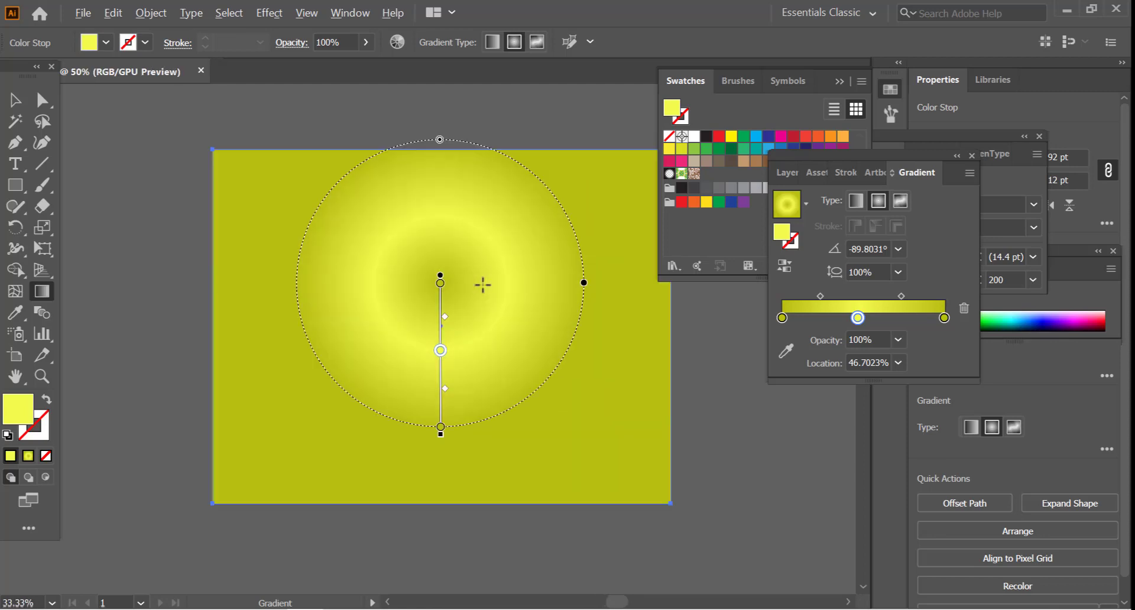
{"action": "key", "text": "v"}
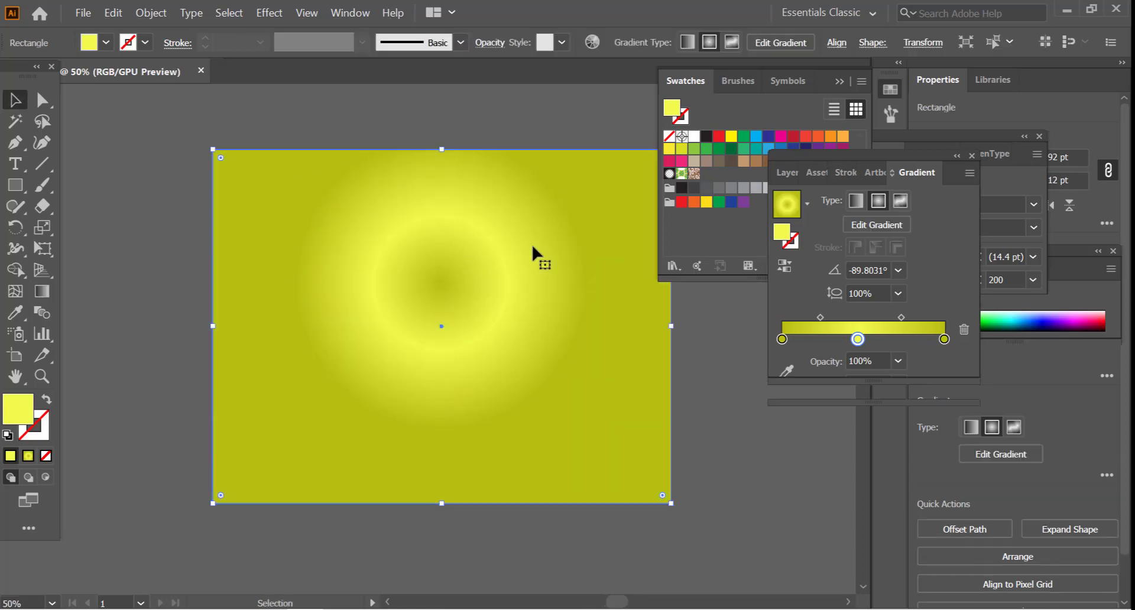
- Enlarge the radial gradient with its origin at the rectangle's top edge, moving the middle stop to about 35.39% and both midpoints towards the origin
{"action": "left_click", "coordinate": [42, 290]}
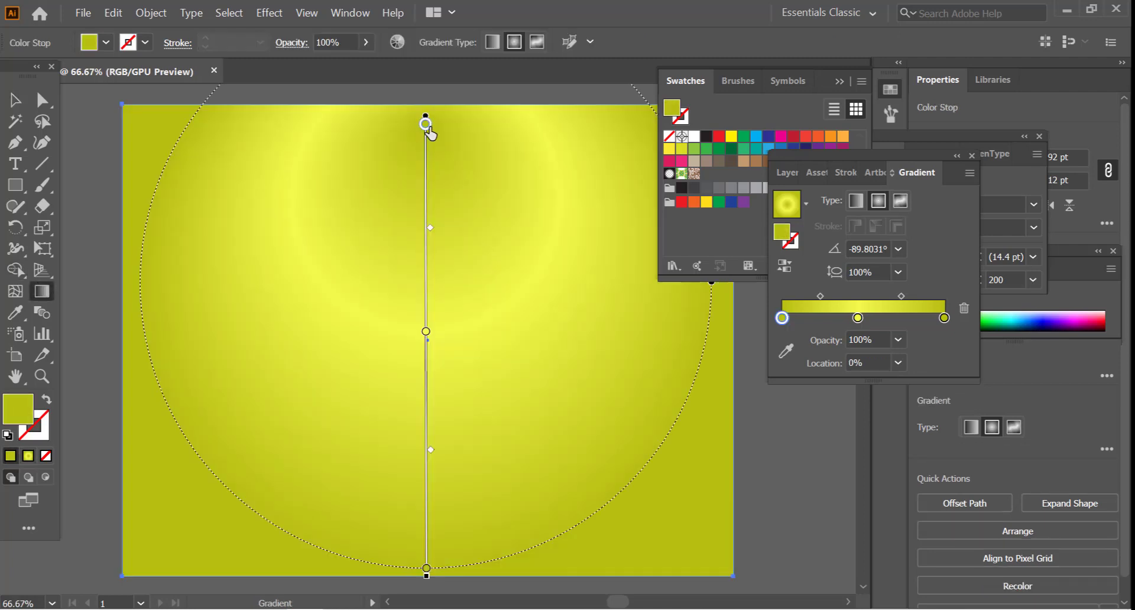
{"action": "left_click_drag", "start_coordinate": [425, 113], "coordinate": [426, 107]}
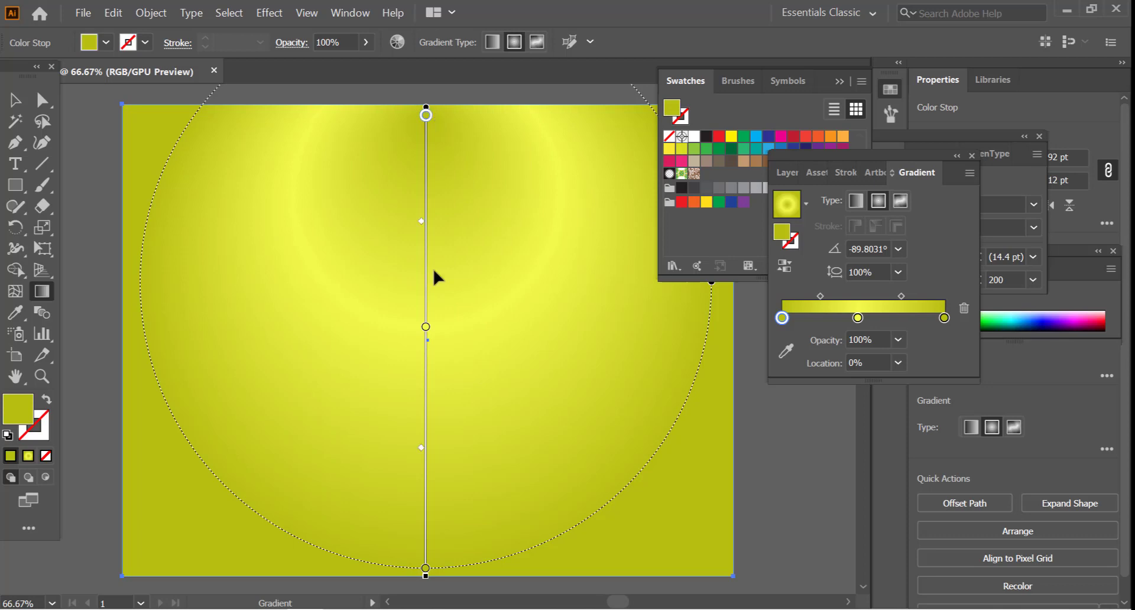
{"action": "left_click_drag", "start_coordinate": [421, 222], "coordinate": [421, 192]}
{"action": "left_click_drag", "start_coordinate": [425, 327], "coordinate": [426, 275]}
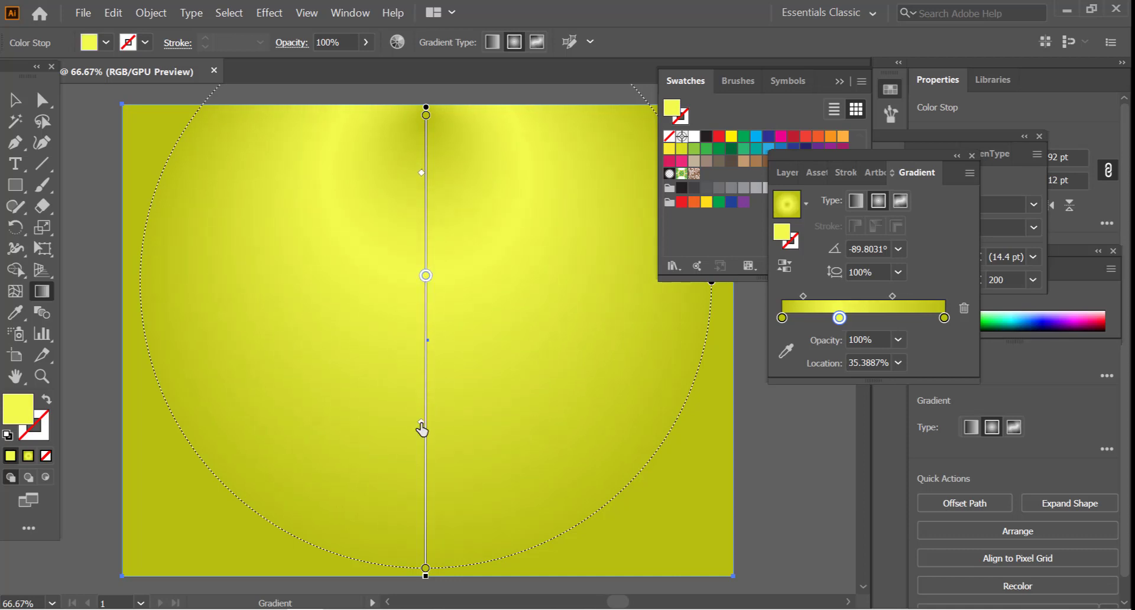
{"action": "left_click_drag", "start_coordinate": [421, 422], "coordinate": [423, 341]}
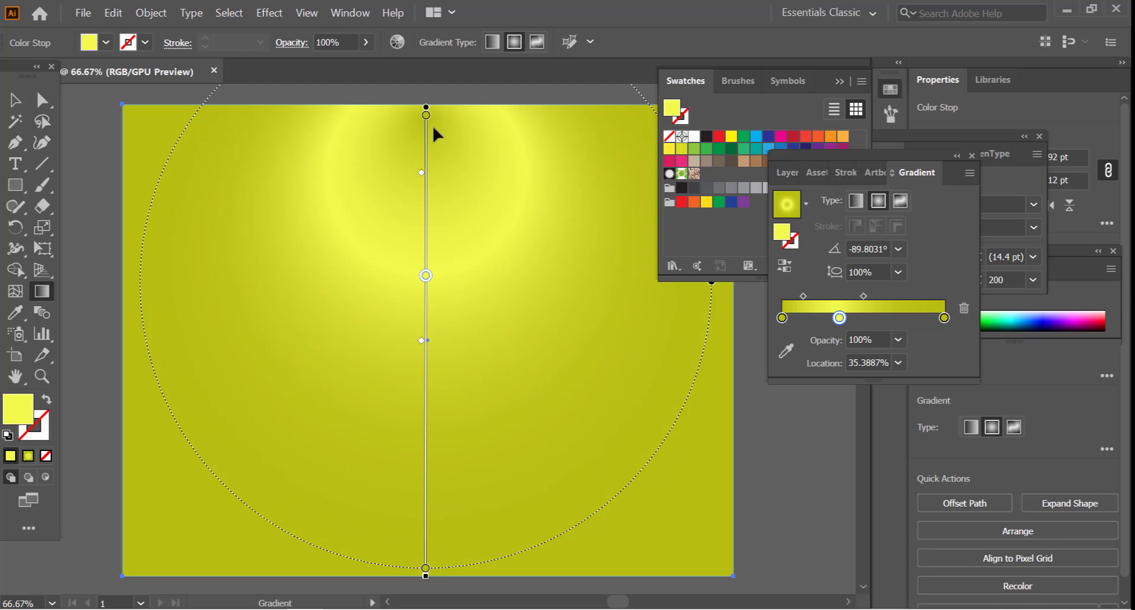
- Move the middle gradient stop to about 39.43%, the first midpoint closer to the origin and the second midpoint slightly outward
{"action": "left_click_drag", "start_coordinate": [422, 175], "coordinate": [423, 144]}
{"action": "mouse_move", "coordinate": [425, 278]}
{"action": "left_mouse_down"}
{"action": "mouse_move", "coordinate": [426, 251]}
{"action": "mouse_move", "coordinate": [426, 295]}
{"action": "left_mouse_up"}
{"action": "left_click_drag", "start_coordinate": [421, 358], "coordinate": [421, 382]}
{"action": "scroll", "coordinate": [510, 227], "scroll_direction": "down", "scroll_amount": 2}
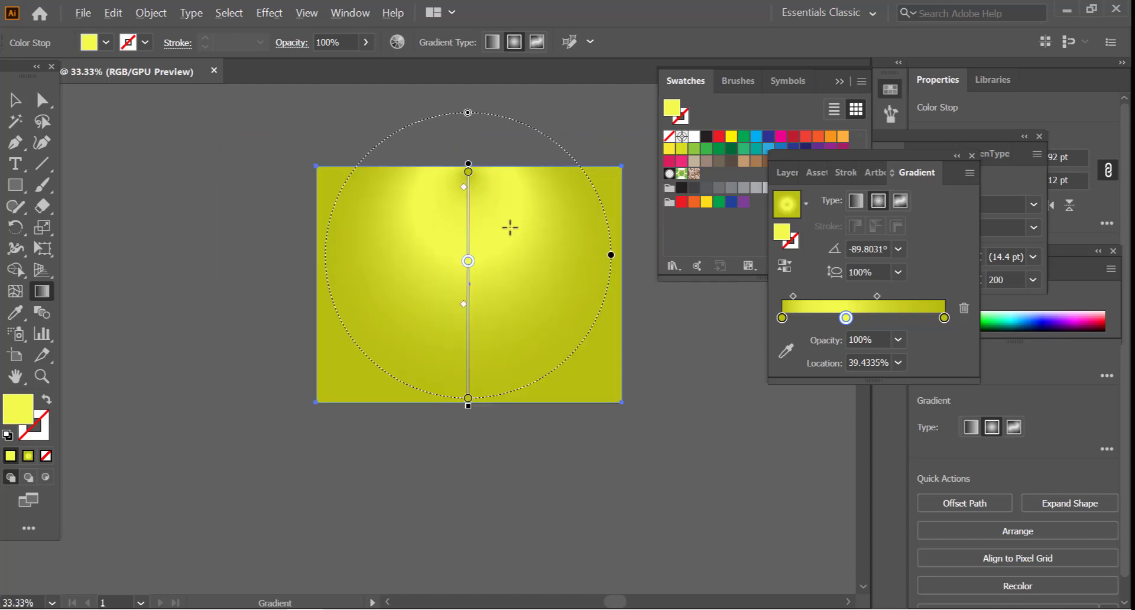
{"action": "scroll", "coordinate": [509, 227], "scroll_direction": "up", "scroll_amount": 1}
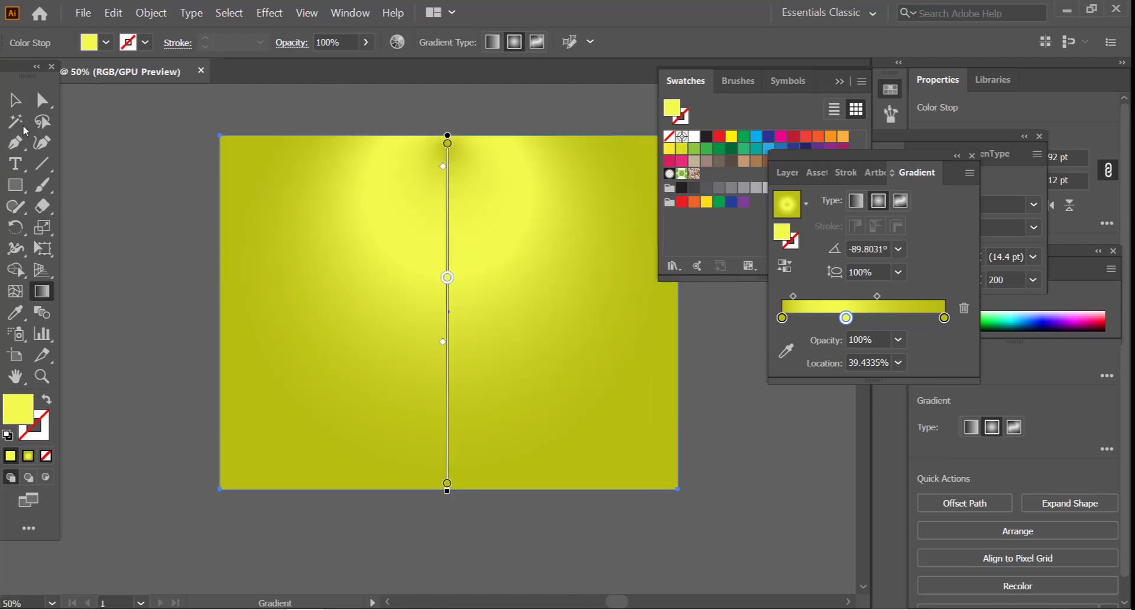
- Send the gradient rectangle to the back, behind the quote text
{"action": "left_click", "coordinate": [15, 100]}
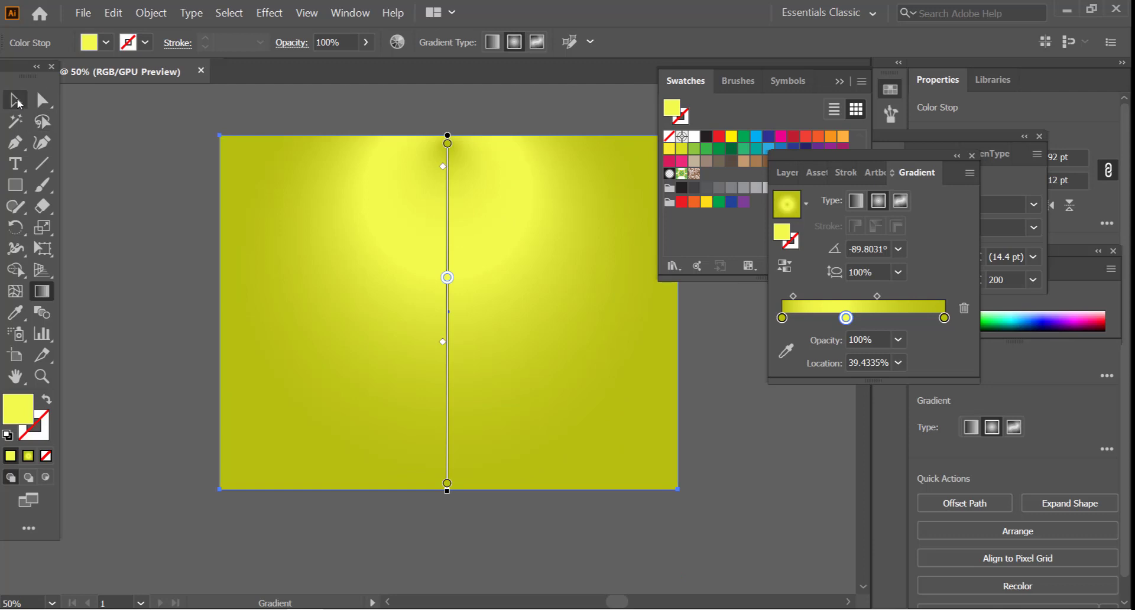
{"action": "left_click", "coordinate": [353, 104]}
{"action": "left_click", "coordinate": [436, 220]}
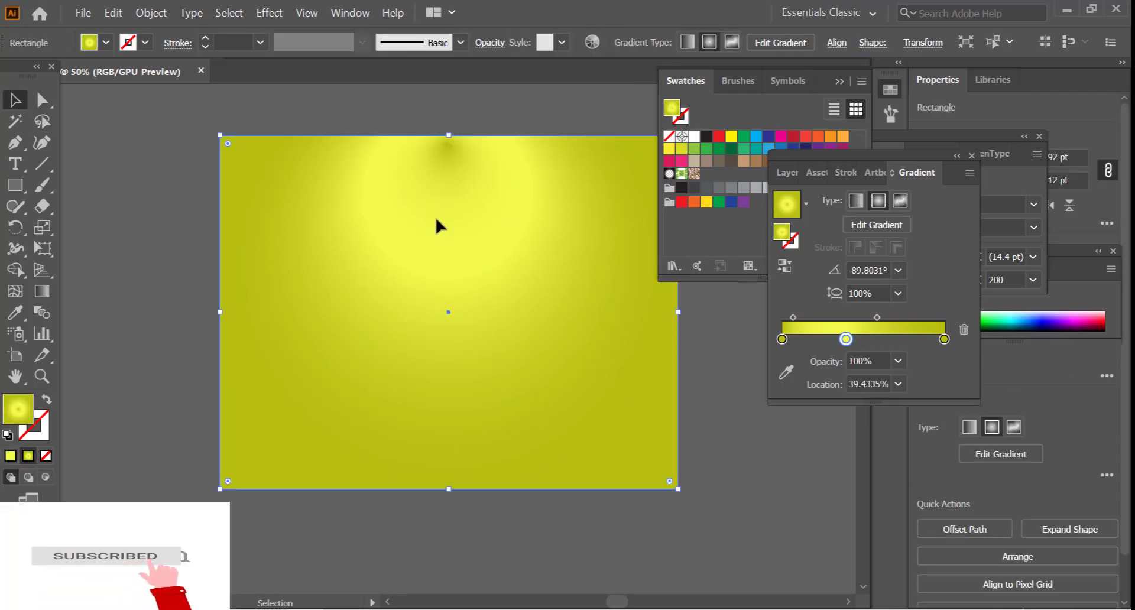
{"action": "right_click", "coordinate": [435, 219]}
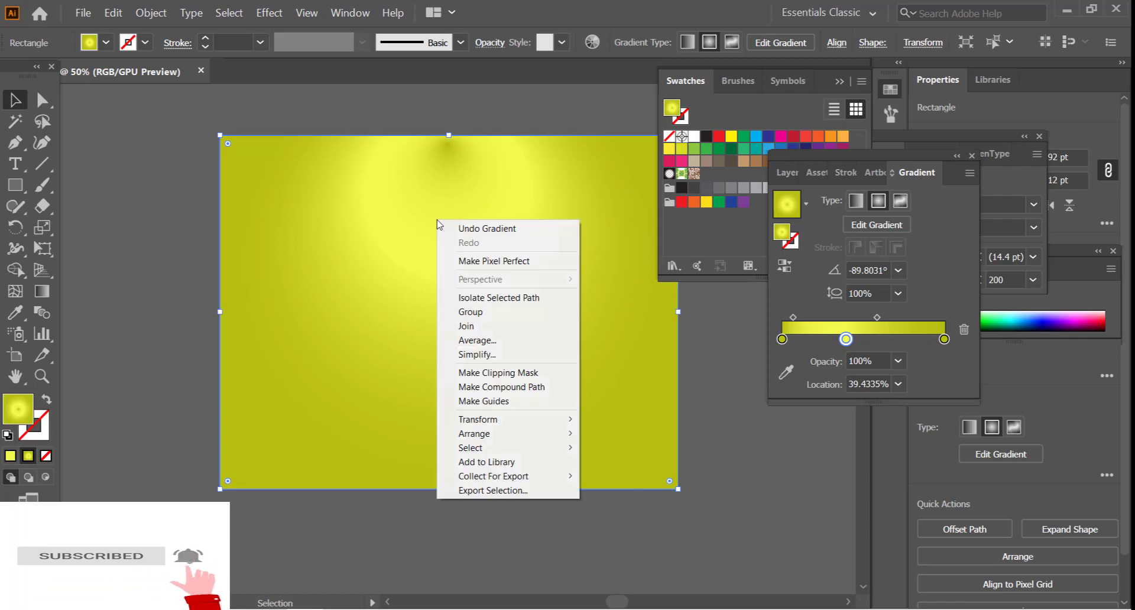
{"action": "mouse_move", "coordinate": [535, 443]}
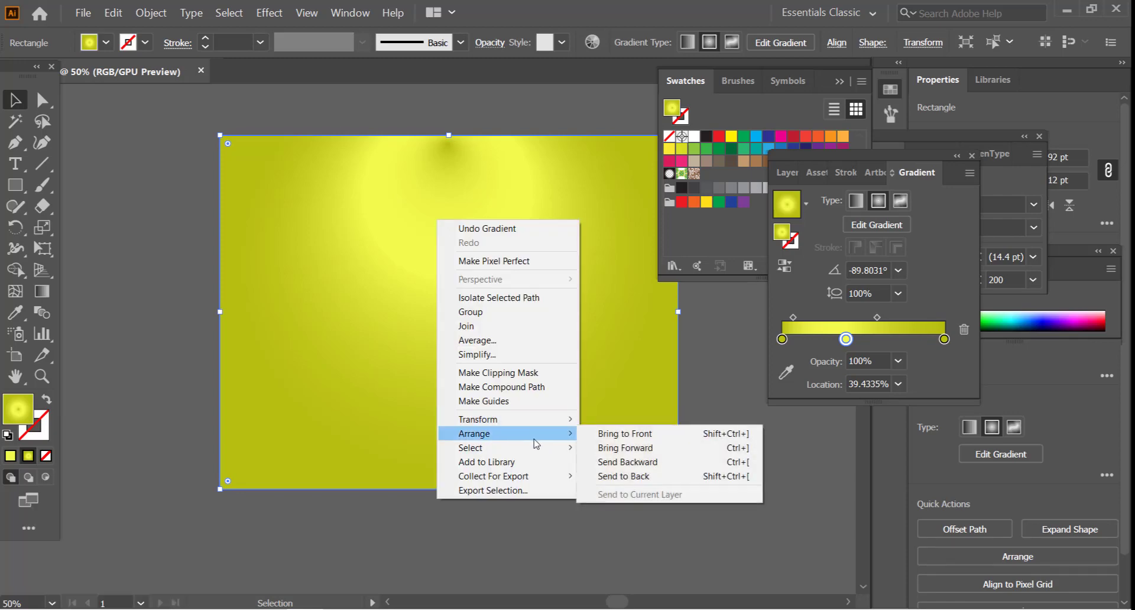
{"action": "left_click", "coordinate": [672, 471]}
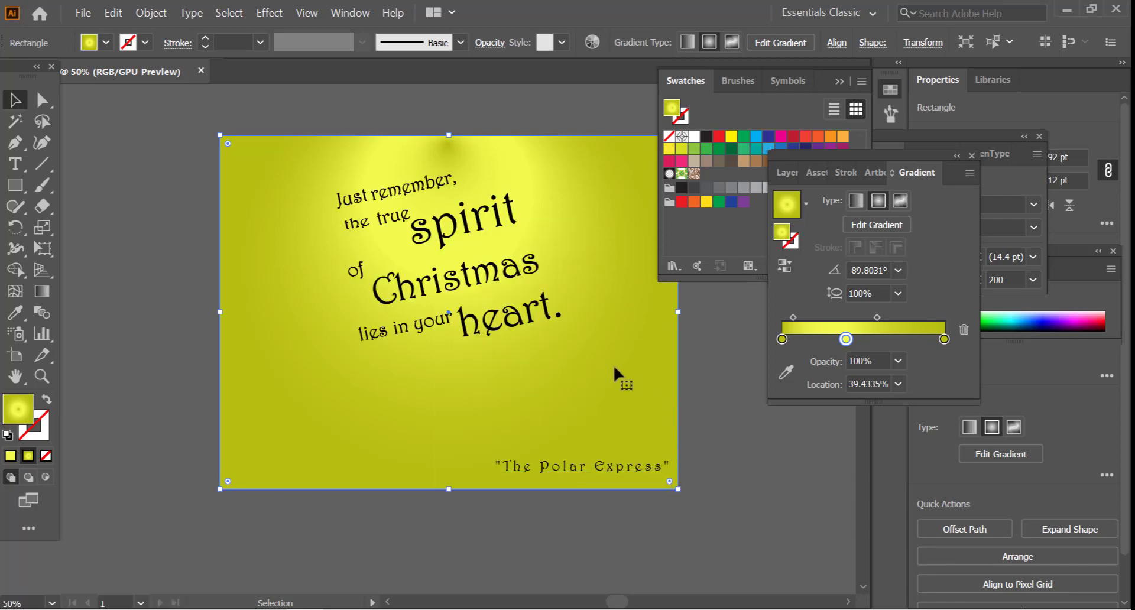
- Close the floating Swatches, Gradient and OpenType panel groups to clear the view of the quote
{"action": "scroll", "coordinate": [544, 347], "scroll_direction": "up", "scroll_amount": 1}
{"action": "left_click_drag", "start_coordinate": [558, 229], "coordinate": [561, 275]}
{"action": "key", "text": "ctrl"}
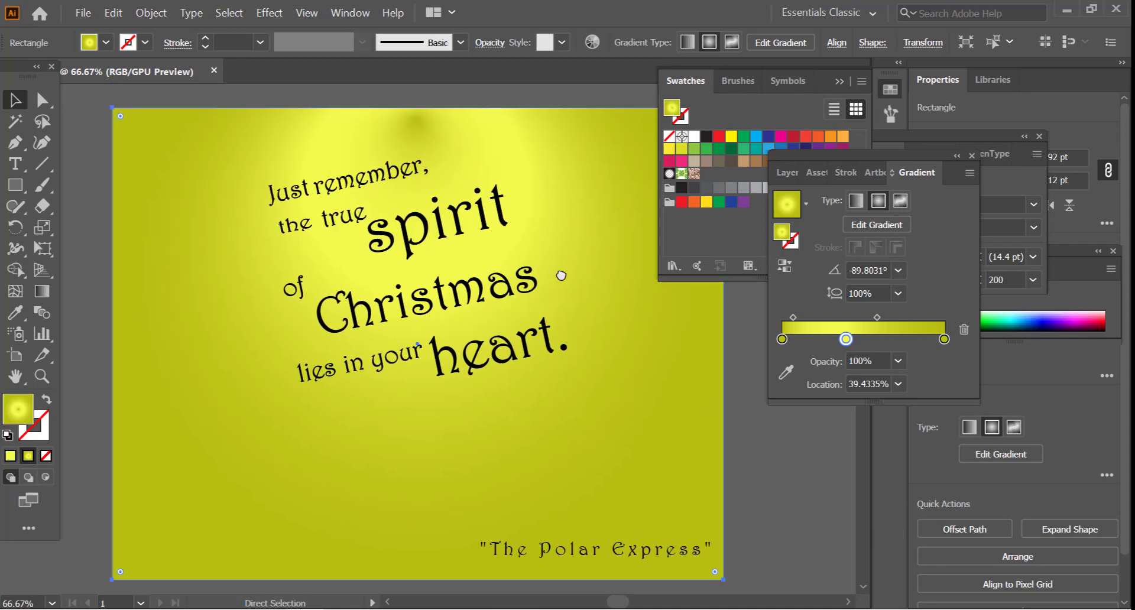
{"action": "key", "text": "ctrl+plus"}
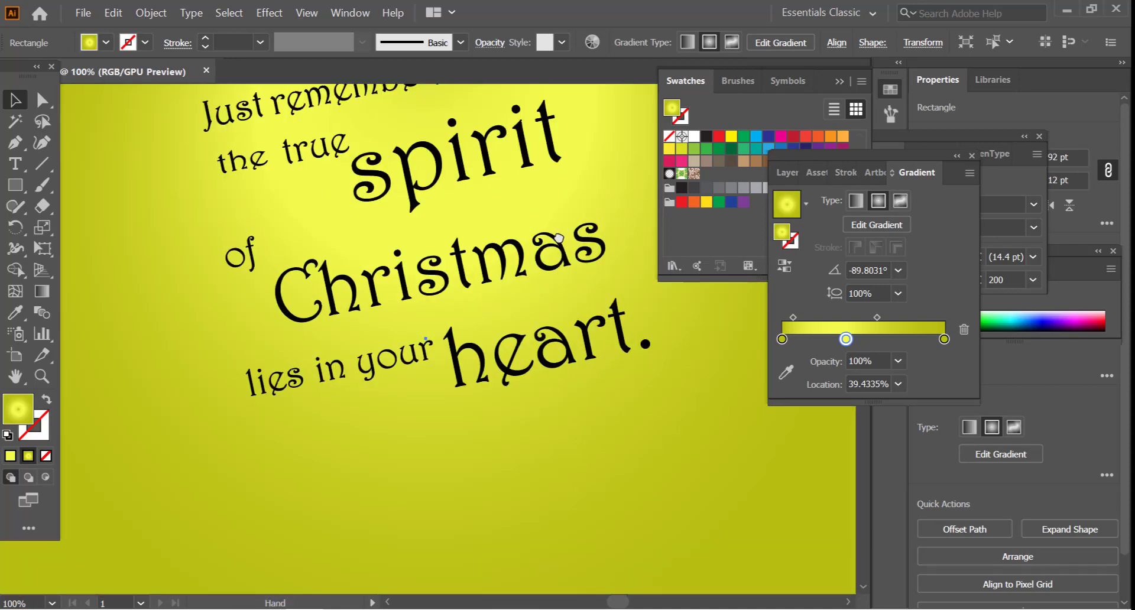
{"action": "left_click_drag", "start_coordinate": [561, 274], "coordinate": [546, 364]}
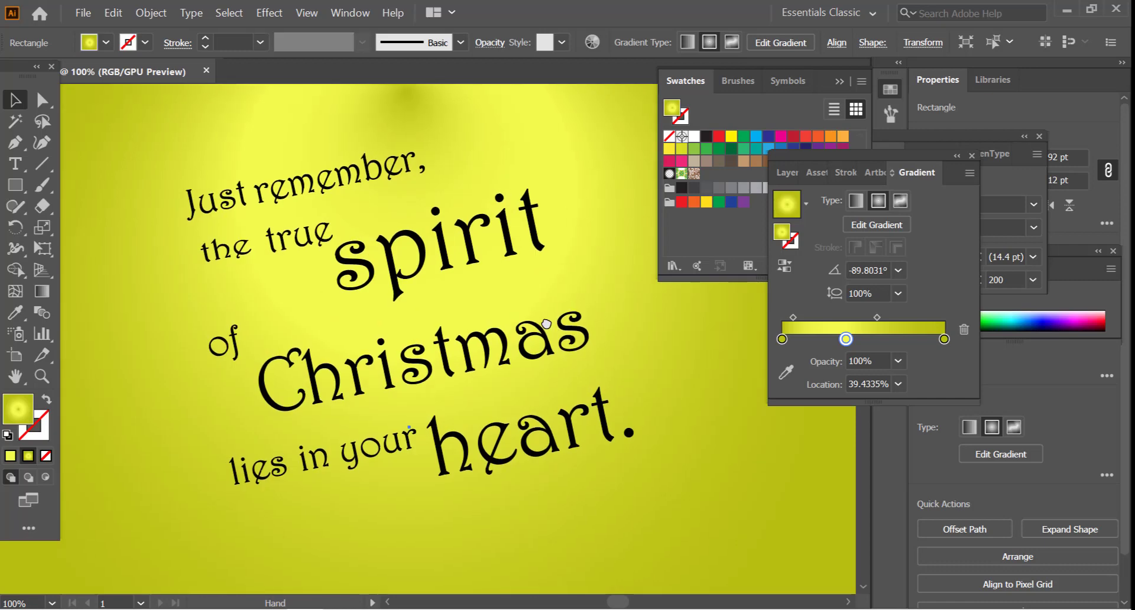
{"action": "left_click", "coordinate": [847, 85]}
{"action": "left_click", "coordinate": [969, 173]}
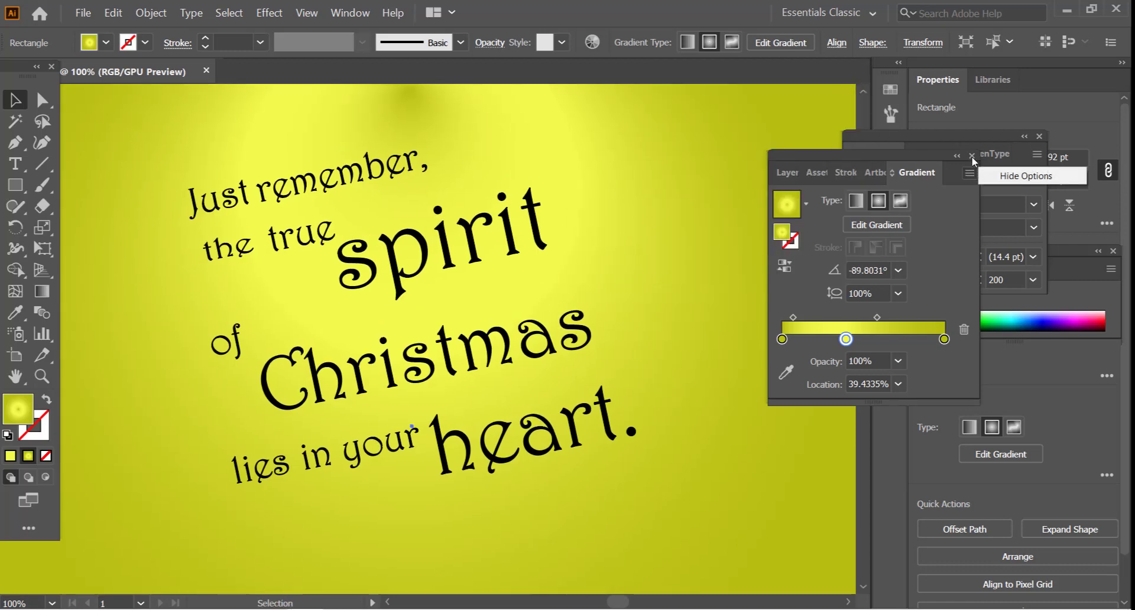
{"action": "left_click", "coordinate": [971, 156]}
{"action": "left_click", "coordinate": [971, 155]}
{"action": "left_click", "coordinate": [1038, 137]}
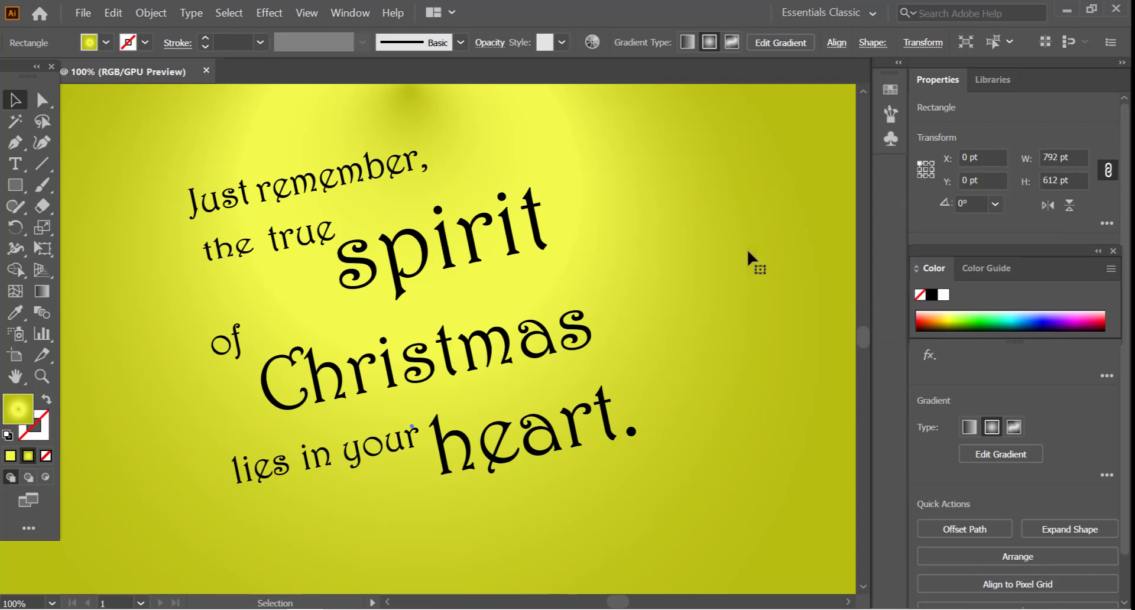
- Export the artwork for web with the PNG-24 preset, saving it to the Desktop as Untitled-1
{"action": "key", "text": "ctrl+minus"}
{"action": "scroll", "coordinate": [597, 255], "scroll_direction": "up", "scroll_amount": 1}
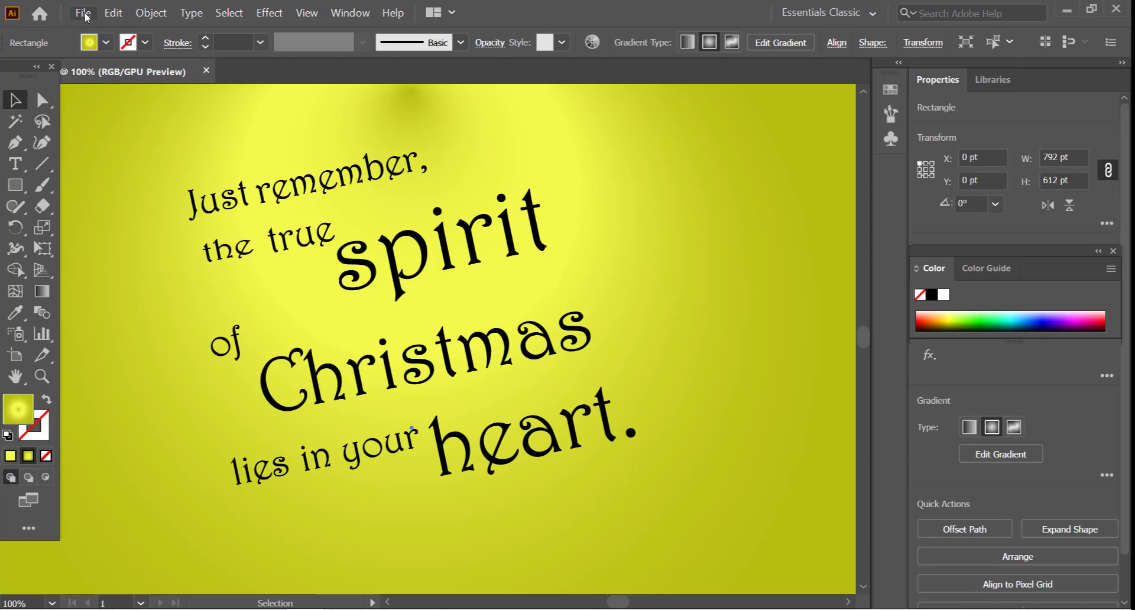
{"action": "key", "text": "ctrl+alt+shift+s"}
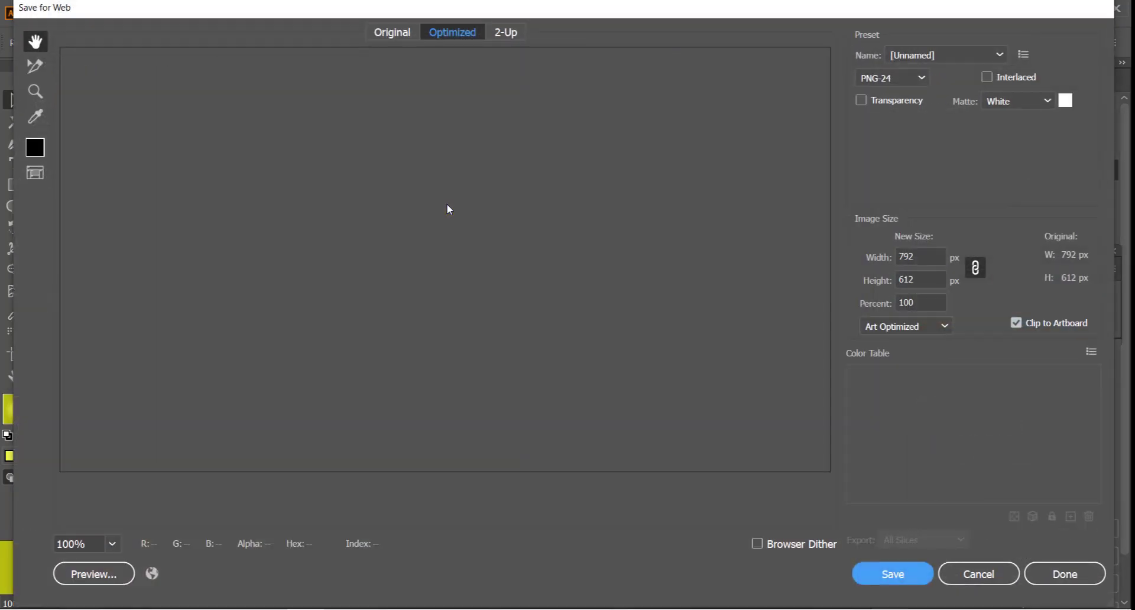
{"action": "left_click", "coordinate": [944, 54]}
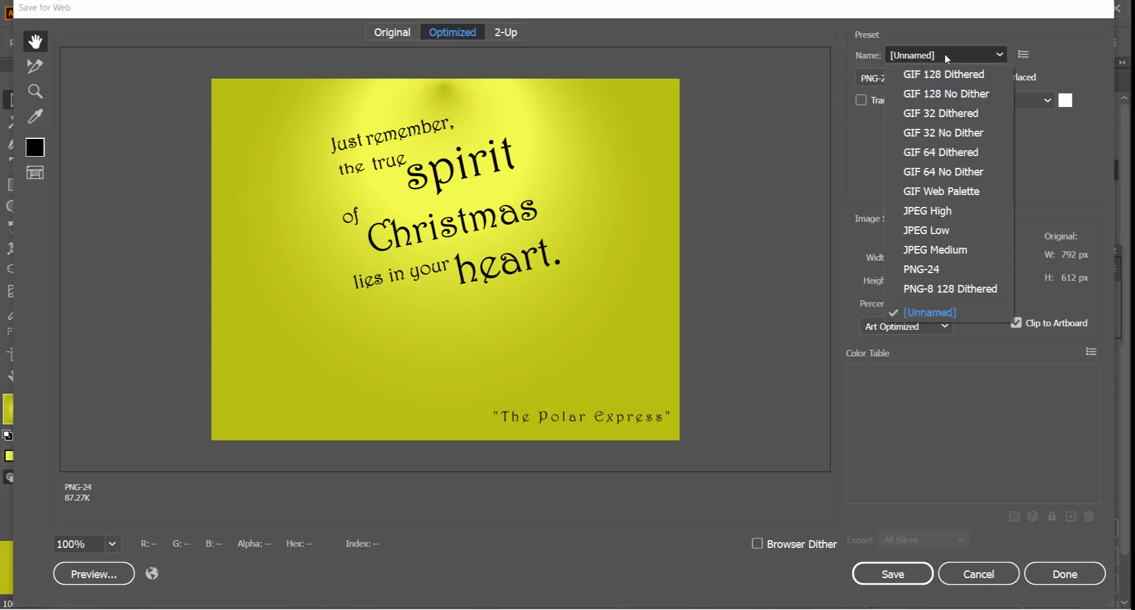
{"action": "left_click", "coordinate": [948, 270]}
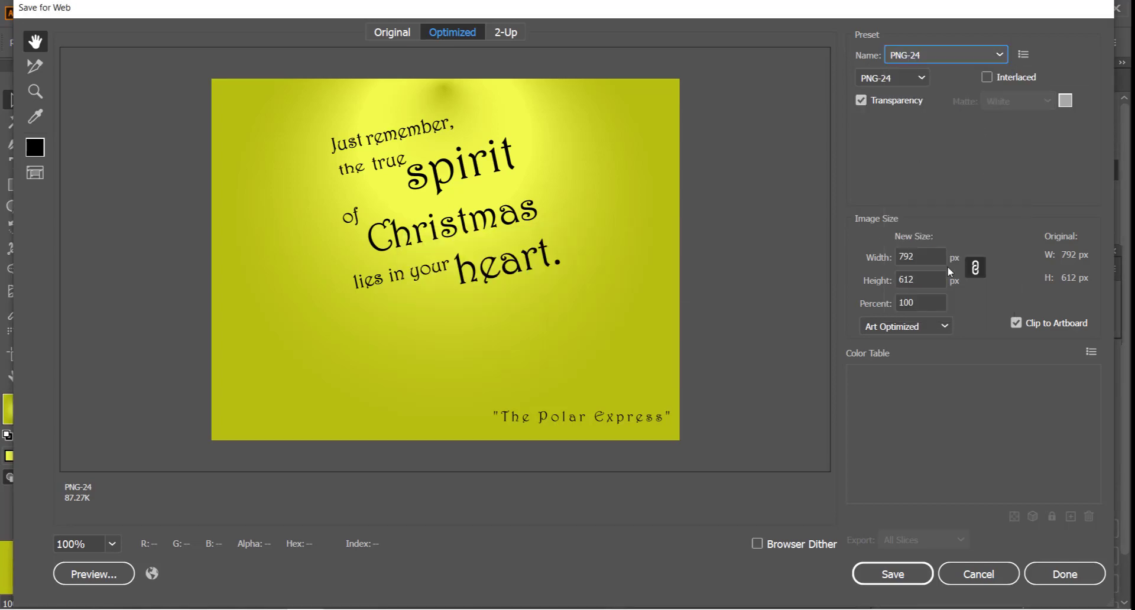
{"action": "left_click", "coordinate": [909, 572]}
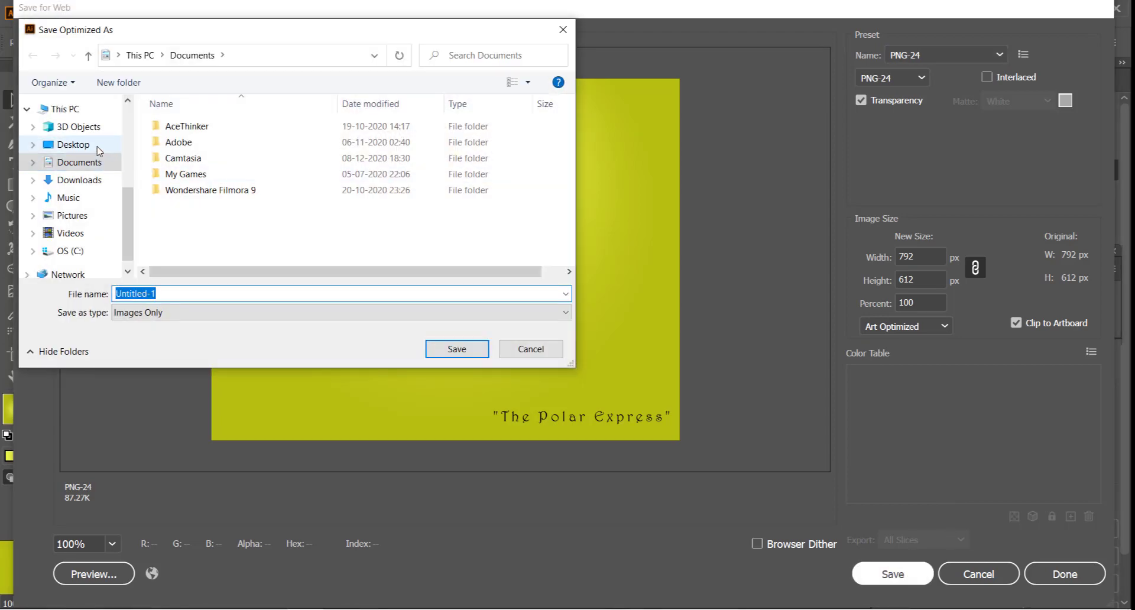
{"action": "left_click", "coordinate": [98, 148]}
{"action": "left_click", "coordinate": [464, 351]}
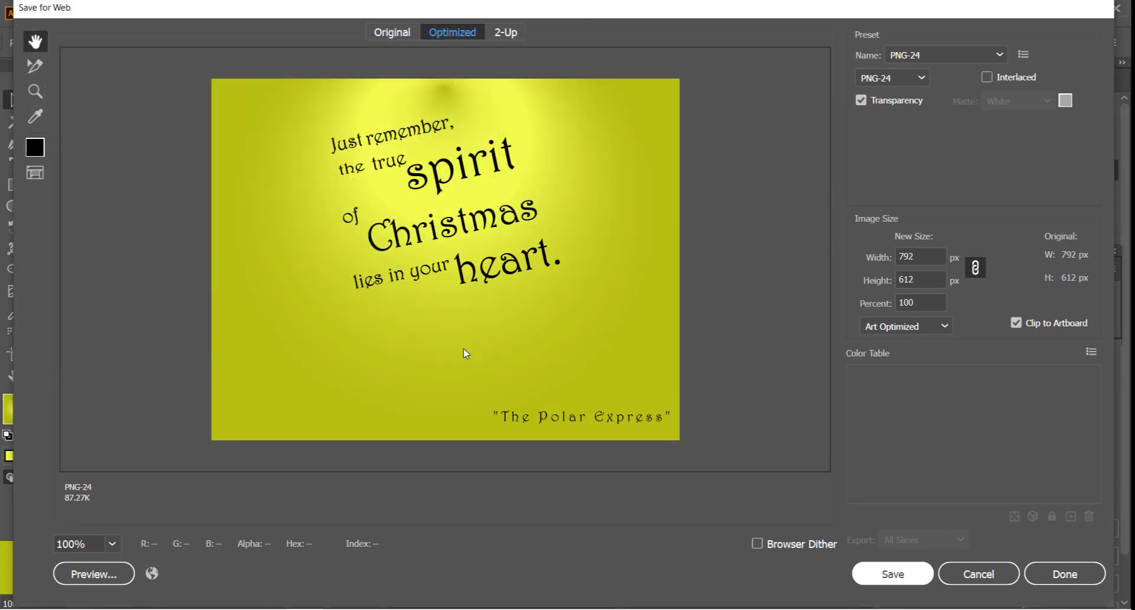